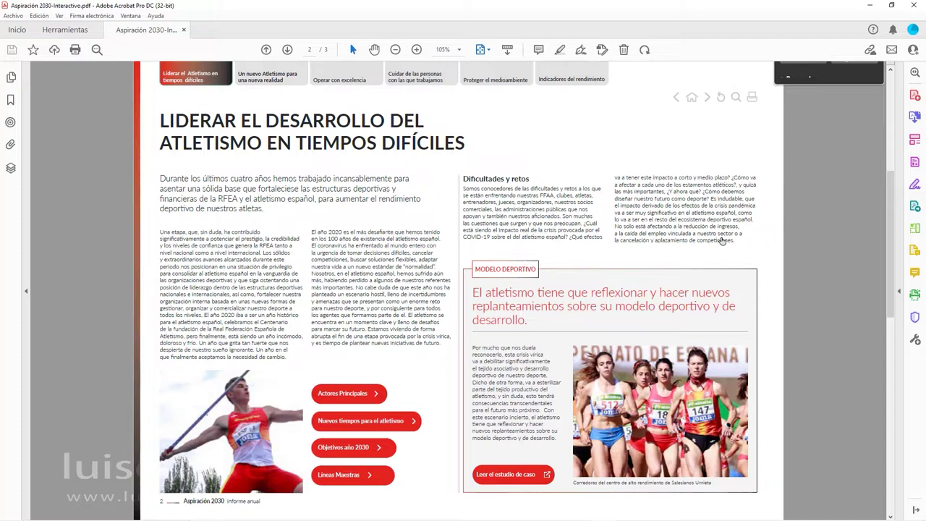
# Test the interactive PDF's print button on page 2, cancel the print dialog and minimize the PDF window.
pyautogui.click(755, 102)
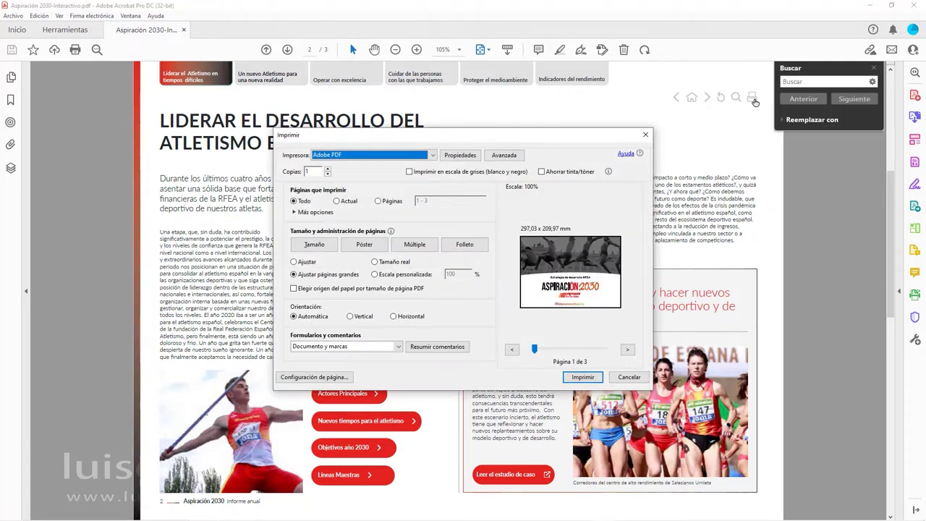
pyautogui.click(629, 377)
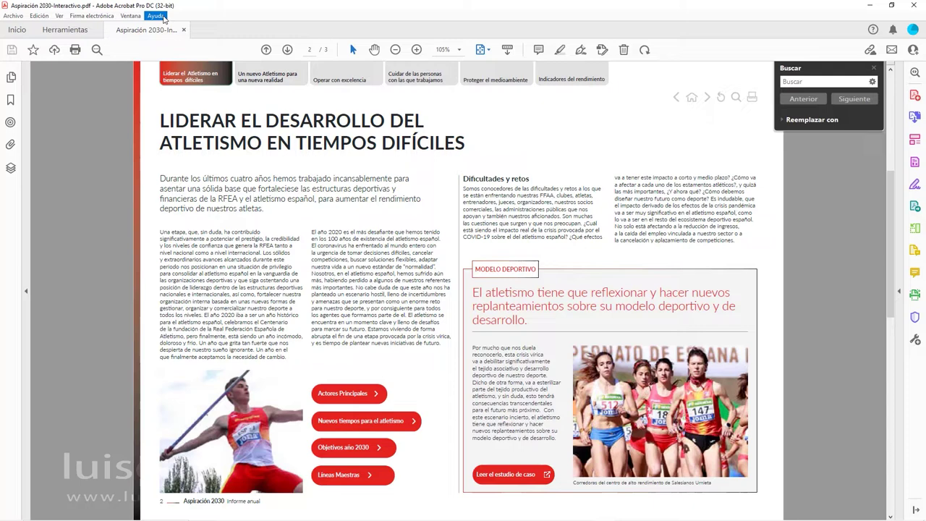
pyautogui.click(873, 8)
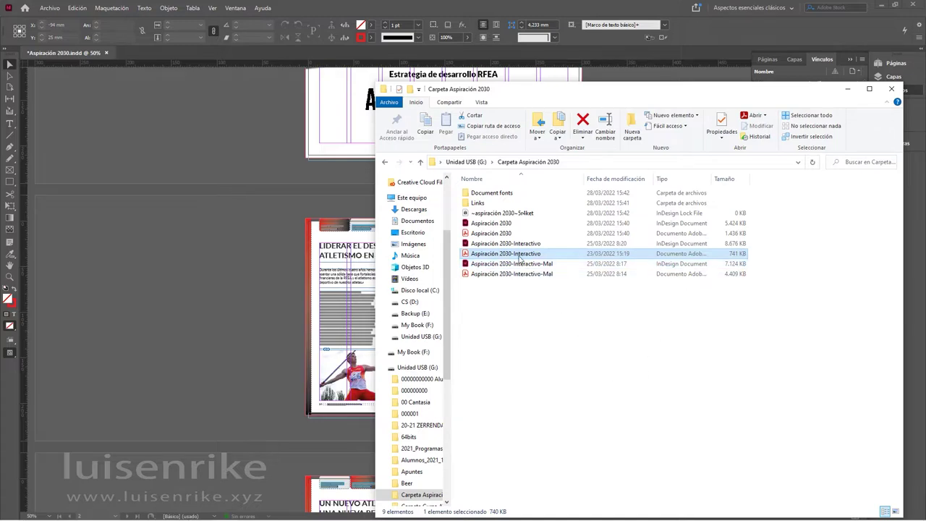
# Switch to the InDesign document Aspiración 2030 and delete the audio frame beside the navigation icons on page 2.
pyautogui.click(261, 228)
pyautogui.scroll(4, 272, 235)
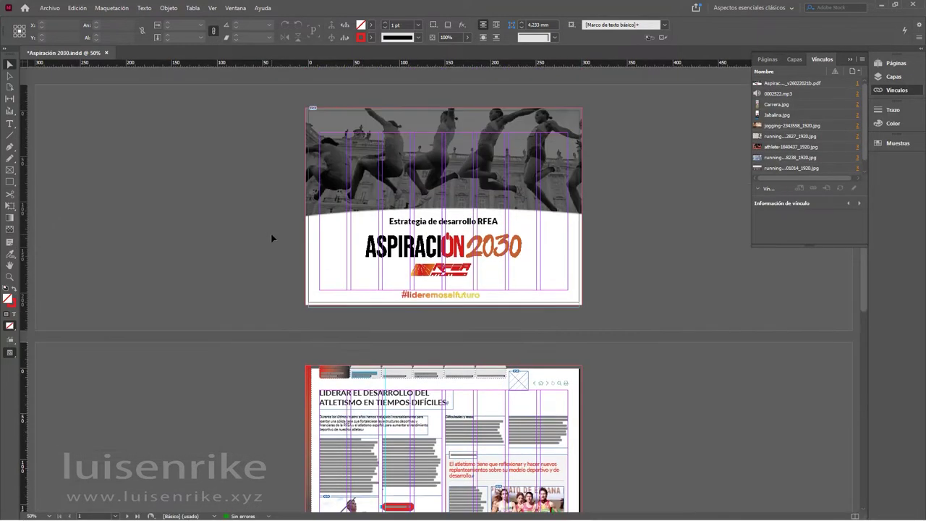
pyautogui.scroll(-6, 272, 238)
pyautogui.scroll(5, 272, 238)
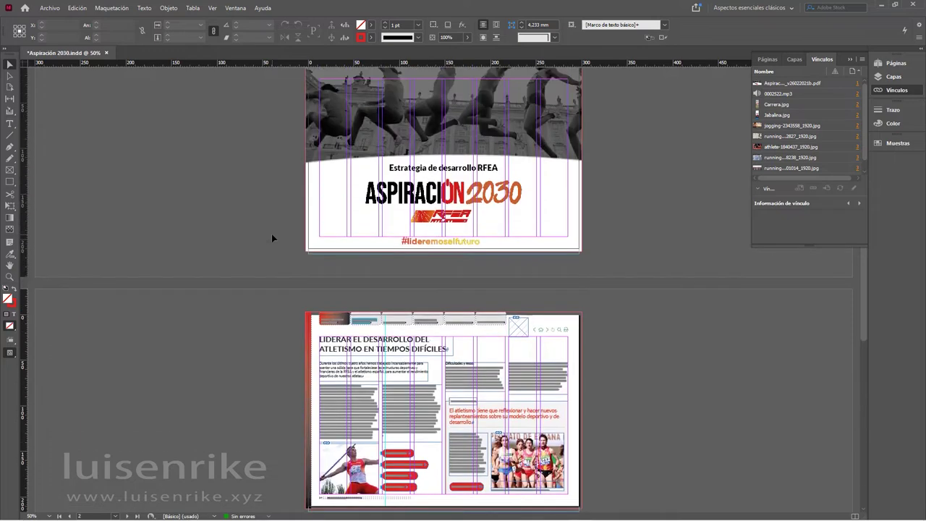
pyautogui.scroll(1, 272, 238)
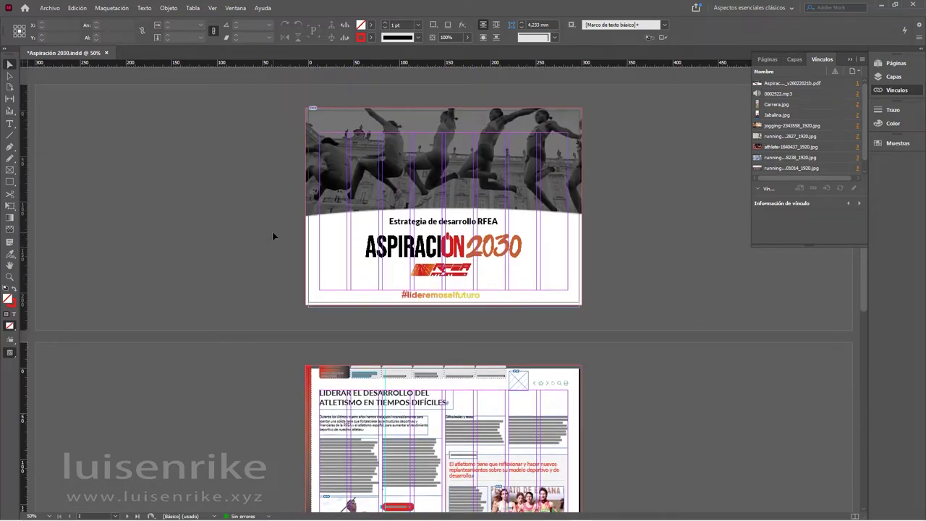
pyautogui.scroll(-1, 637, 427)
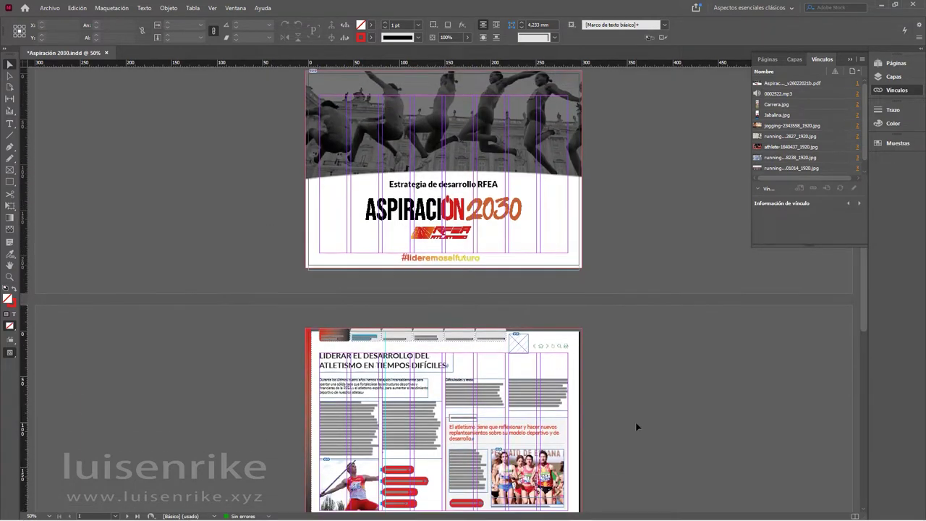
pyautogui.scroll(-2, 637, 427)
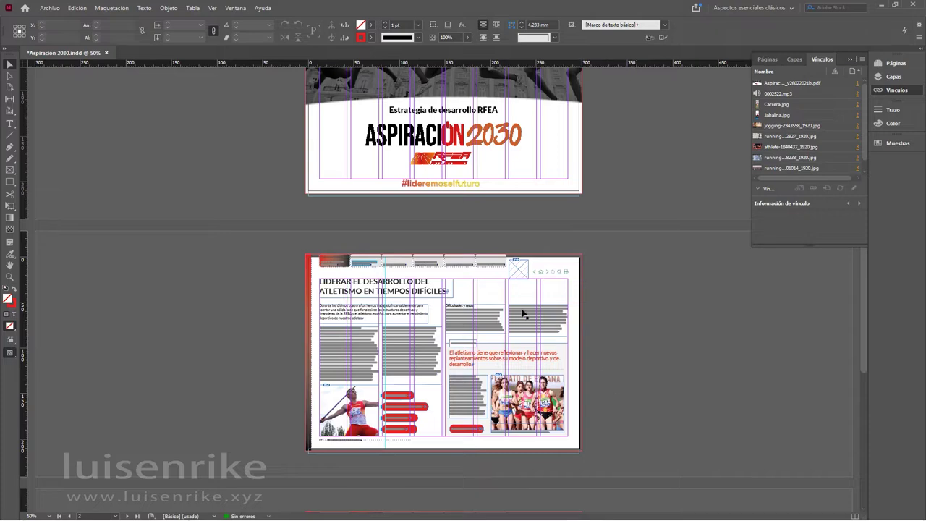
pyautogui.click(516, 272)
pyautogui.hotkey('ctrl', 'shift', 'a')
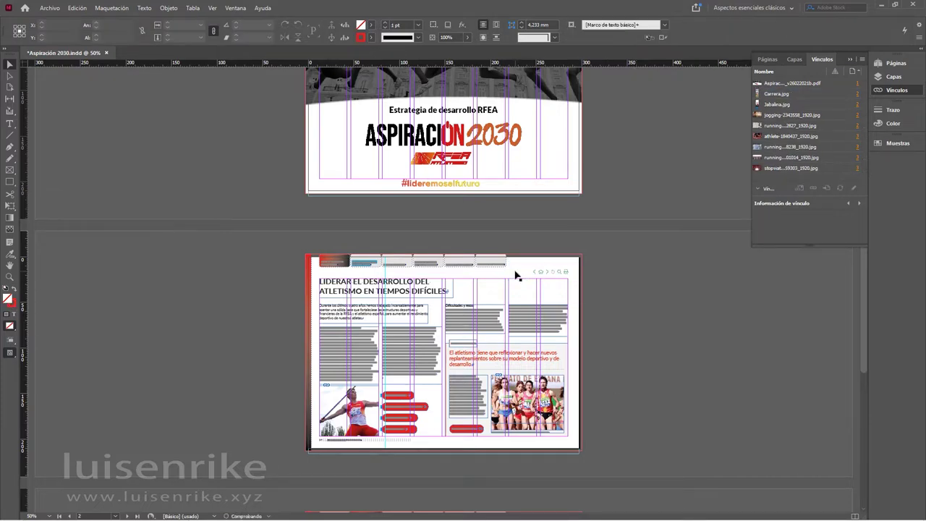
# Place the audio file 0002522.mp3 from the Links folder in the cover's lower-right margin corner, about 28 × 27 mm.
pyautogui.scroll(3, 515, 286)
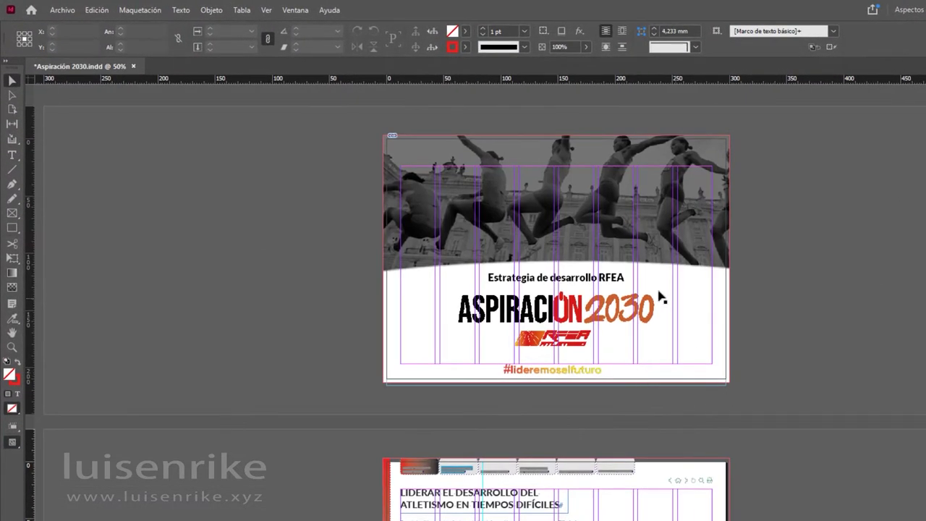
pyautogui.click(50, 10)
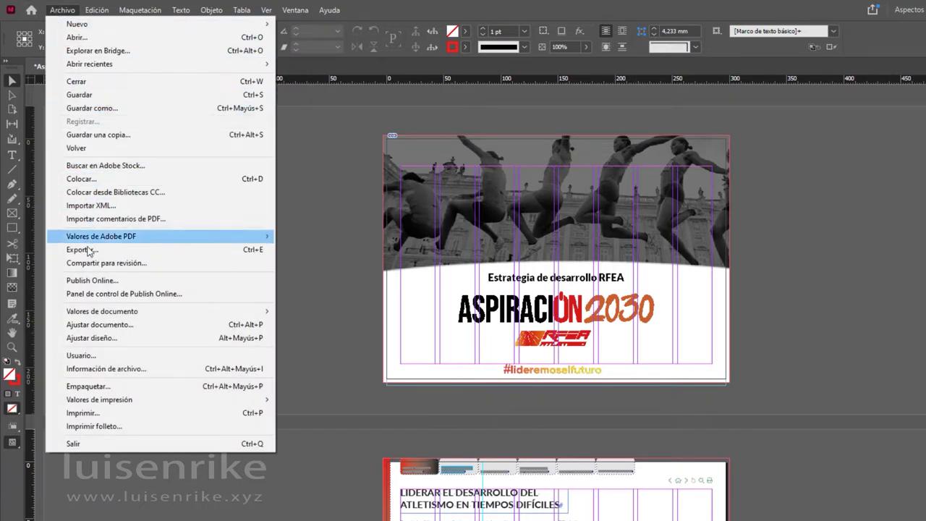
pyautogui.moveTo(110, 315)
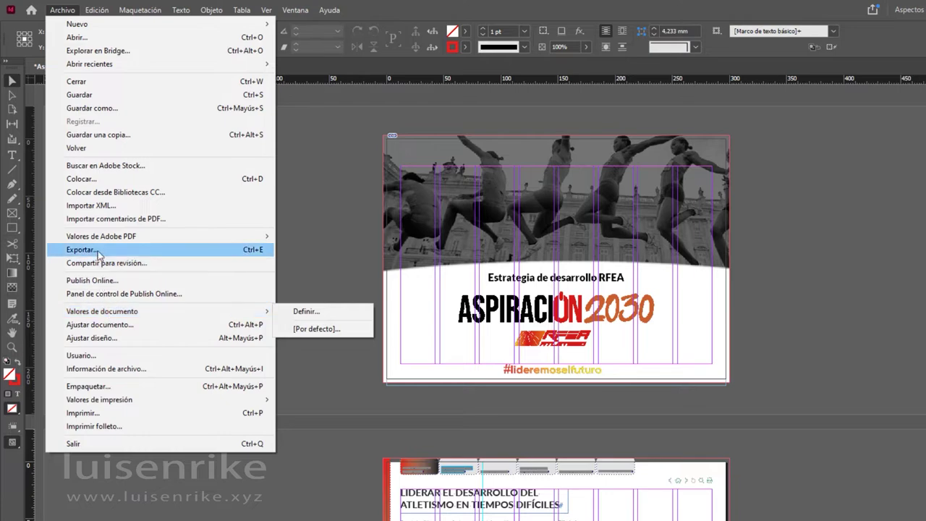
pyautogui.click(97, 179)
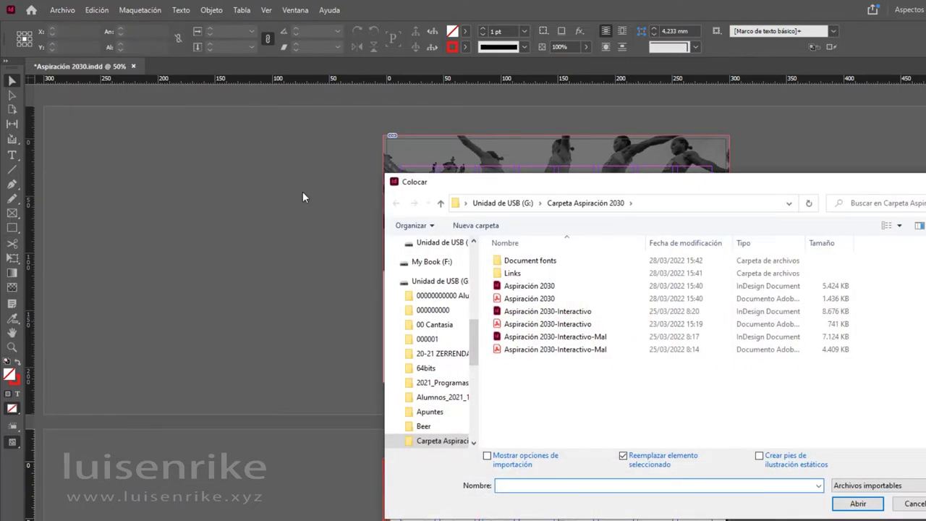
pyautogui.doubleClick(529, 274)
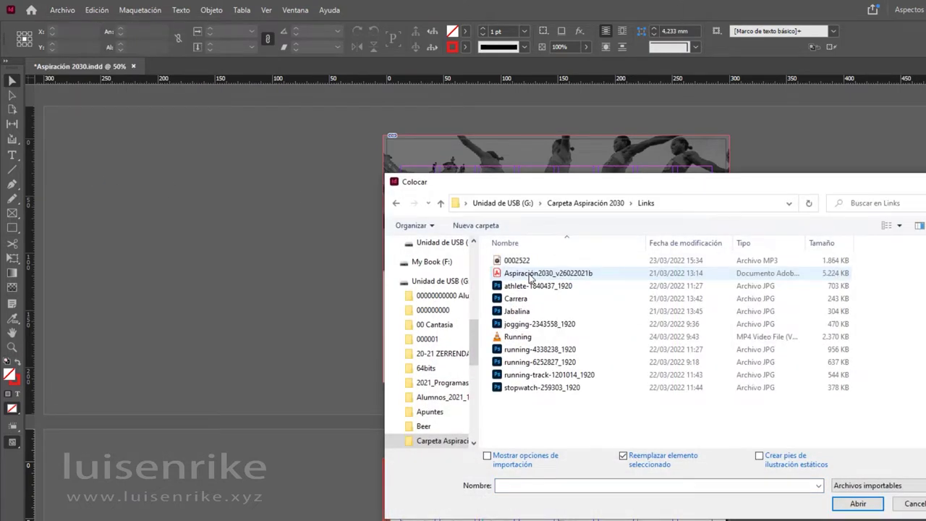
pyautogui.click(523, 262)
pyautogui.click(862, 504)
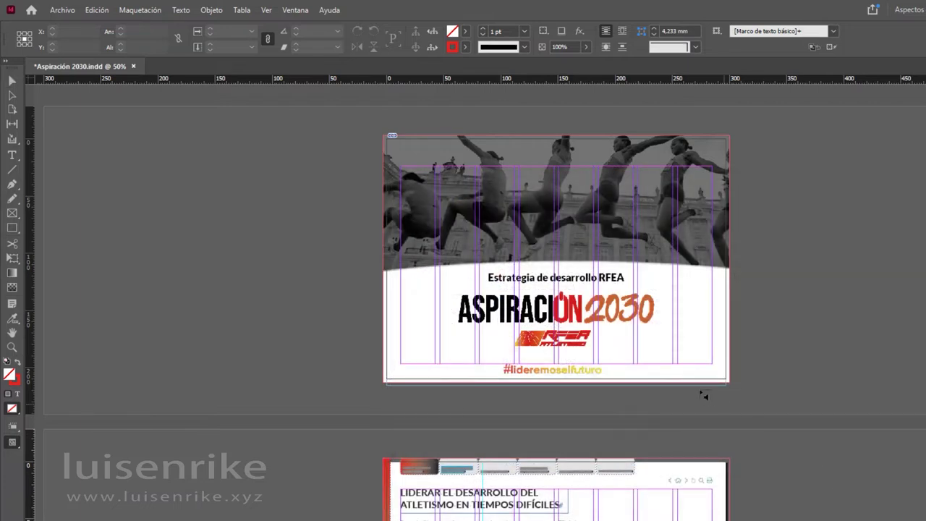
pyautogui.moveTo(681, 333); pyautogui.dragTo(713, 368)
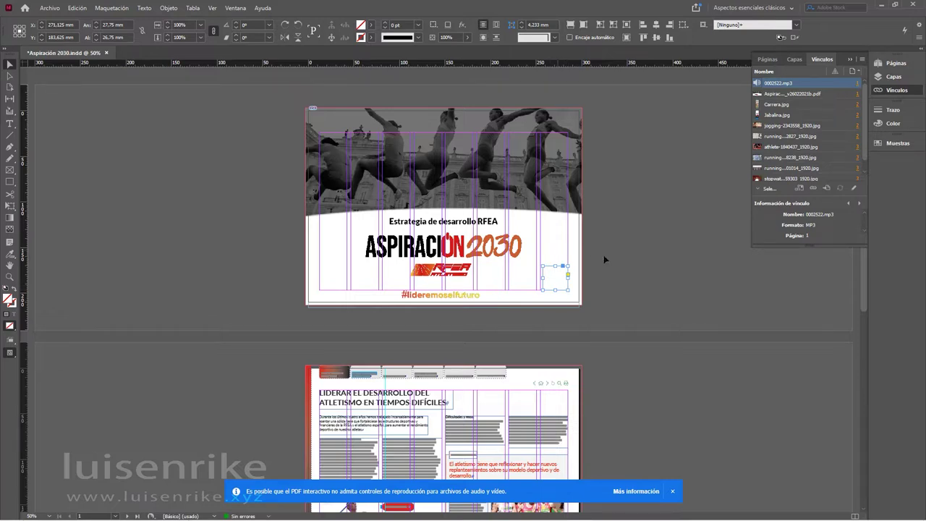
# Switch to the Interactivo para PDF workspace, show the media settings of the placed audio and dismiss the playback notice.
pyautogui.click(237, 8)
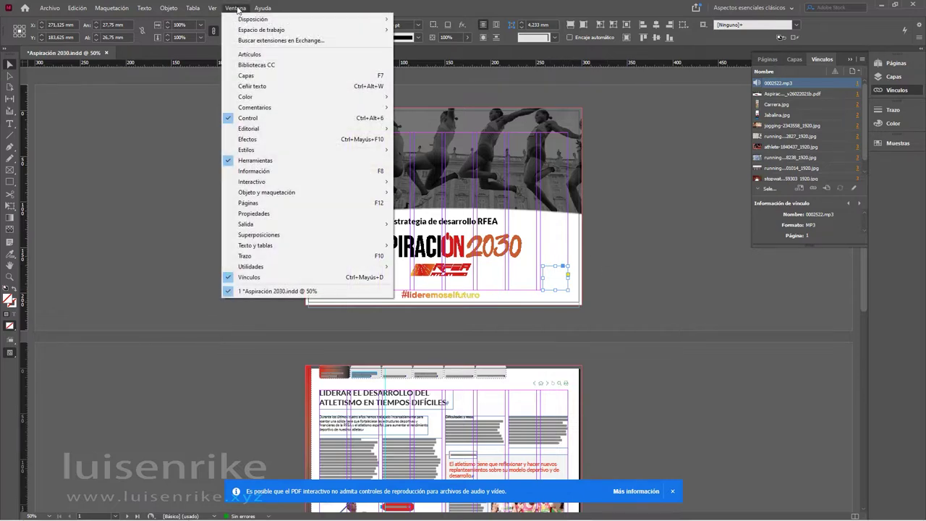
pyautogui.moveTo(262, 31)
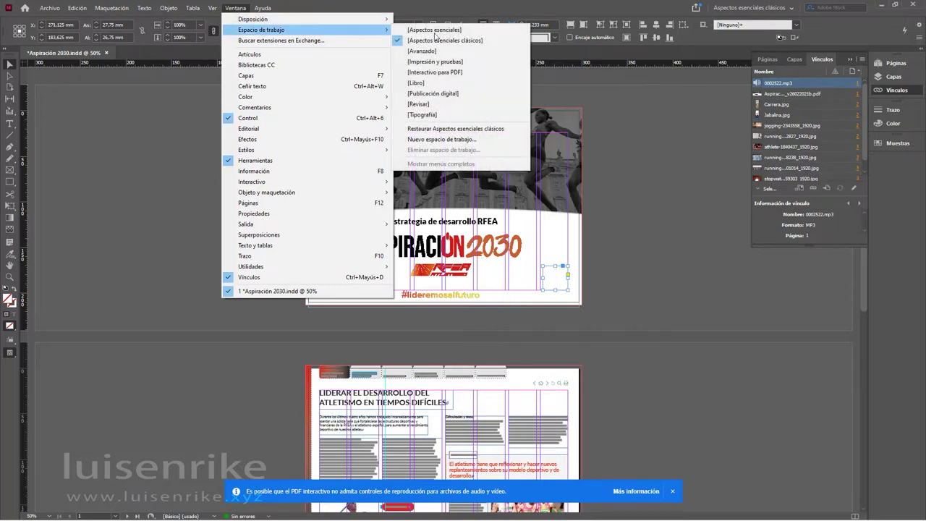
pyautogui.click(477, 73)
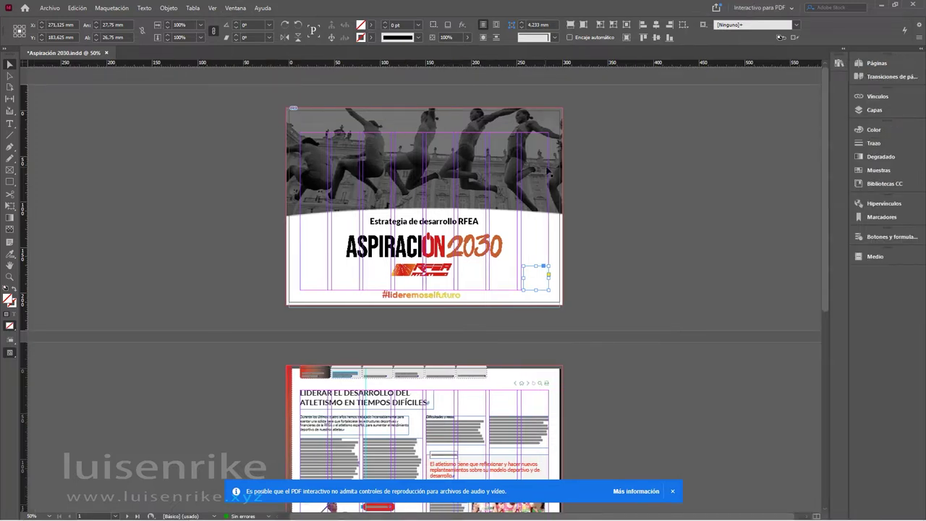
pyautogui.click(878, 257)
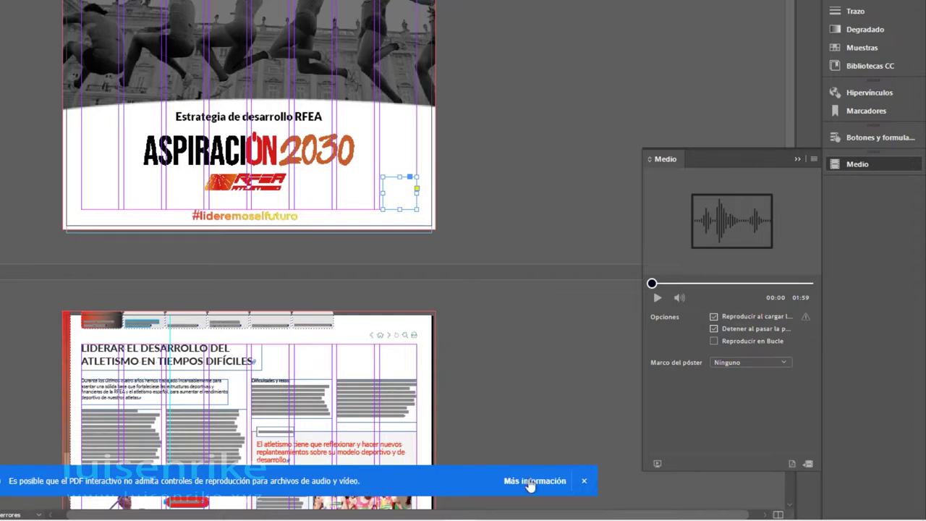
pyautogui.click(585, 484)
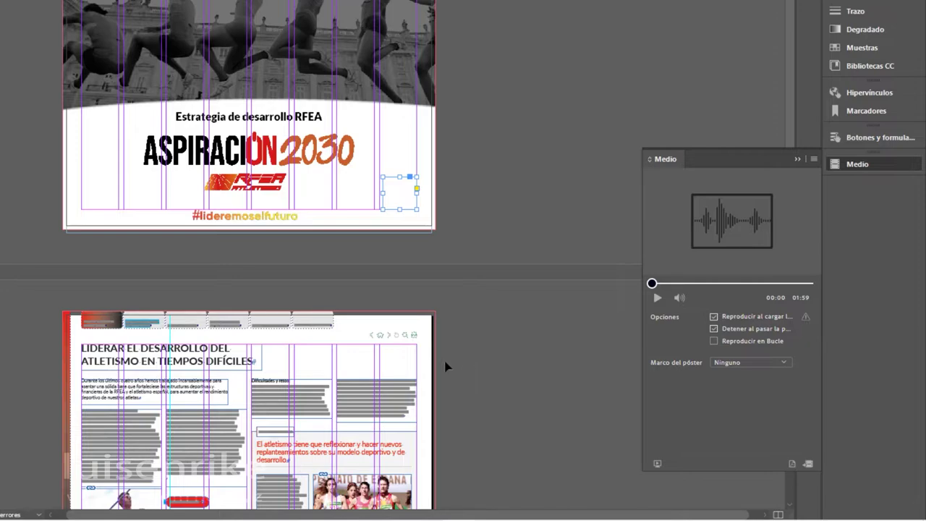
# Examine page 2 and compare the section tabs and navigation icons on the parent pages A-Overview and B-Página principal.
pyautogui.scroll(-3, 446, 367)
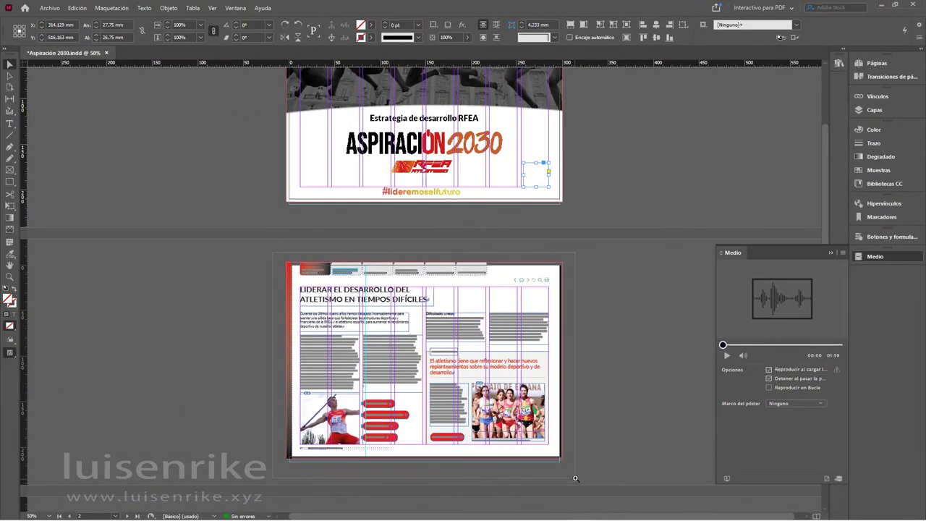
pyautogui.moveTo(45, 197); pyautogui.dragTo(449, 459)
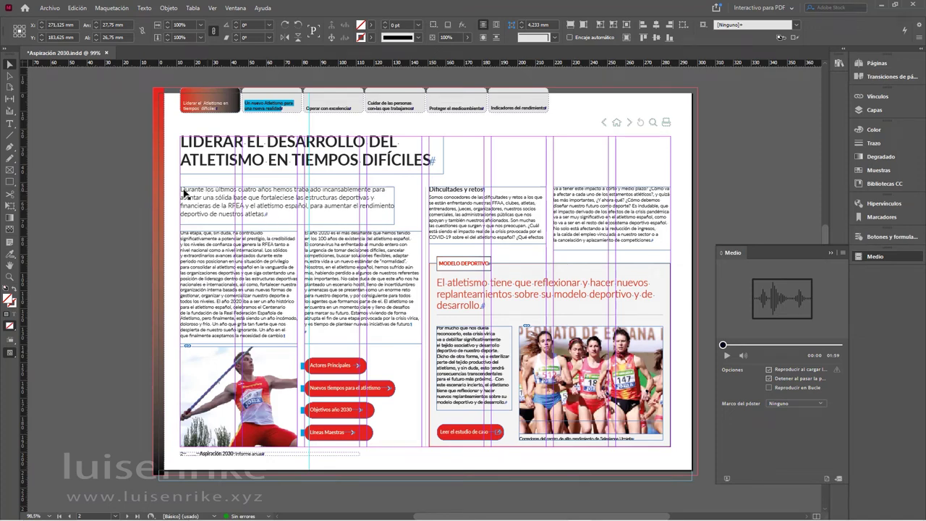
pyautogui.click(83, 199)
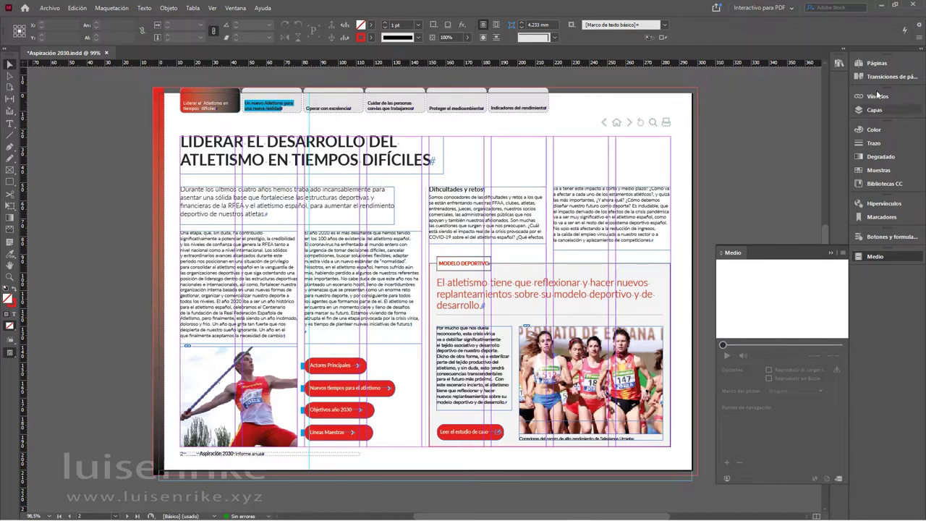
pyautogui.click(887, 64)
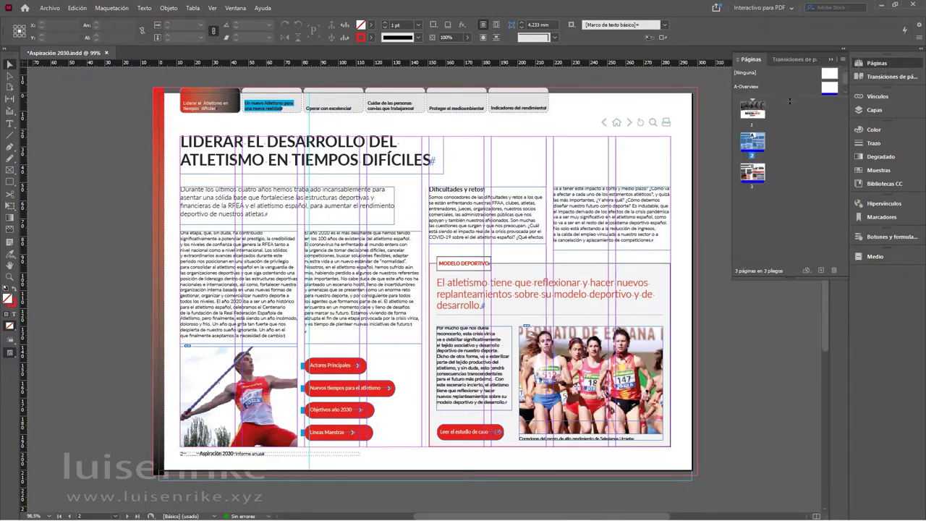
pyautogui.moveTo(789, 97); pyautogui.dragTo(788, 128)
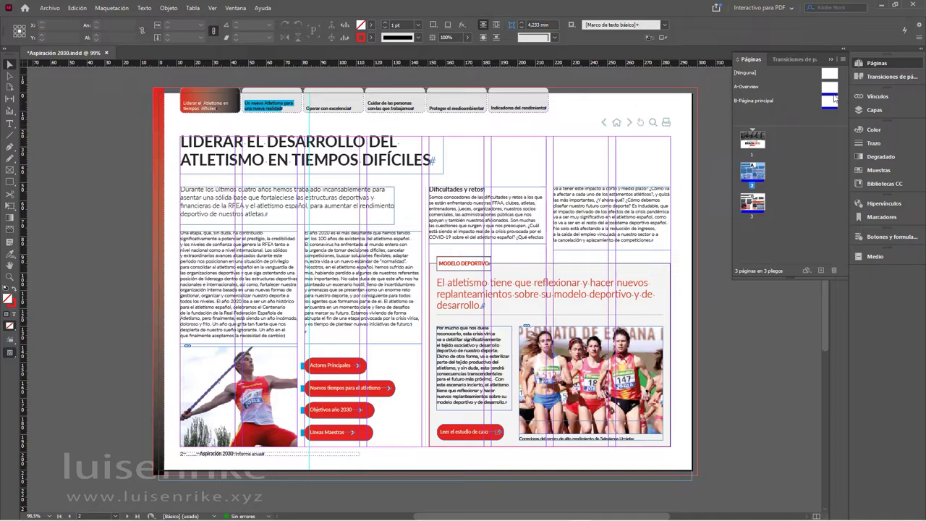
pyautogui.doubleClick(832, 90)
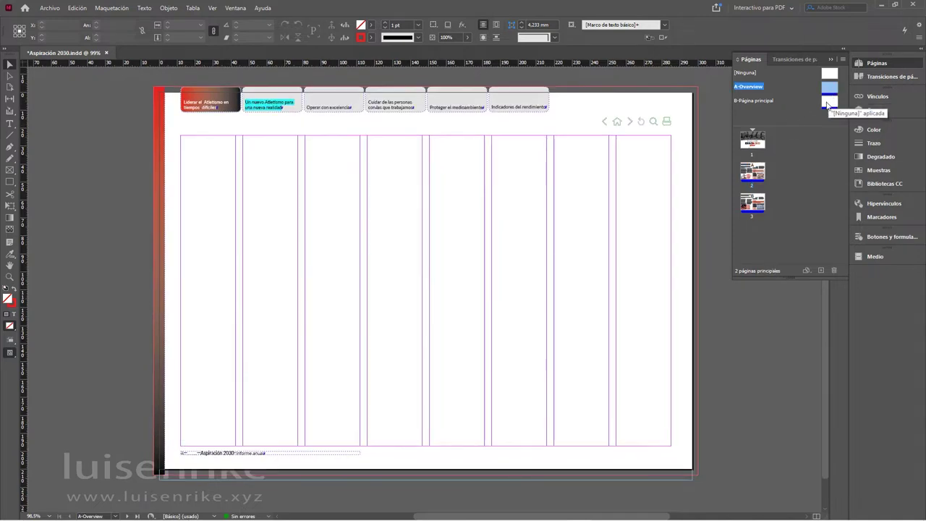
pyautogui.doubleClick(828, 104)
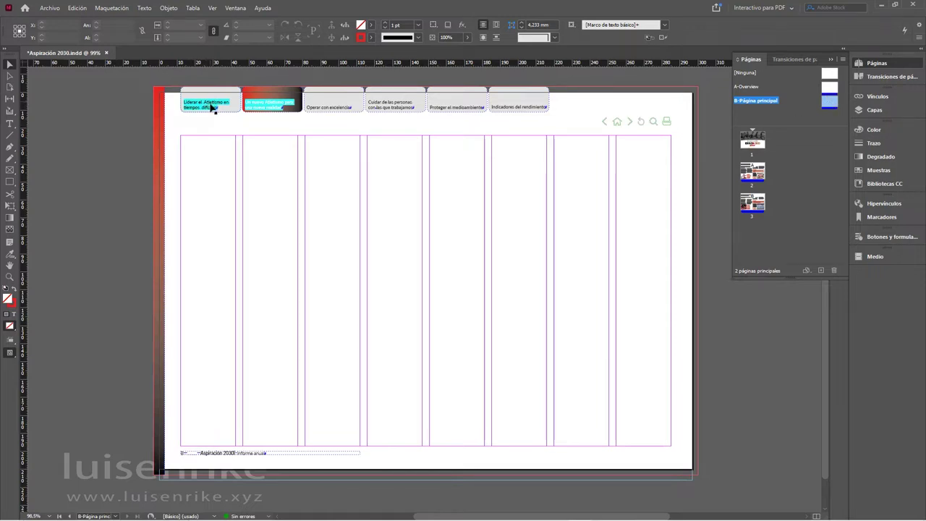
pyautogui.doubleClick(827, 89)
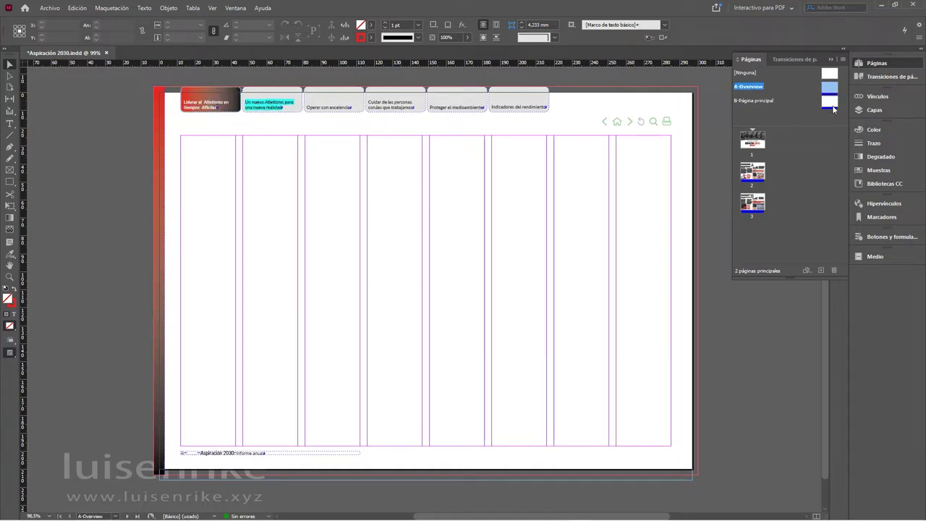
pyautogui.doubleClick(833, 105)
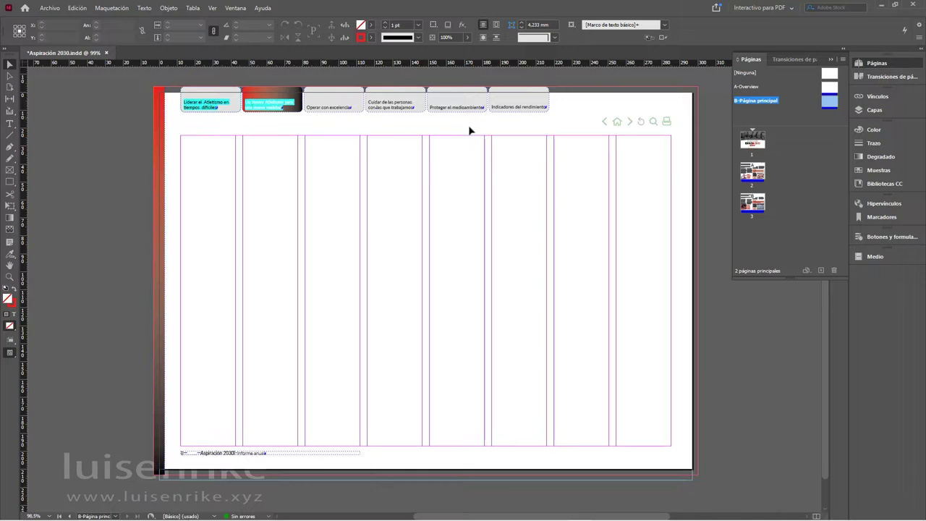
# Add a bookmark named Portada for the cover on page 1.
pyautogui.doubleClick(751, 147)
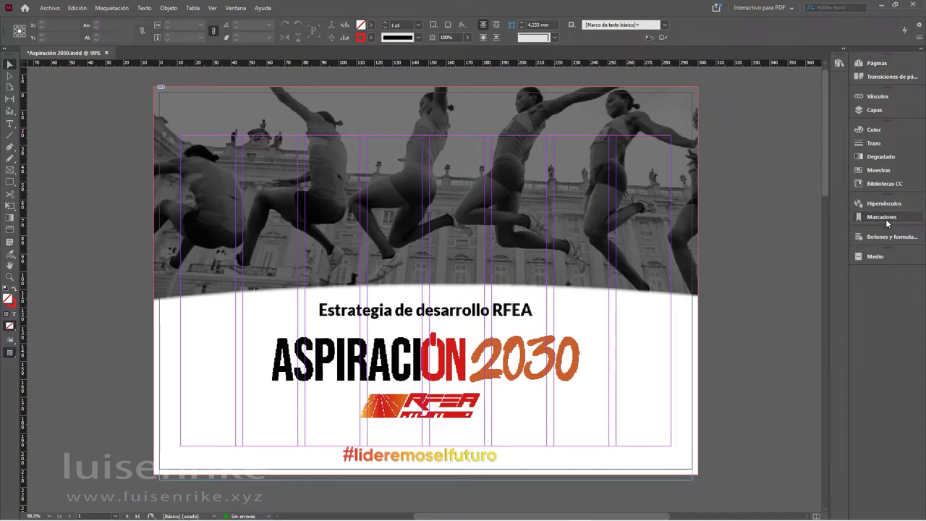
pyautogui.click(886, 219)
pyautogui.click(822, 354)
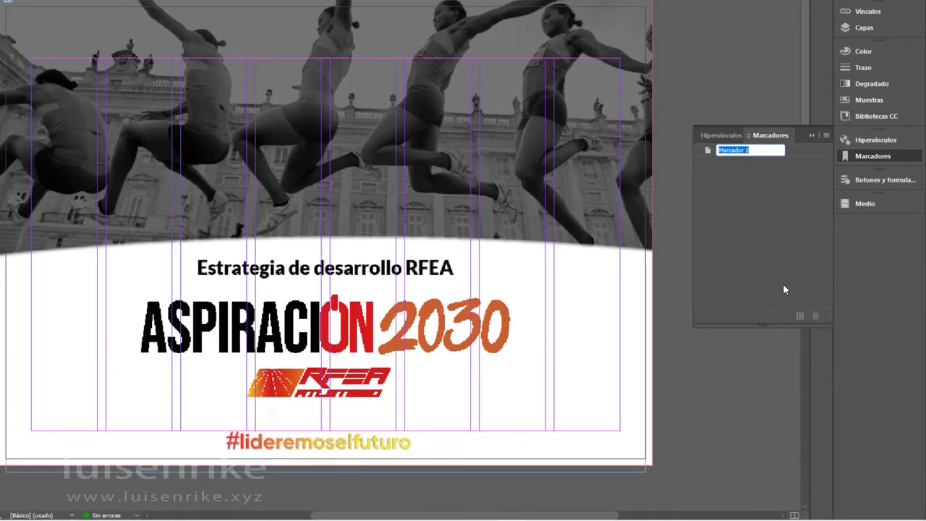
pyautogui.write('Portada')
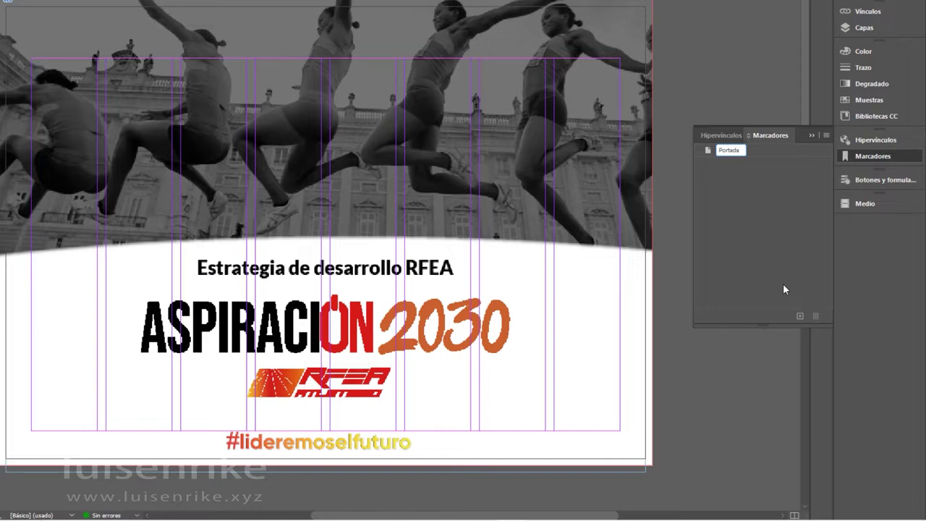
pyautogui.press('Return')
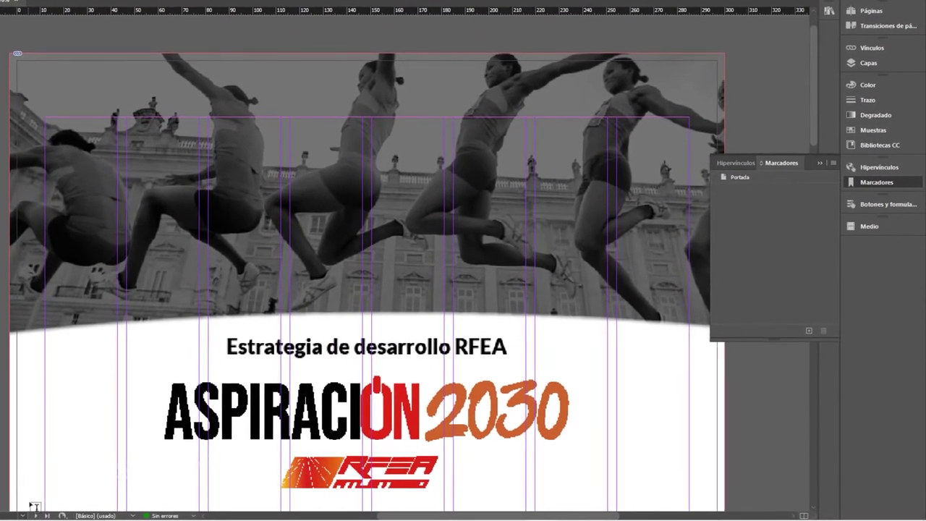
# Add a bookmark named Liderar for page 2.
pyautogui.click(35, 515)
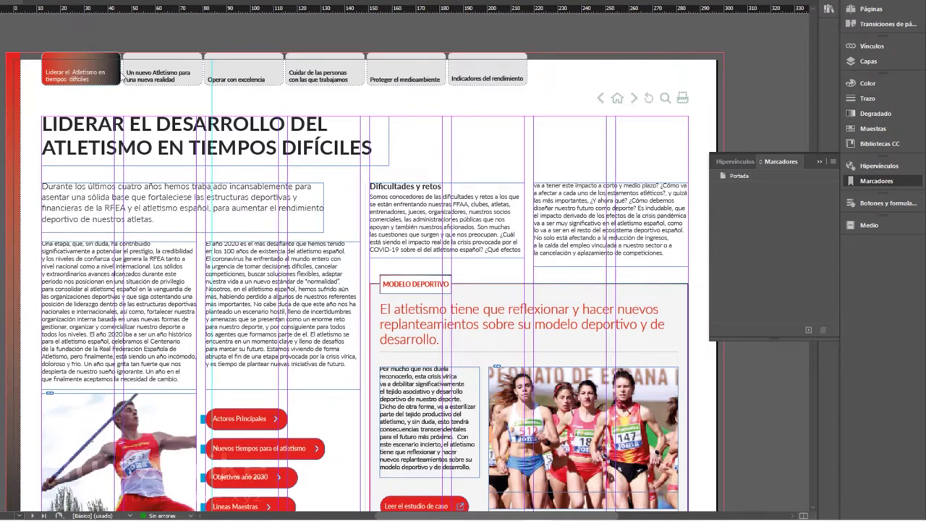
pyautogui.click(808, 330)
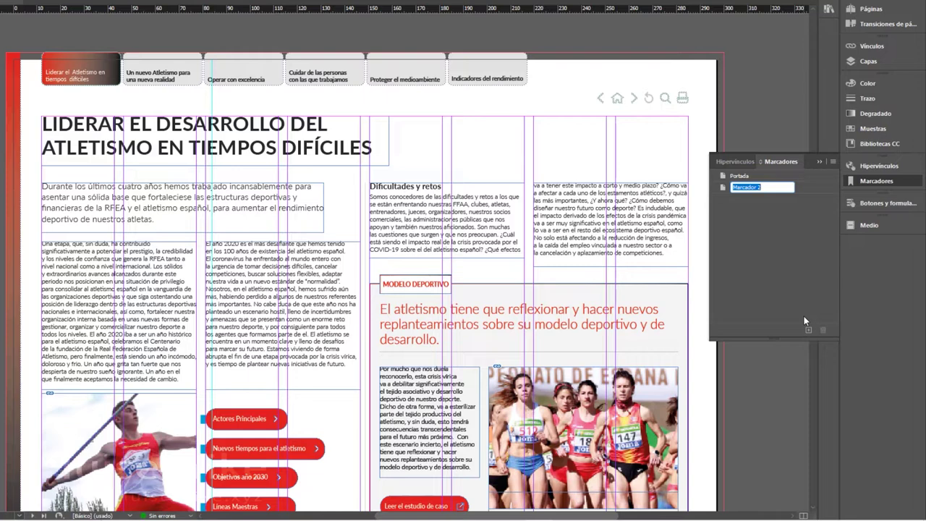
pyautogui.write('L')
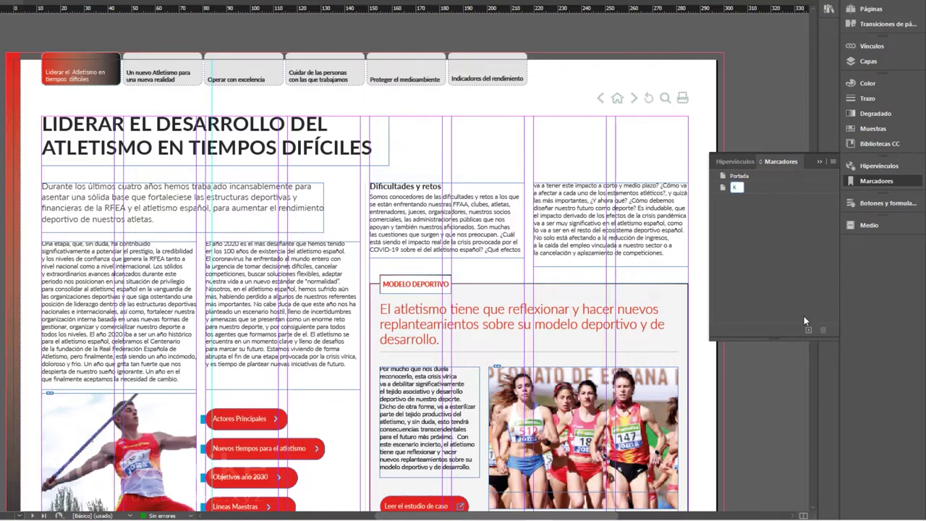
pyautogui.write('iderar')
pyautogui.press('Return')
# Add a bookmark named Nuevo for page 3.
pyautogui.click(33, 515)
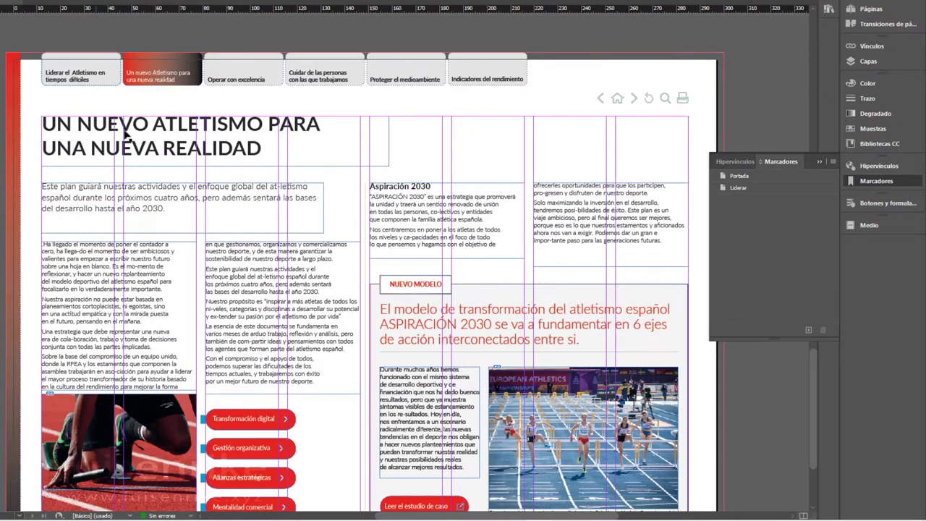
pyautogui.click(807, 329)
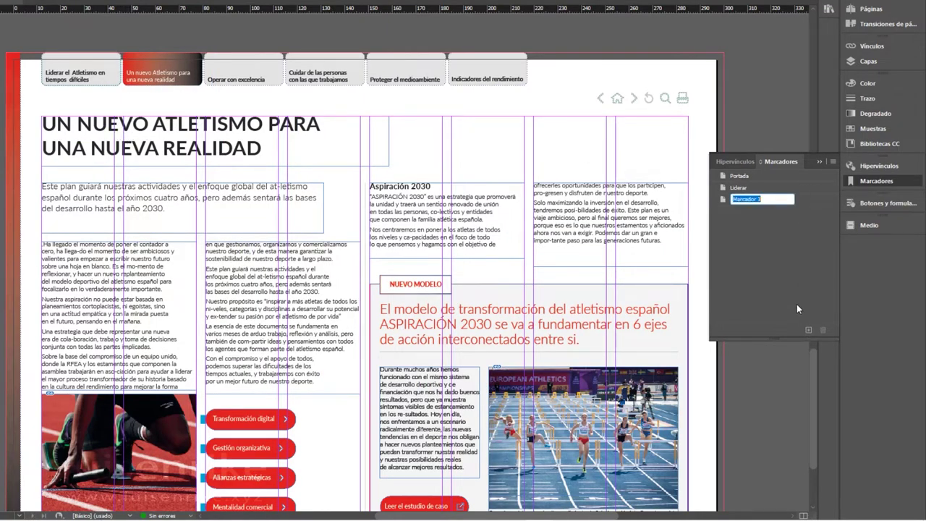
pyautogui.write('Nuevo')
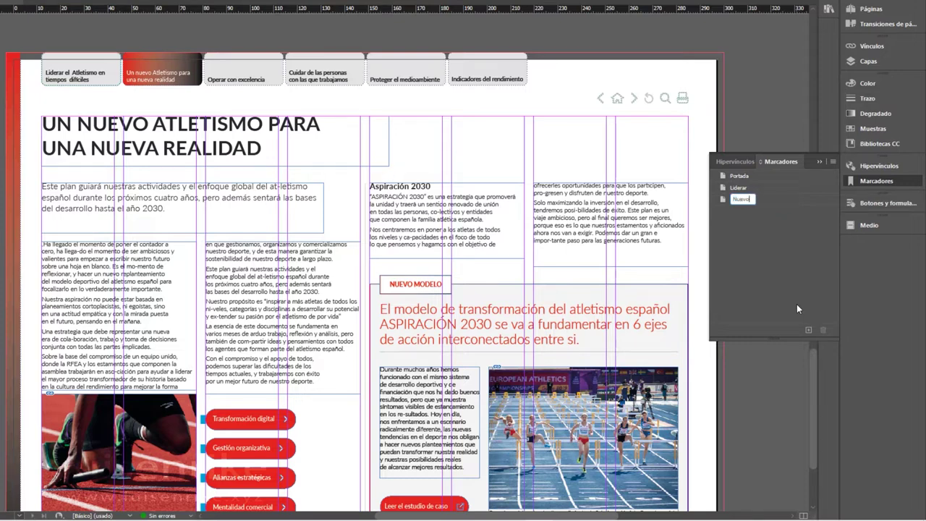
pyautogui.press('Return')
# Test the Portada, Liderar and Nuevo bookmarks by jumping to each one's page.
pyautogui.doubleClick(734, 176)
pyautogui.doubleClick(761, 188)
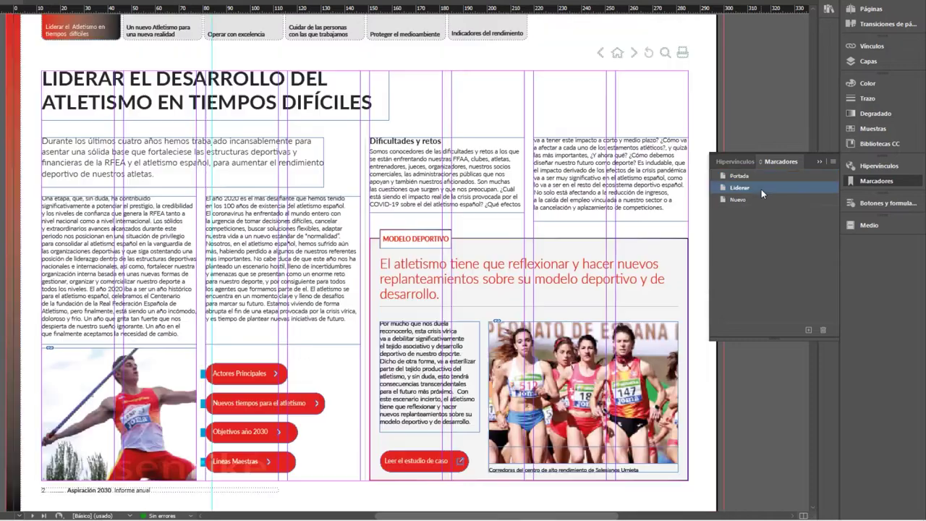
pyautogui.doubleClick(760, 202)
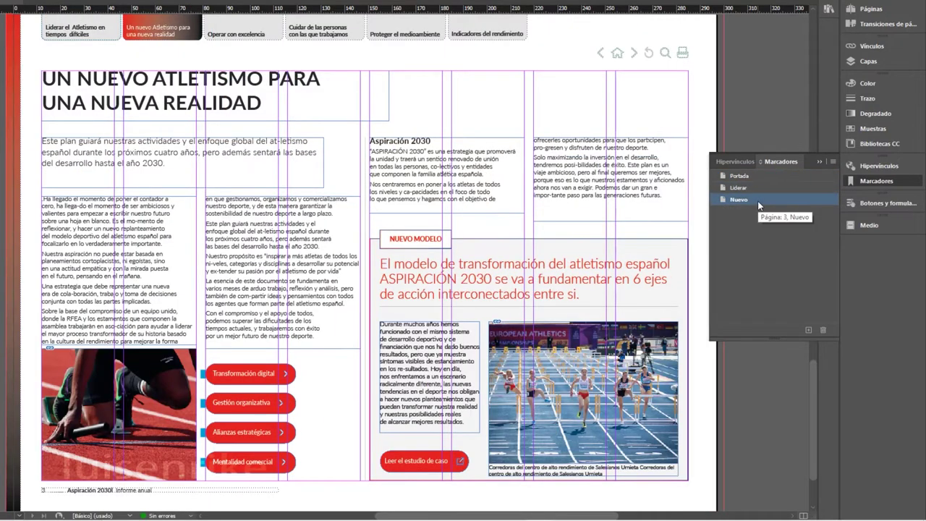
# On parent page A-Overview, convert the section tab "Liderar el Atletismo en tiempos difíciles" into a button.
pyautogui.click(876, 10)
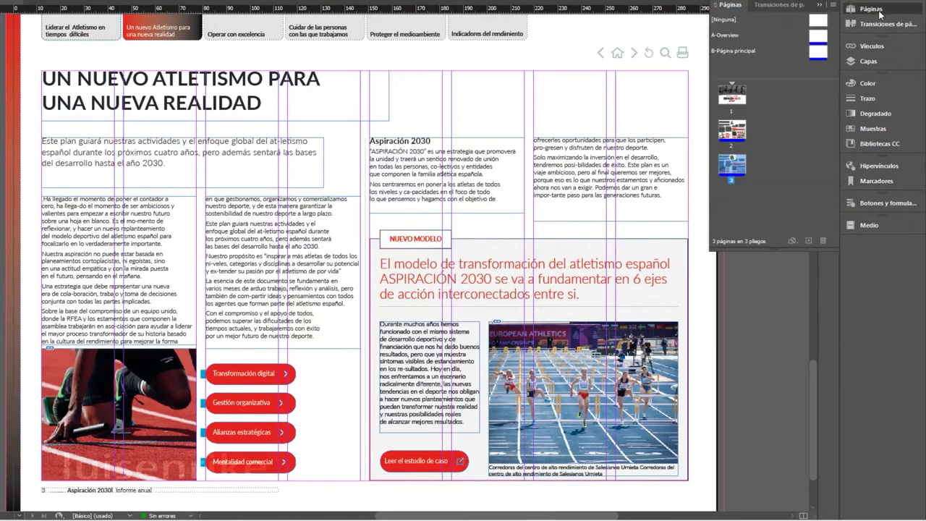
pyautogui.doubleClick(818, 39)
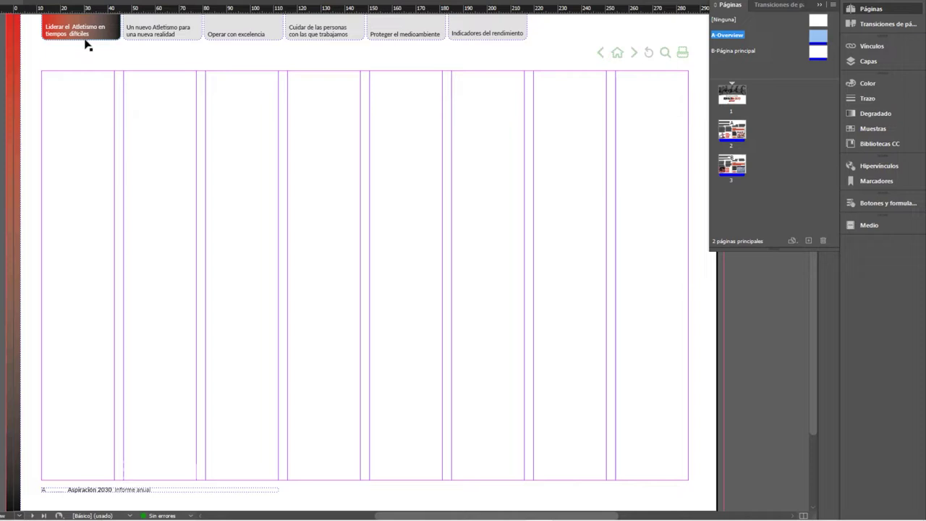
pyautogui.click(896, 203)
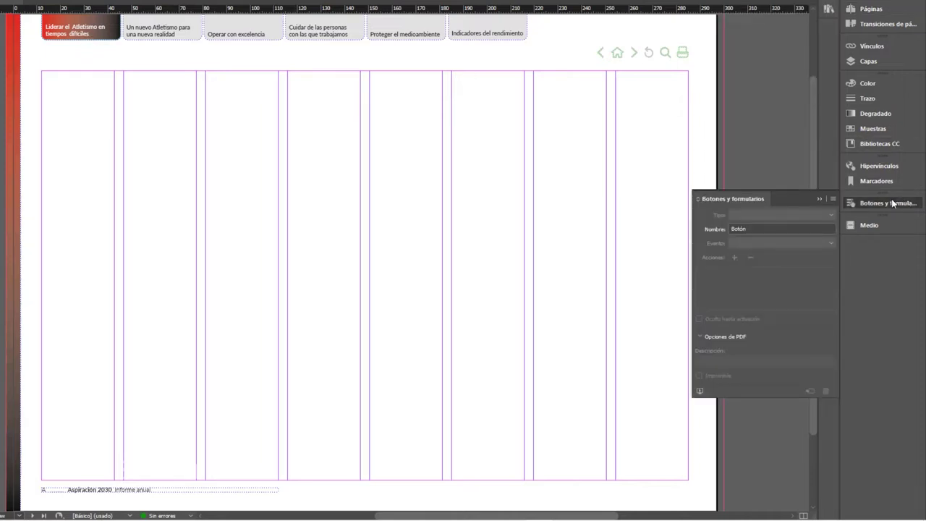
pyautogui.click(103, 34)
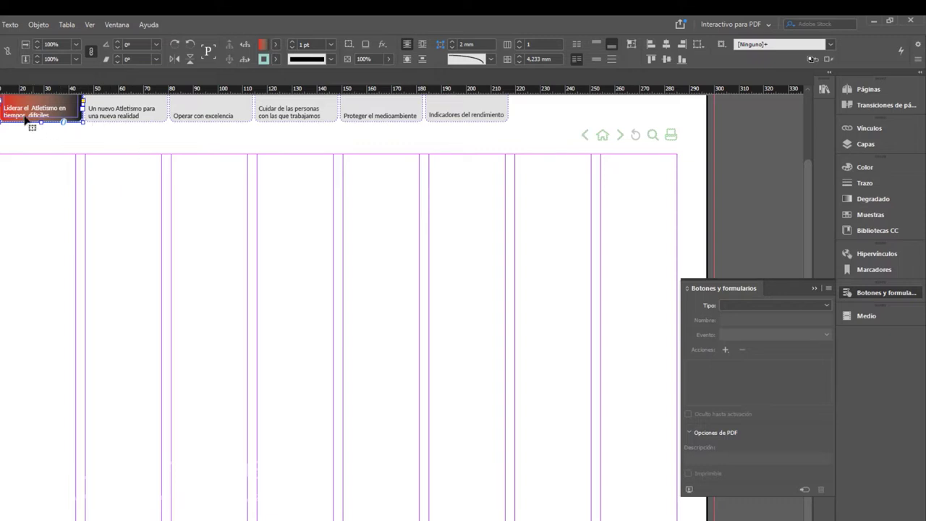
pyautogui.click(806, 491)
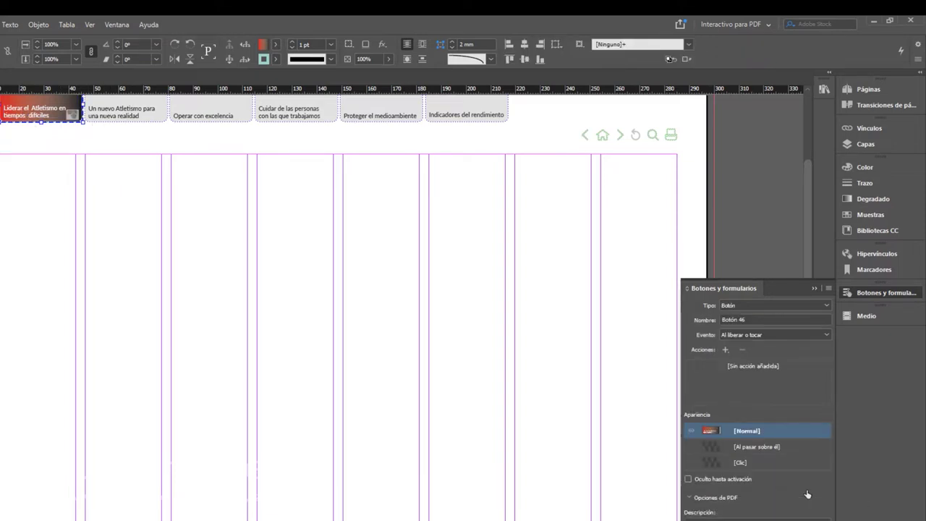
# Activate the rollover appearance (Al pasar sobre él) of the "Liderar" tab button and set its opacity to 50%.
pyautogui.click(778, 446)
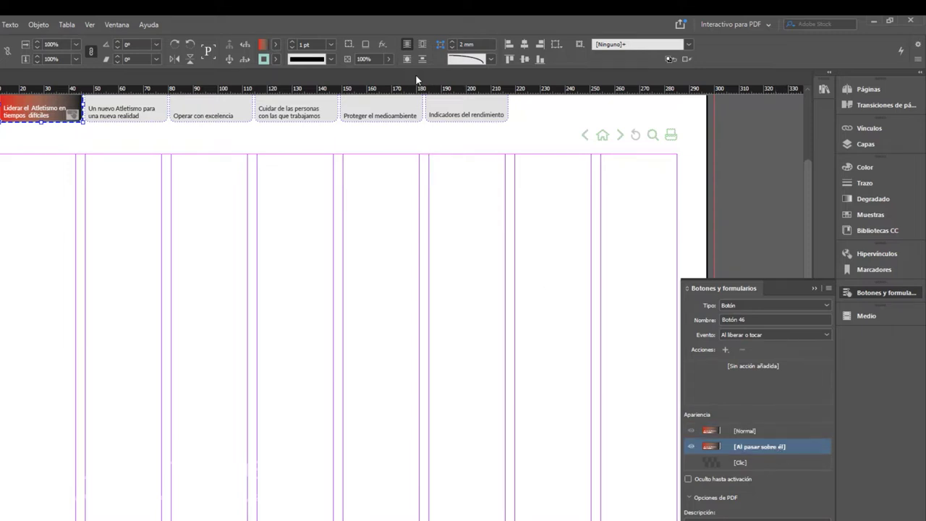
pyautogui.click(389, 61)
pyautogui.click(360, 58)
pyautogui.doubleClick(365, 58)
pyautogui.write('50')
pyautogui.press('Return')
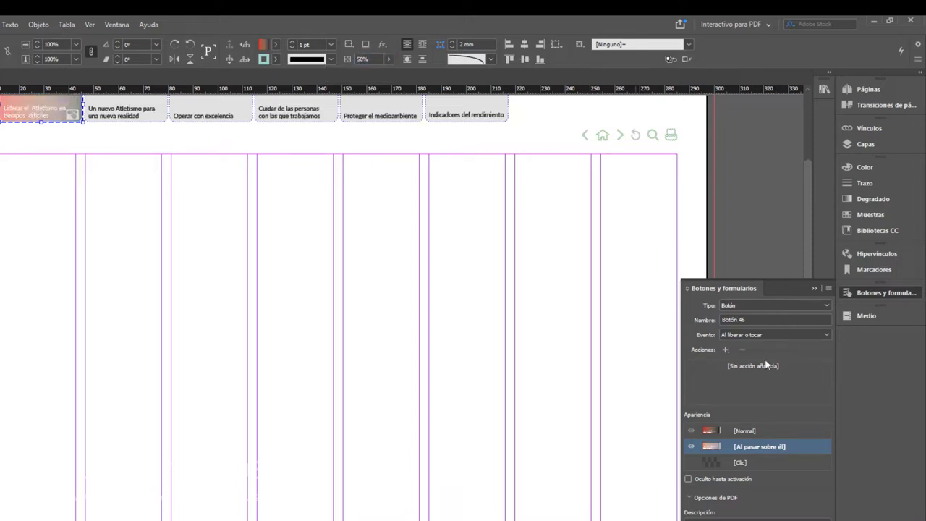
# With the Normal appearance active, give the "Liderar" tab button an Ir a destino action targeting the Liderar bookmark.
pyautogui.click(758, 430)
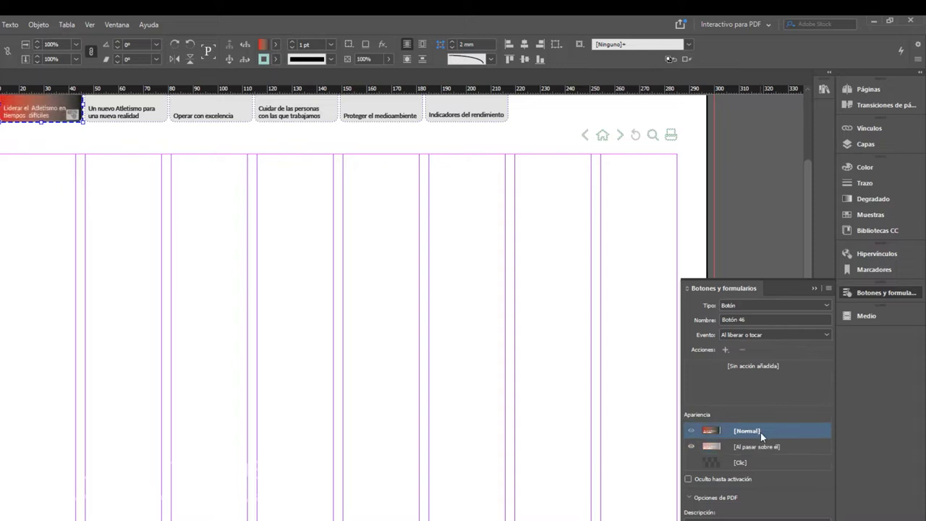
pyautogui.click(725, 350)
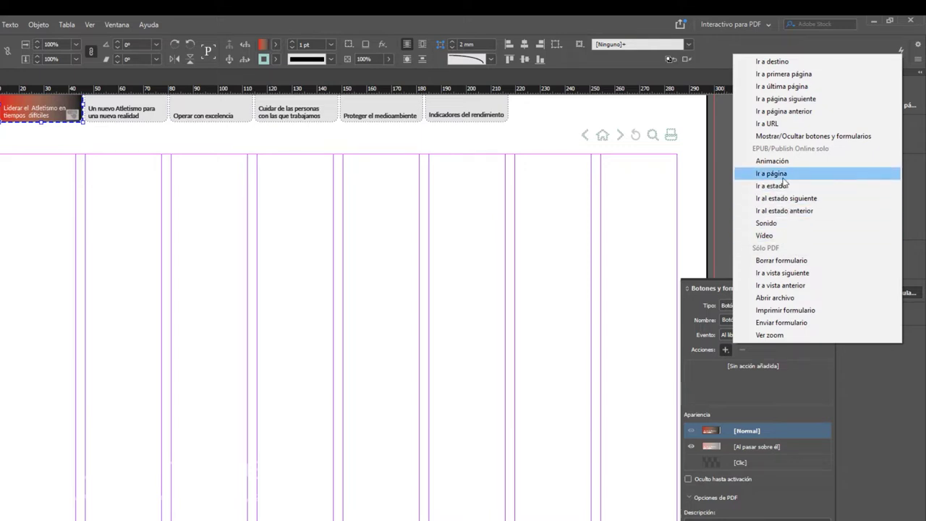
pyautogui.click(784, 65)
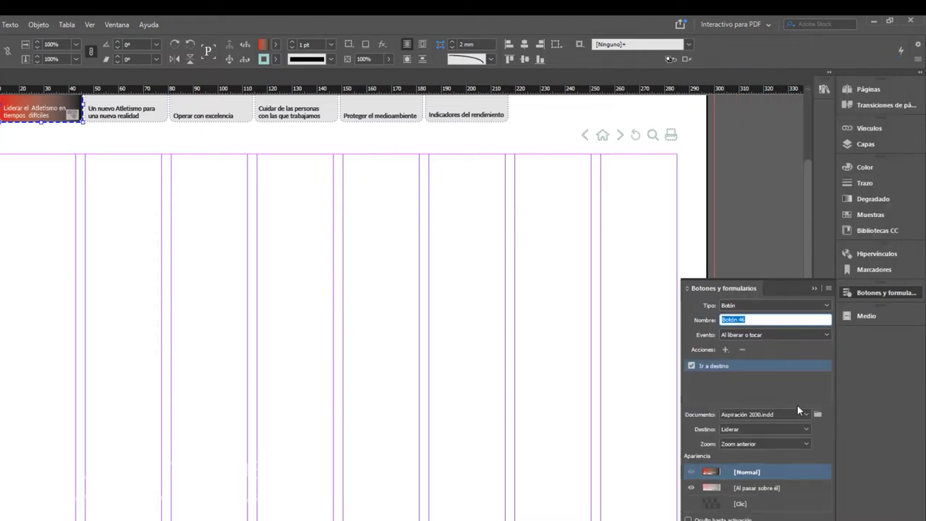
pyautogui.click(785, 429)
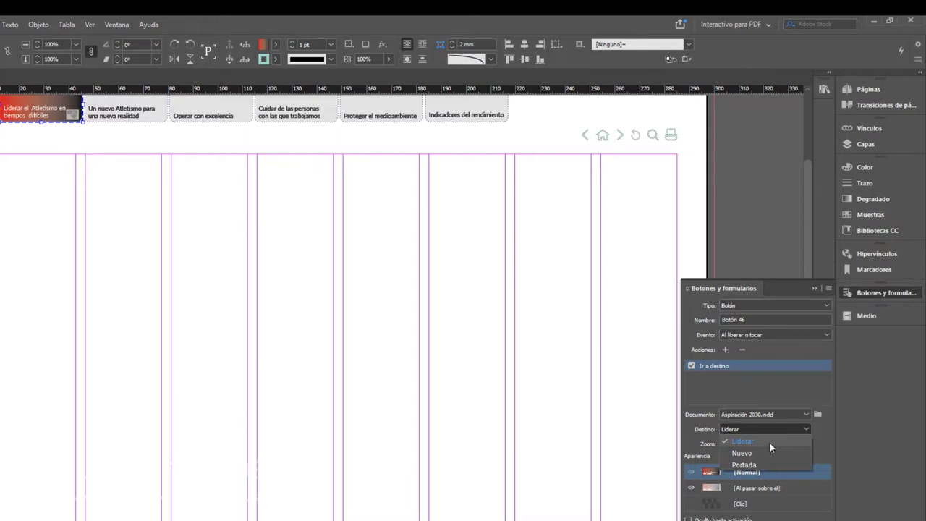
pyautogui.click(769, 442)
# Convert the "Un nuevo Atletismo para una nueva realidad" tab into a button with a rollover appearance at 50% opacity.
pyautogui.click(124, 119)
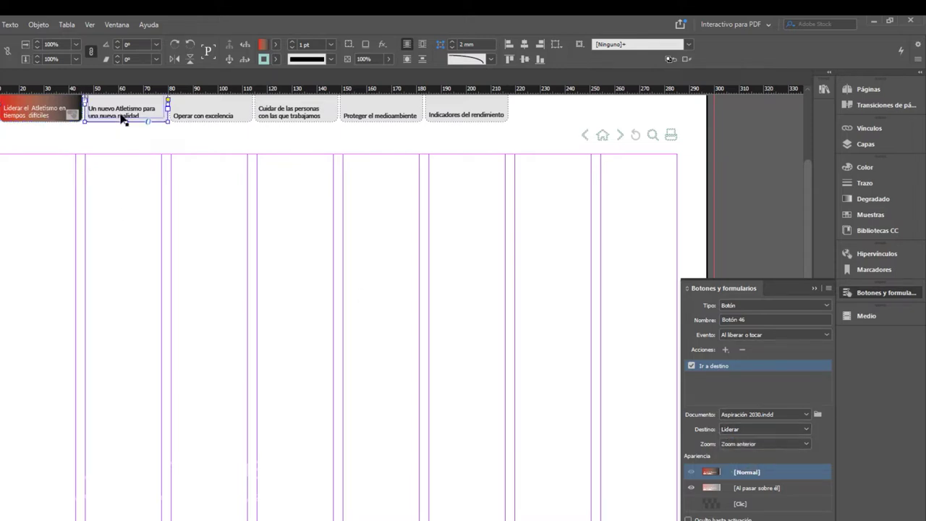
pyautogui.doubleClick(123, 119)
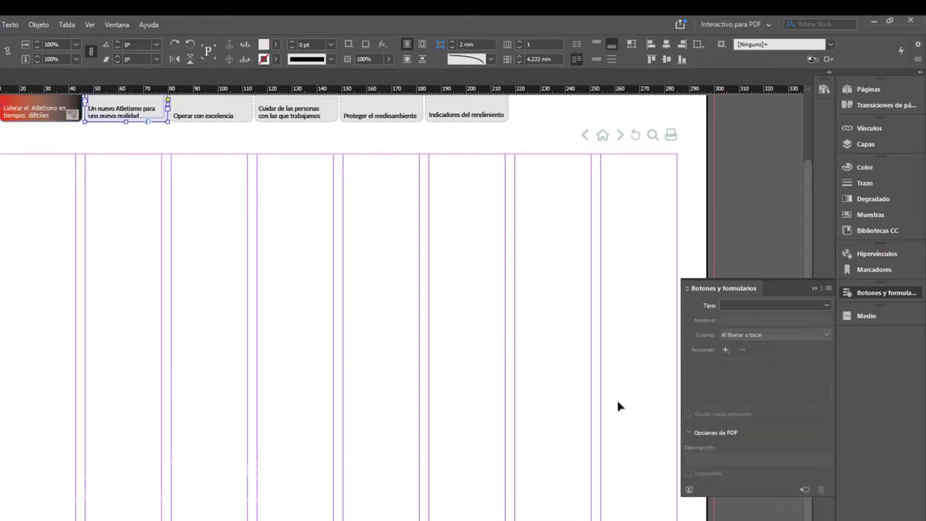
pyautogui.click(805, 491)
pyautogui.click(753, 450)
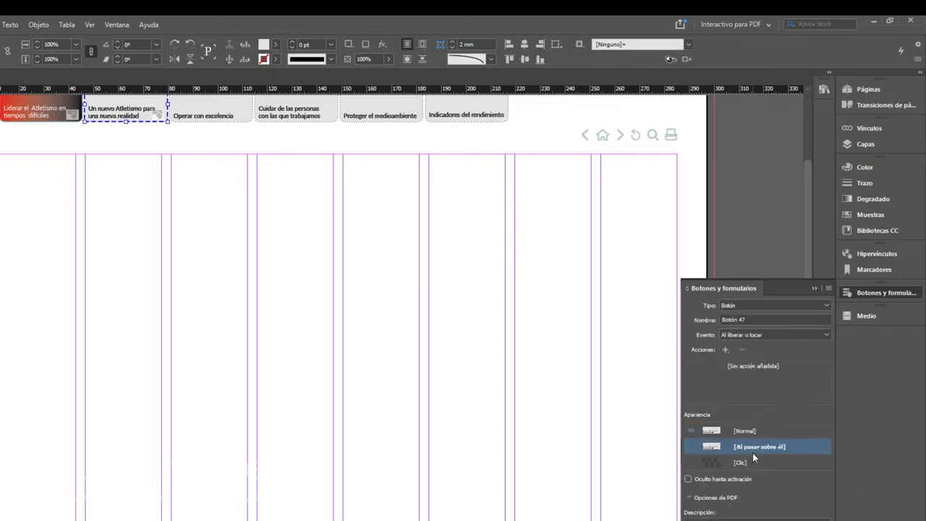
pyautogui.click(375, 61)
pyautogui.write('50')
pyautogui.press('Return')
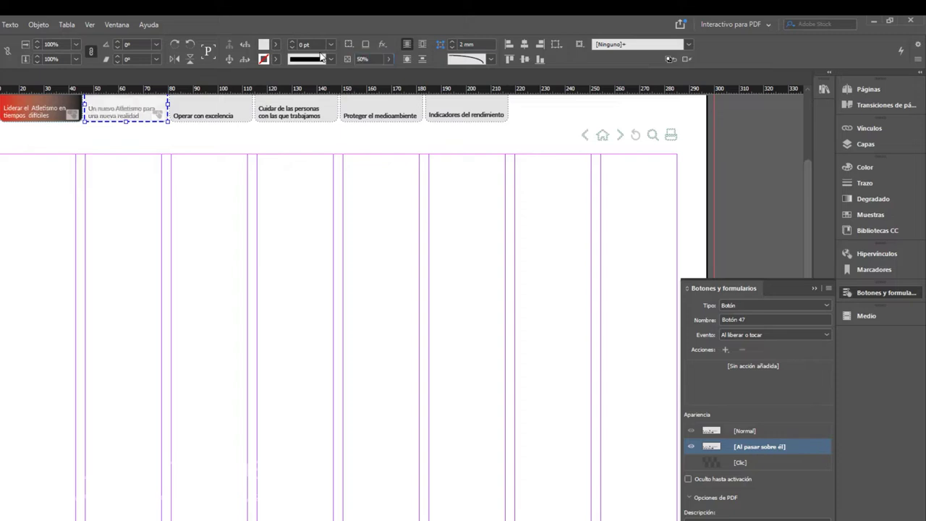
# With the Normal appearance active, give the "Un nuevo Atletismo" tab button an Ir a destino action targeting the Nuevo bookmark.
pyautogui.click(762, 430)
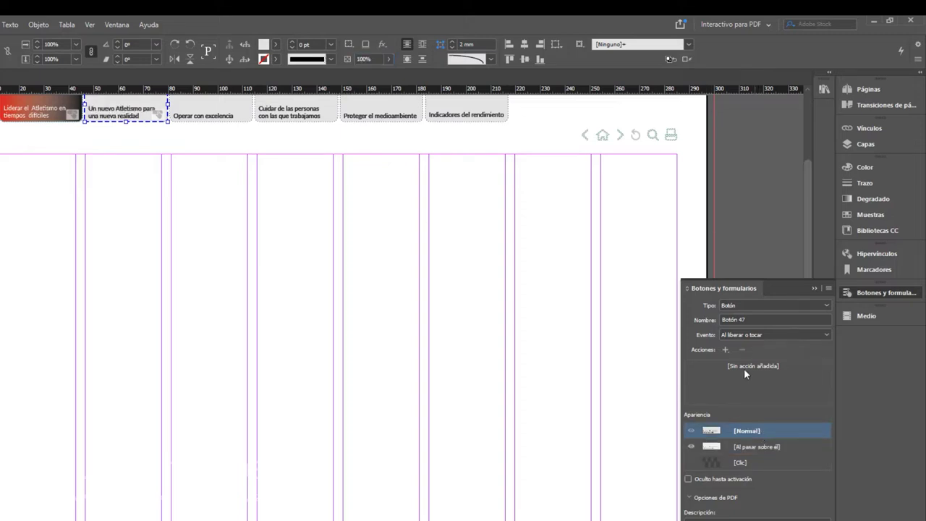
pyautogui.click(726, 350)
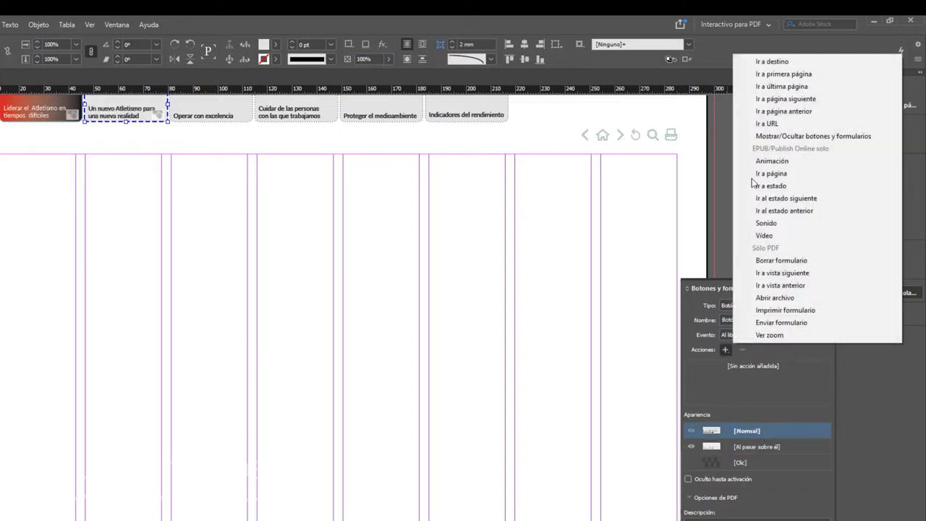
pyautogui.click(772, 61)
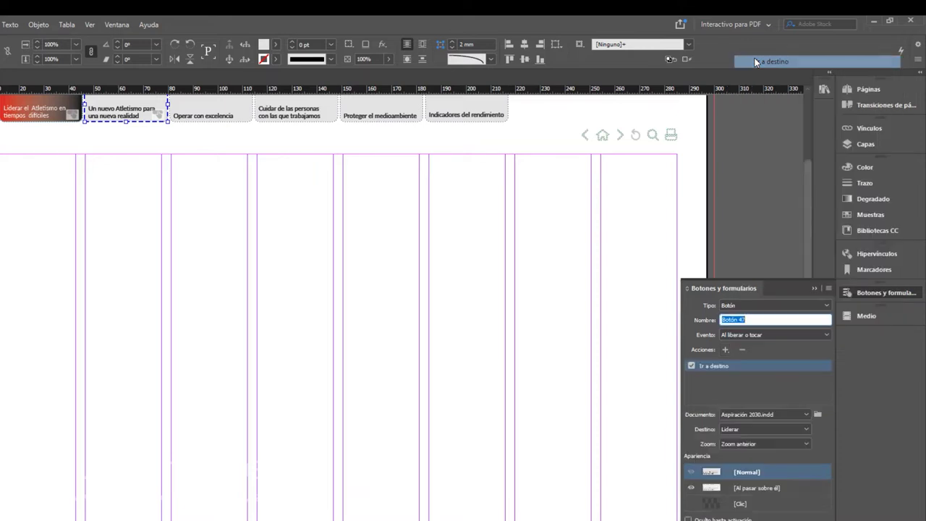
pyautogui.click(758, 427)
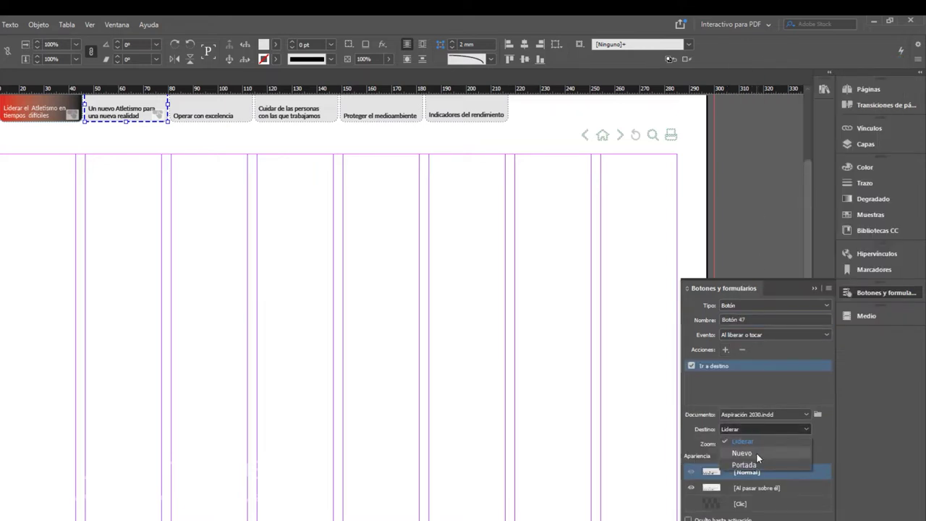
pyautogui.click(757, 452)
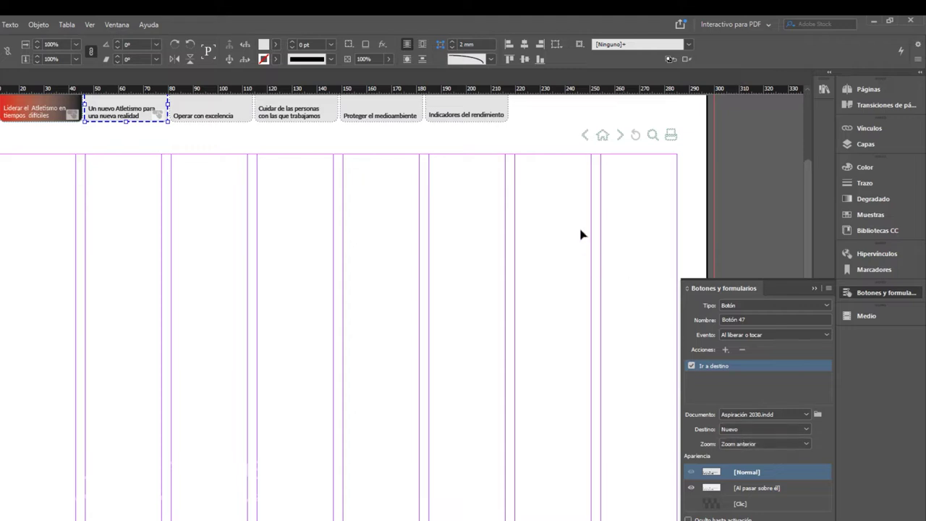
# Assign the Ir a página anterior action to the back arrow icon and Ir a página siguiente to the forward arrow icon.
pyautogui.click(587, 138)
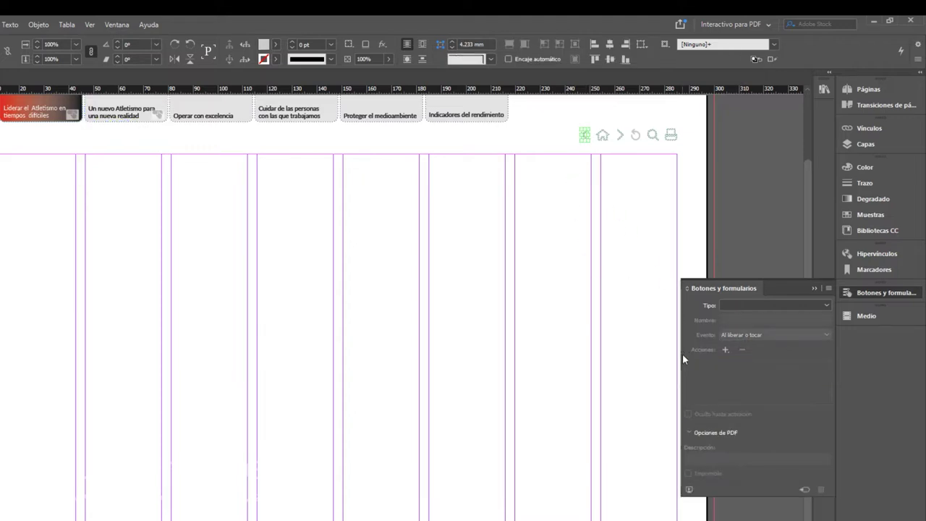
pyautogui.click(726, 350)
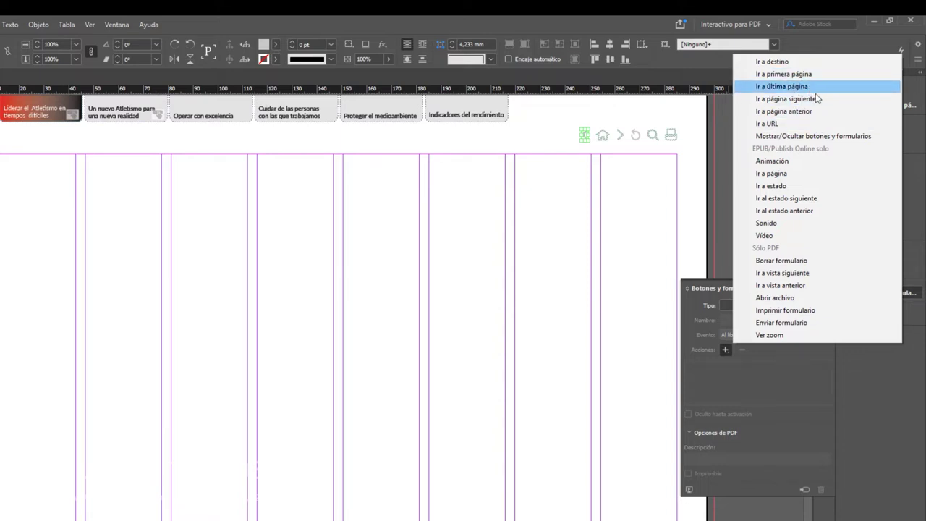
pyautogui.click(783, 111)
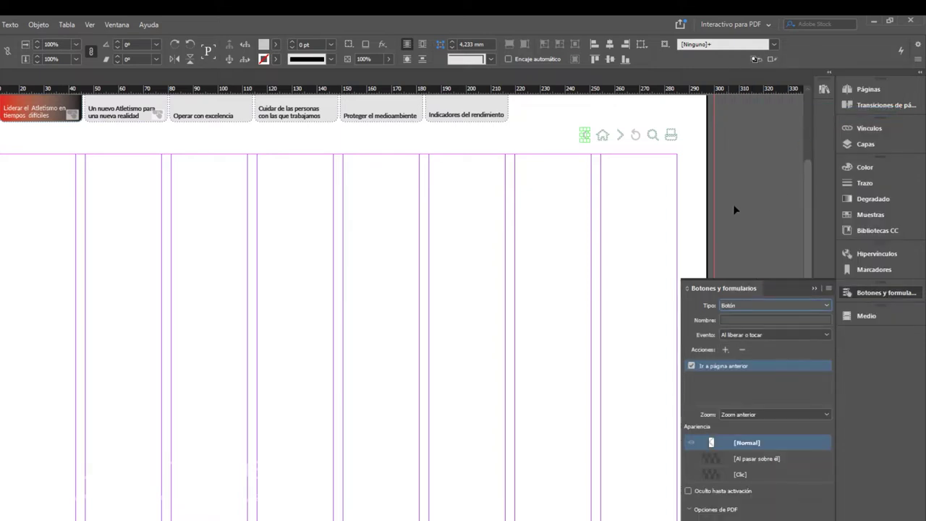
pyautogui.click(620, 136)
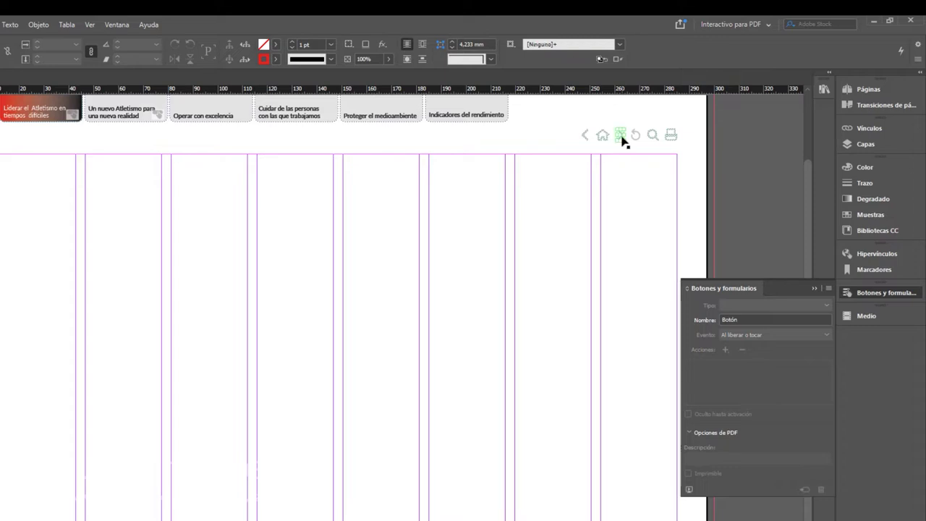
pyautogui.click(727, 351)
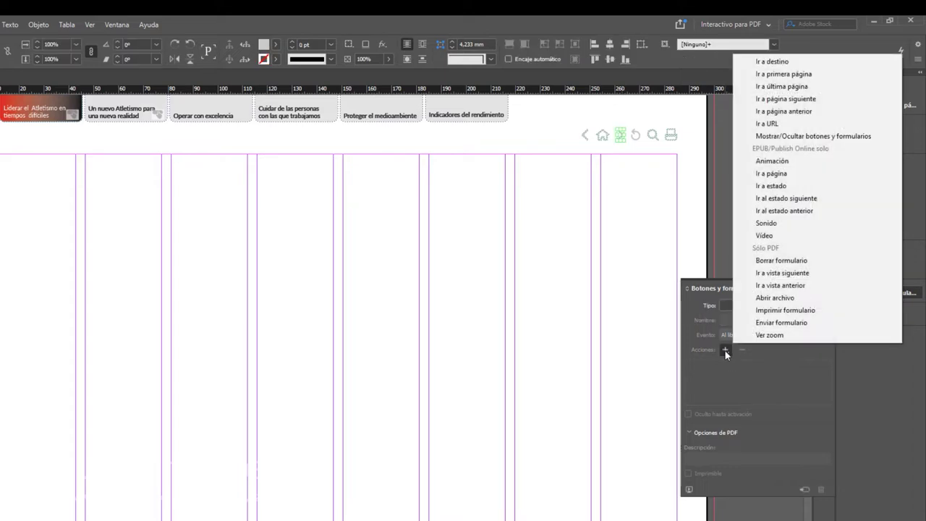
pyautogui.click(797, 99)
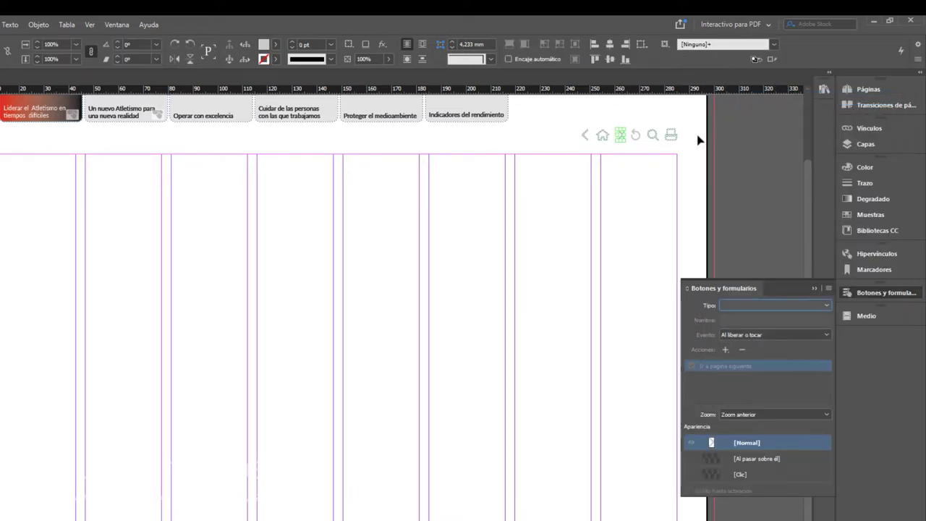
# Give the home icon an Ir a destino button action targeting the Portada bookmark.
pyautogui.click(602, 137)
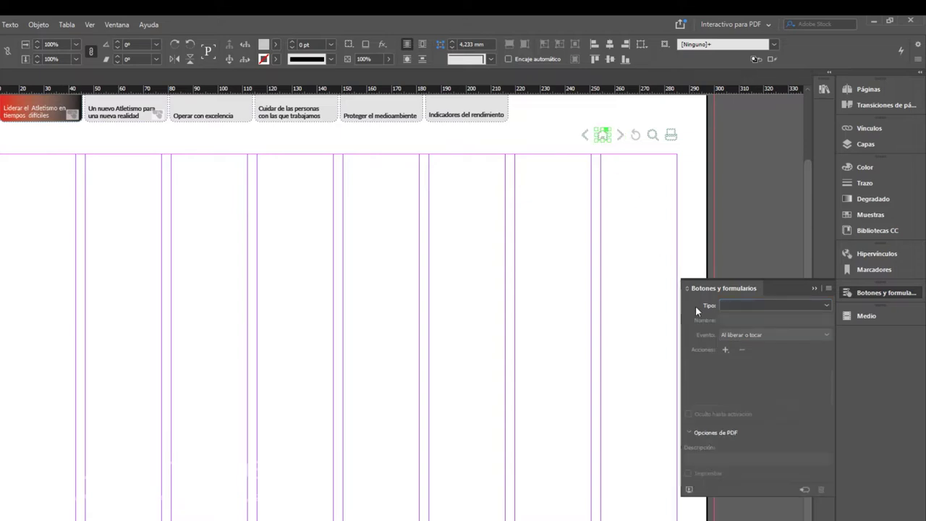
pyautogui.click(827, 306)
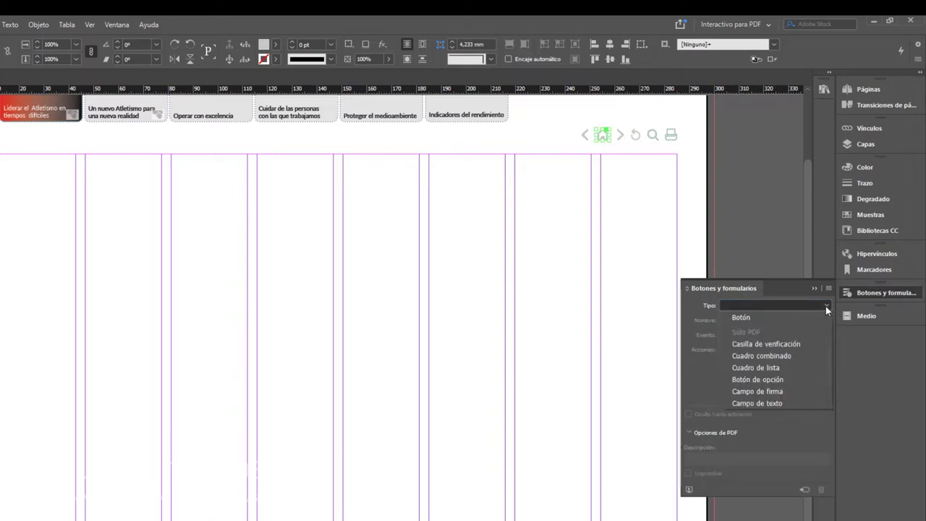
pyautogui.click(682, 359)
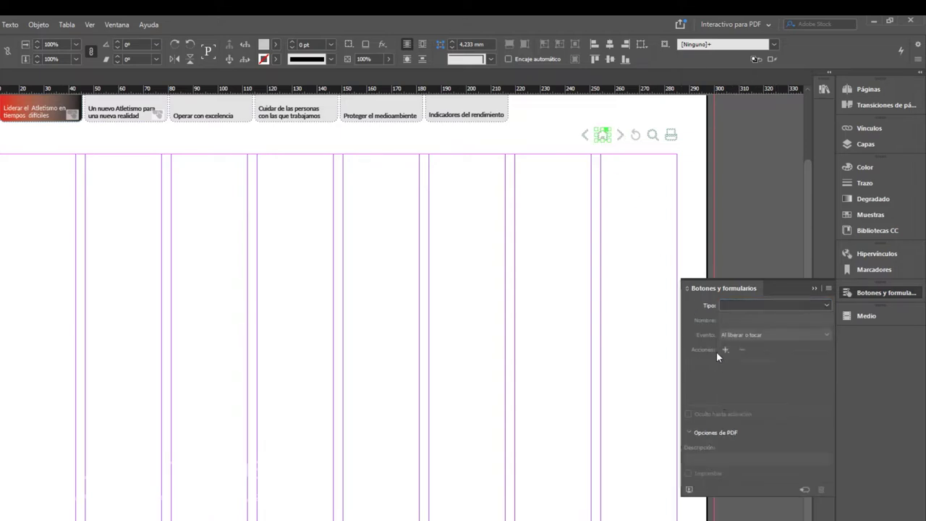
pyautogui.click(725, 349)
pyautogui.click(771, 61)
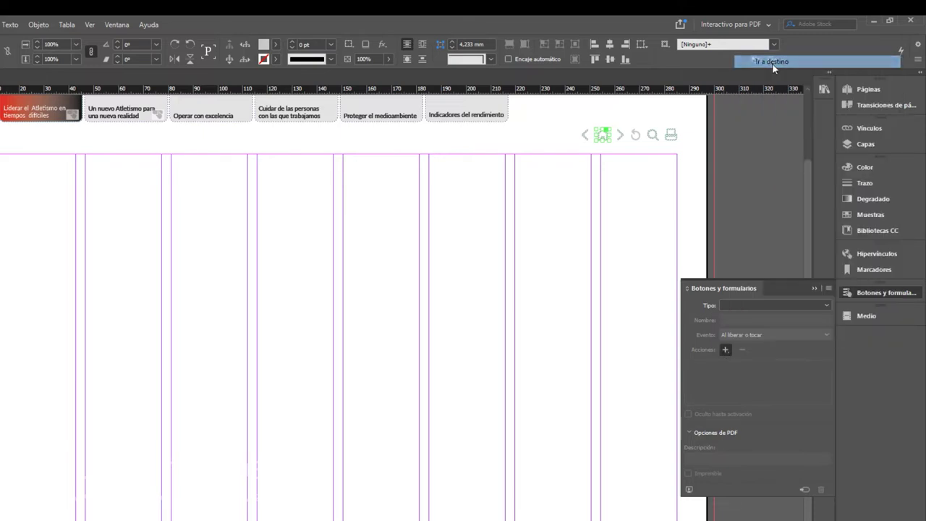
pyautogui.click(755, 430)
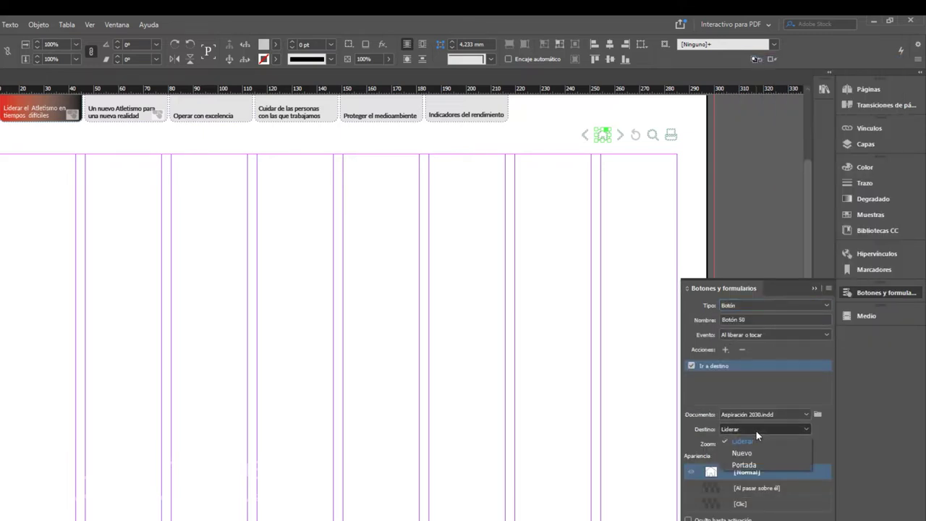
pyautogui.click(769, 462)
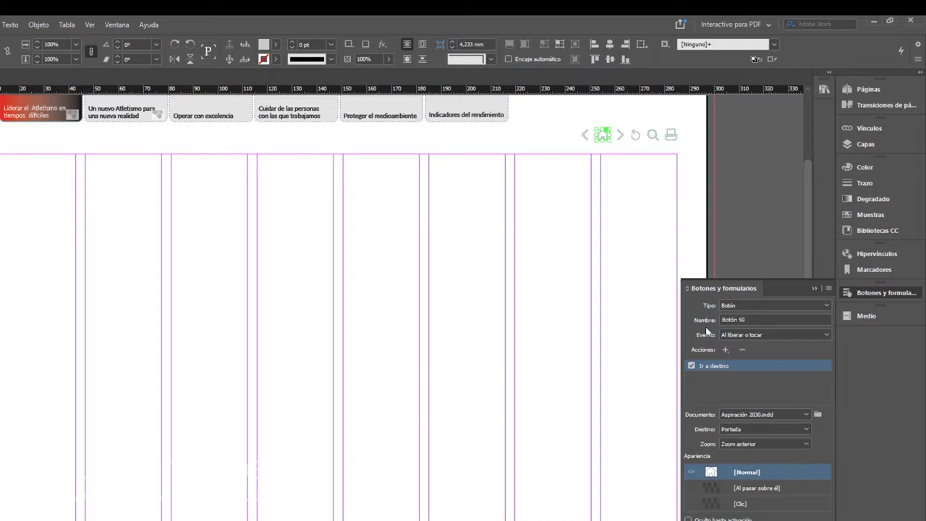
# Assign the Ir a vista anterior button action to the circular return arrow icon.
pyautogui.click(637, 142)
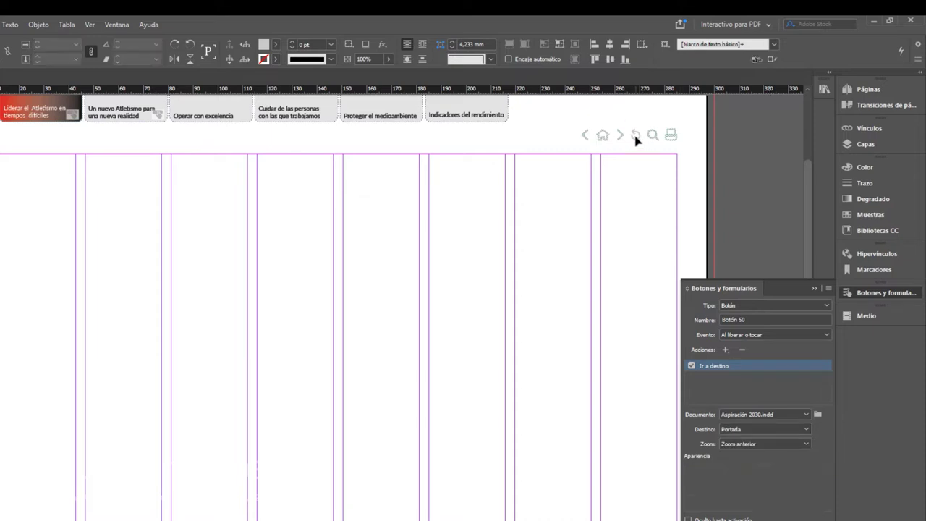
pyautogui.click(636, 138)
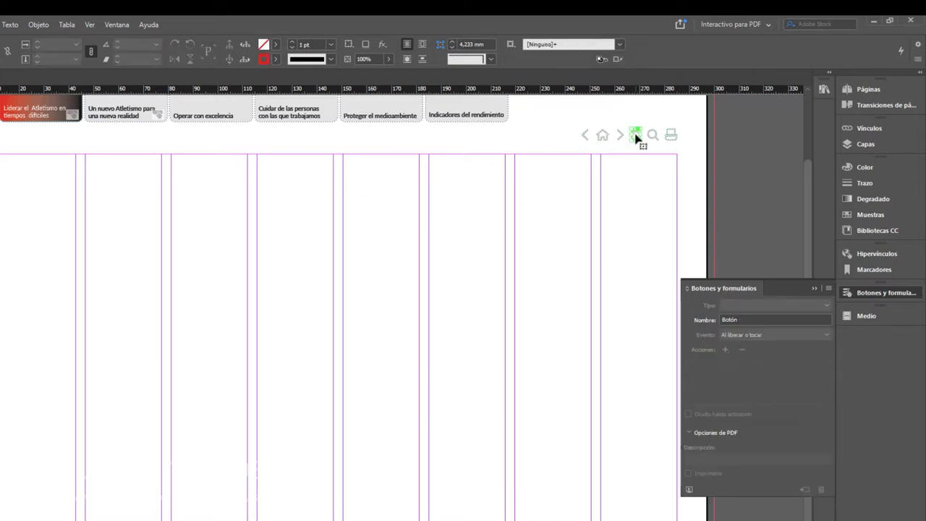
pyautogui.click(725, 350)
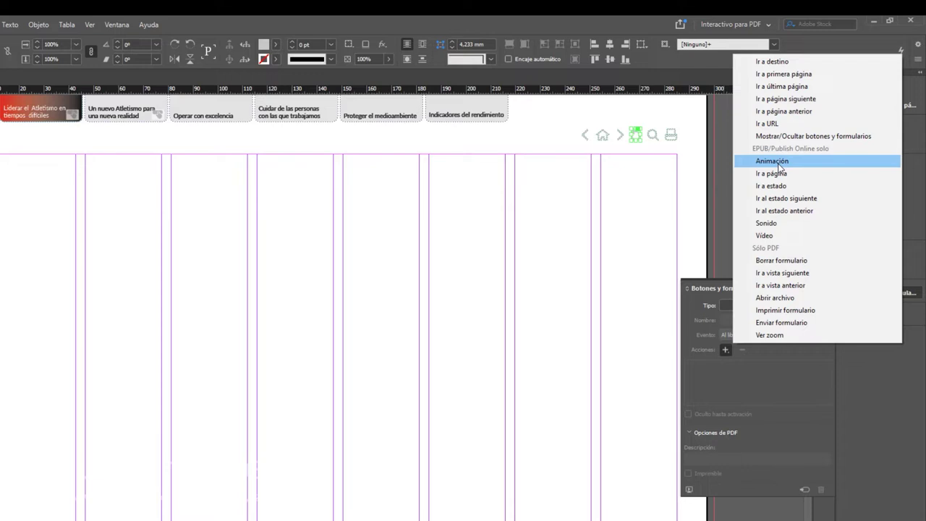
pyautogui.click(802, 287)
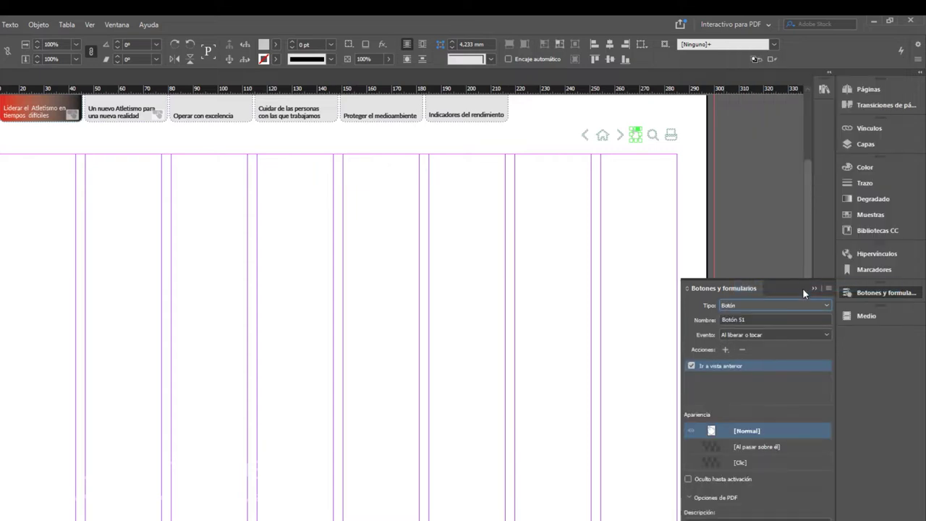
# Convert the magnifying glass icon into a button without adding an action.
pyautogui.click(653, 138)
pyautogui.click(678, 227)
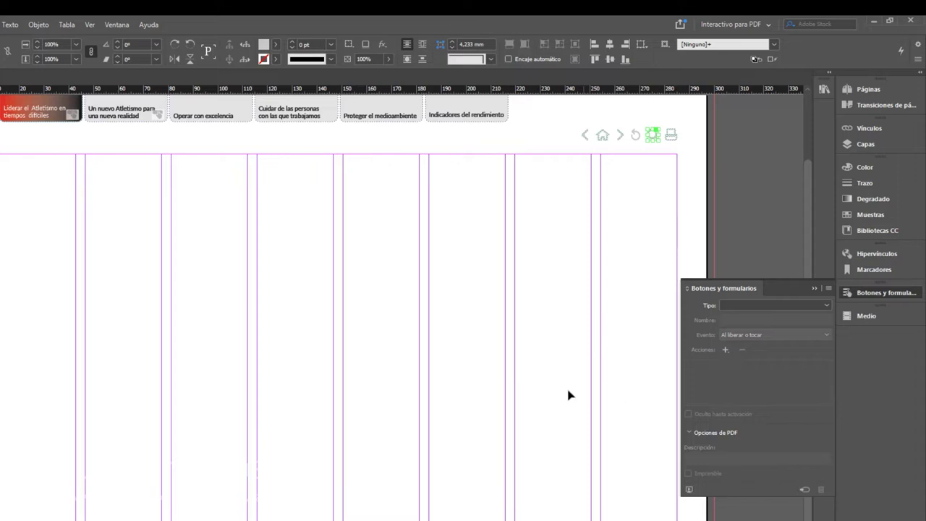
pyautogui.click(805, 490)
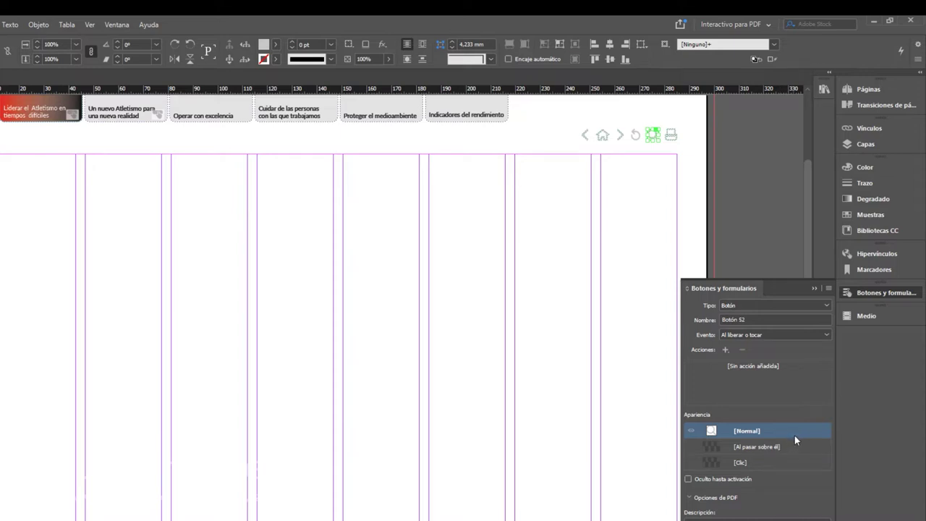
# Assign the Imprimir formulario button action to the printer icon.
pyautogui.click(670, 140)
pyautogui.click(670, 139)
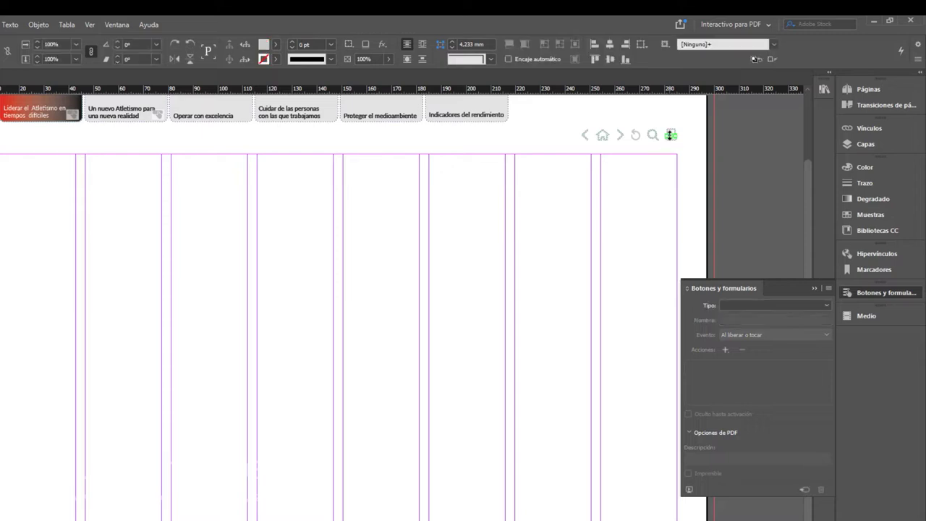
pyautogui.click(672, 135)
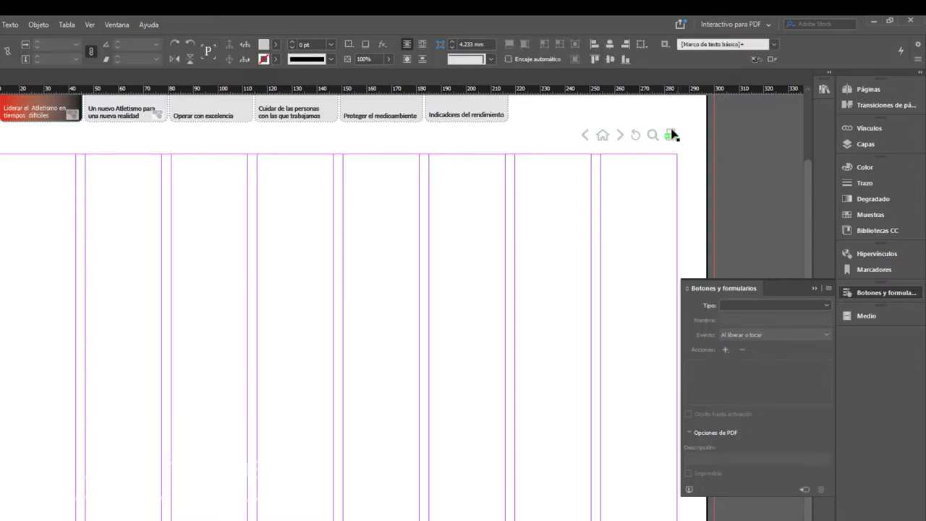
pyautogui.click(672, 135)
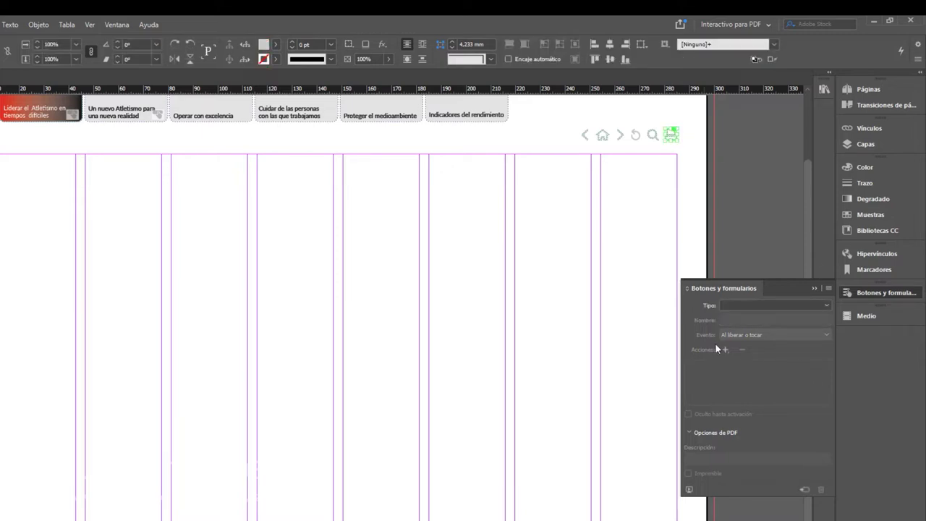
pyautogui.click(726, 349)
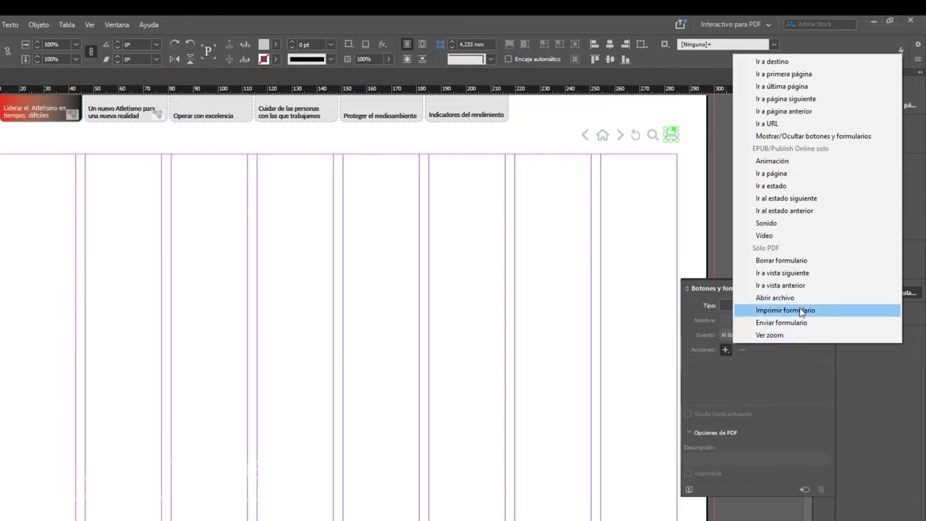
pyautogui.click(799, 309)
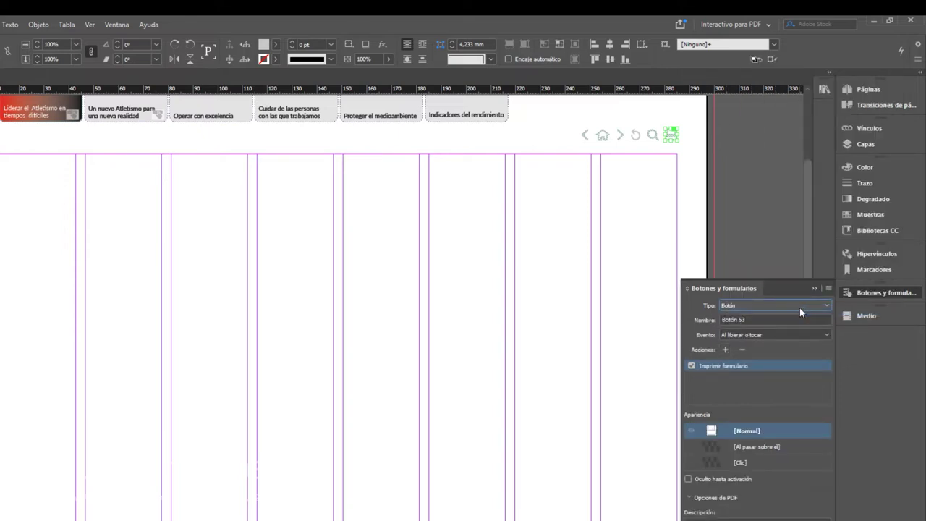
# Add a rollover appearance at 50% opacity to the back arrow button, and return it to the Normal appearance.
pyautogui.click(585, 136)
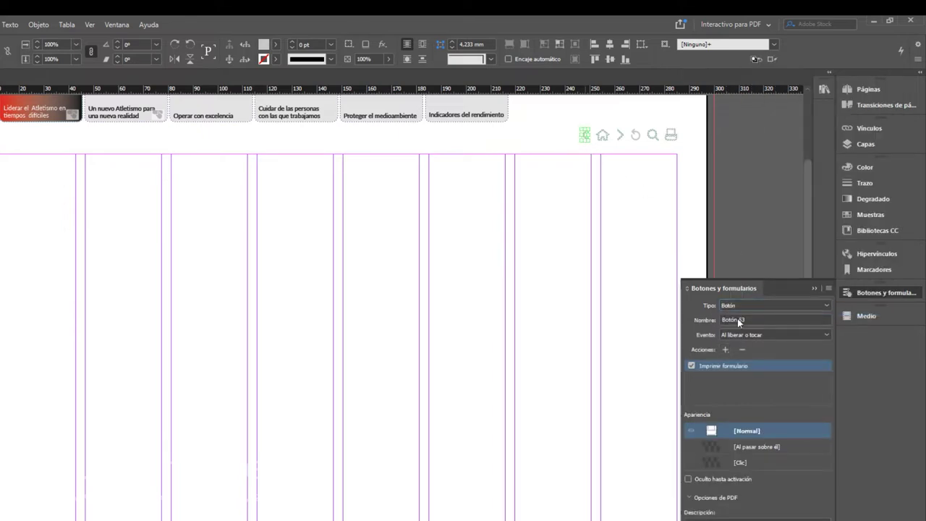
pyautogui.click(755, 457)
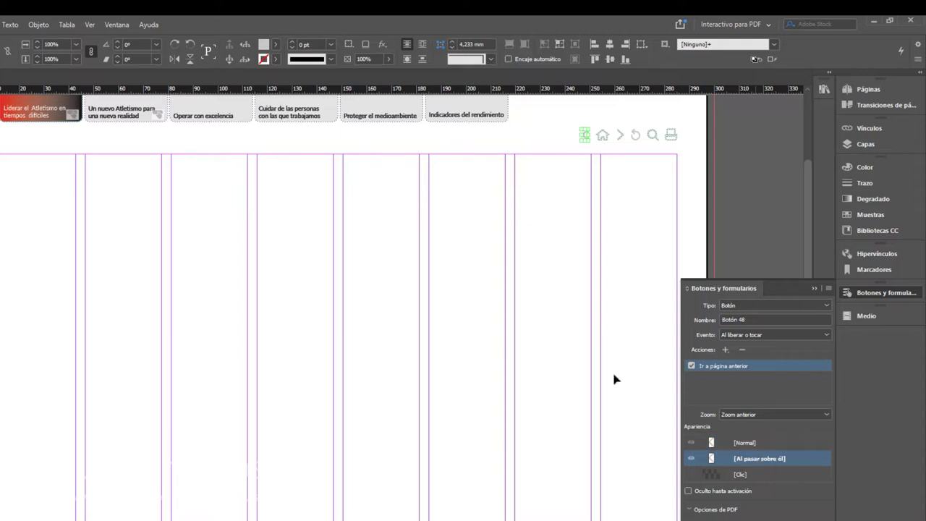
pyautogui.click(366, 59)
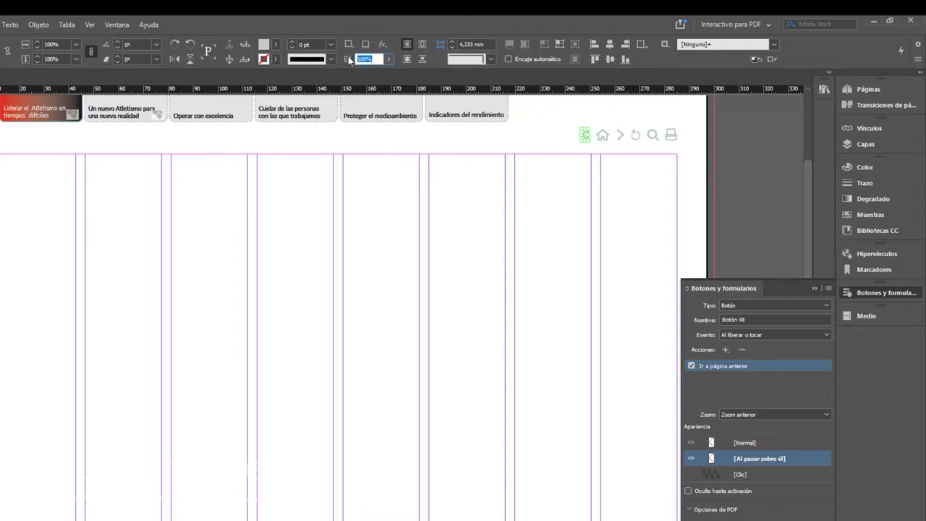
pyautogui.write('50')
pyautogui.press('Return')
pyautogui.click(744, 444)
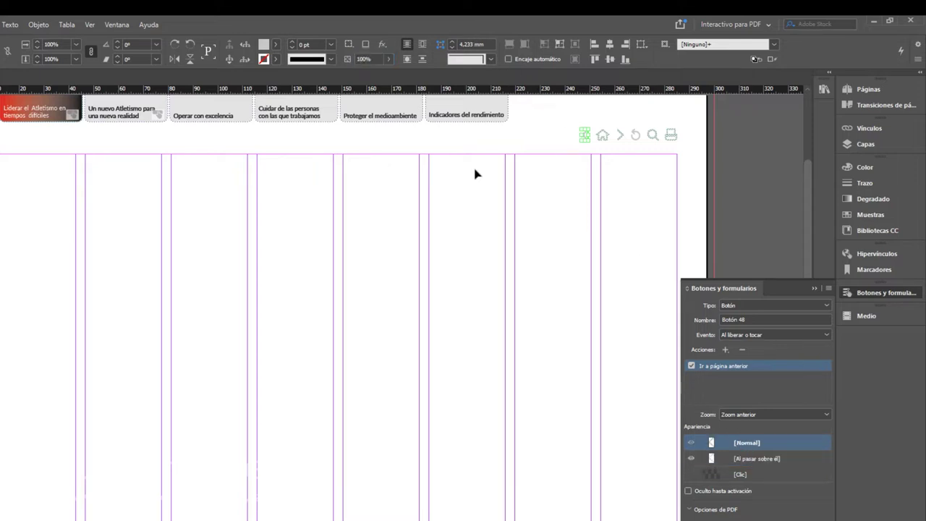
# Add a rollover appearance at 50% opacity to the home button, and return it to the Normal appearance.
pyautogui.click(603, 135)
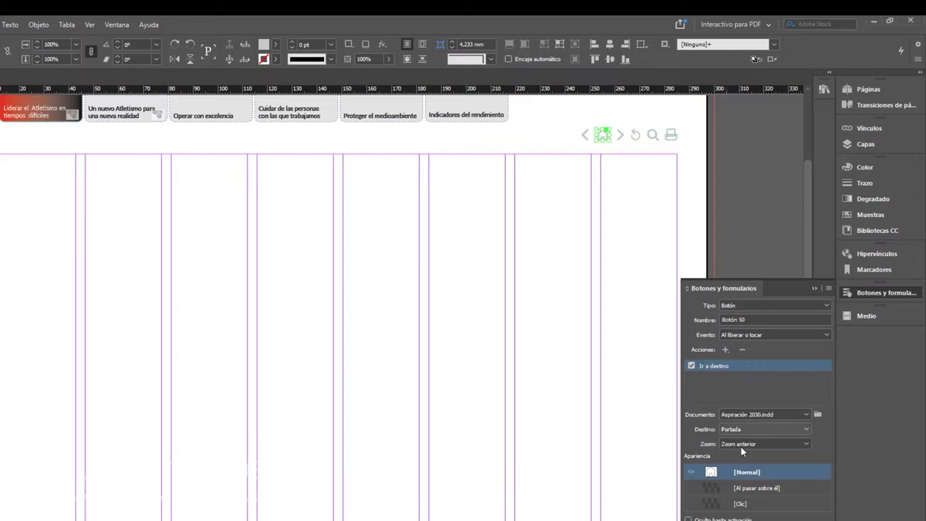
pyautogui.click(750, 488)
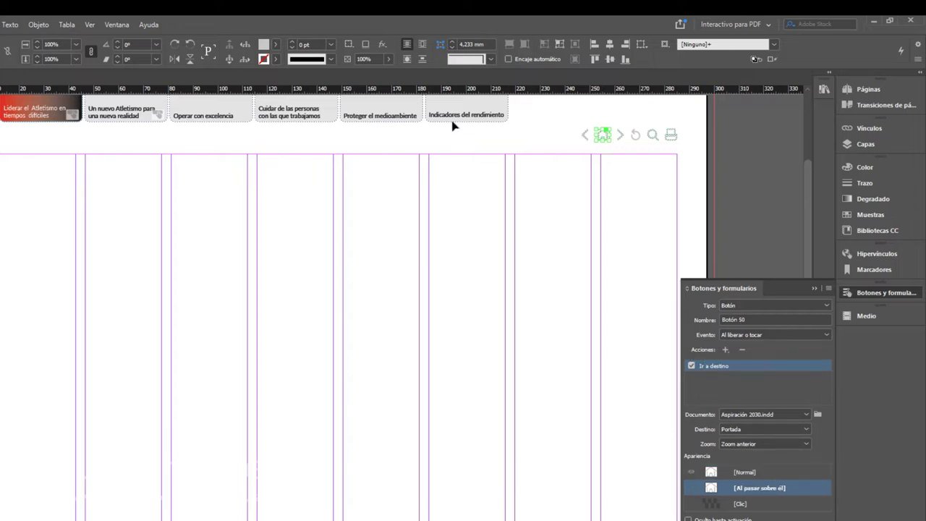
pyautogui.doubleClick(367, 58)
pyautogui.write('50')
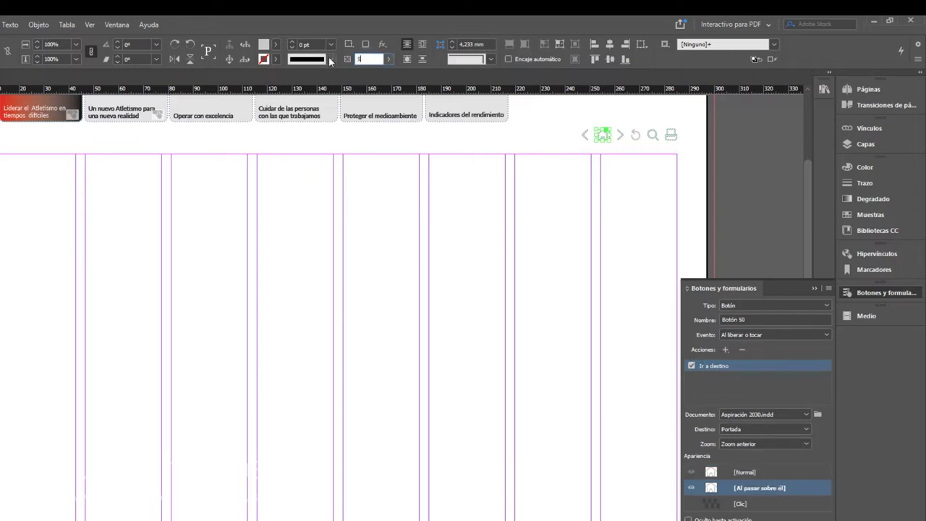
pyautogui.press('Return')
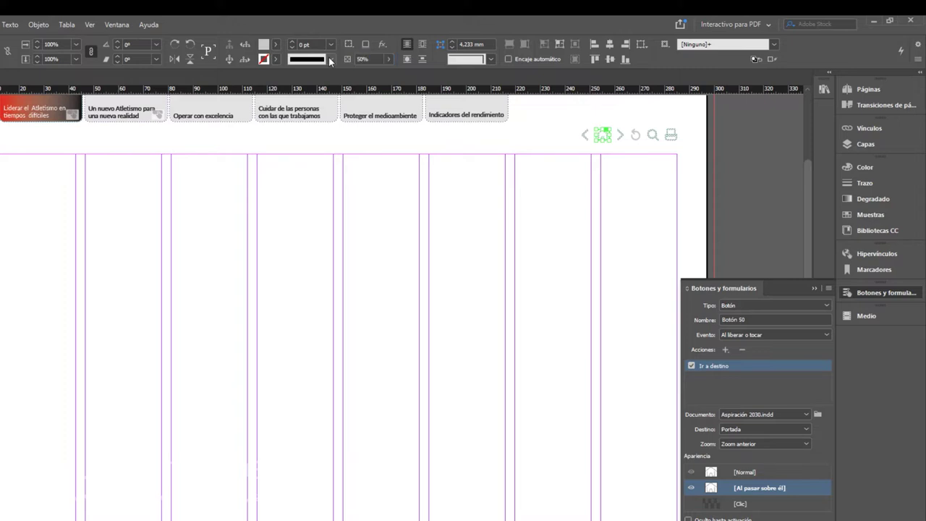
pyautogui.click(746, 472)
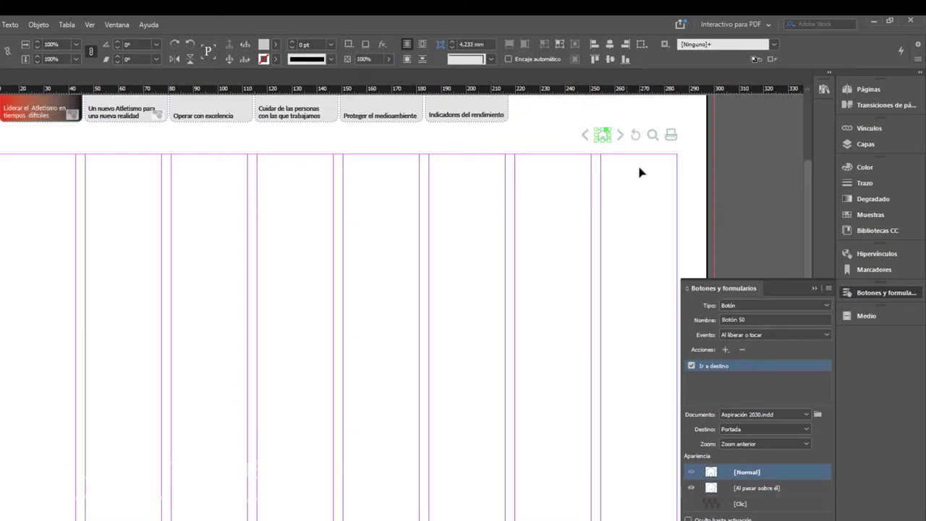
# Add a rollover appearance at 50% opacity to the forward arrow button, and return it to the Normal appearance.
pyautogui.click(620, 135)
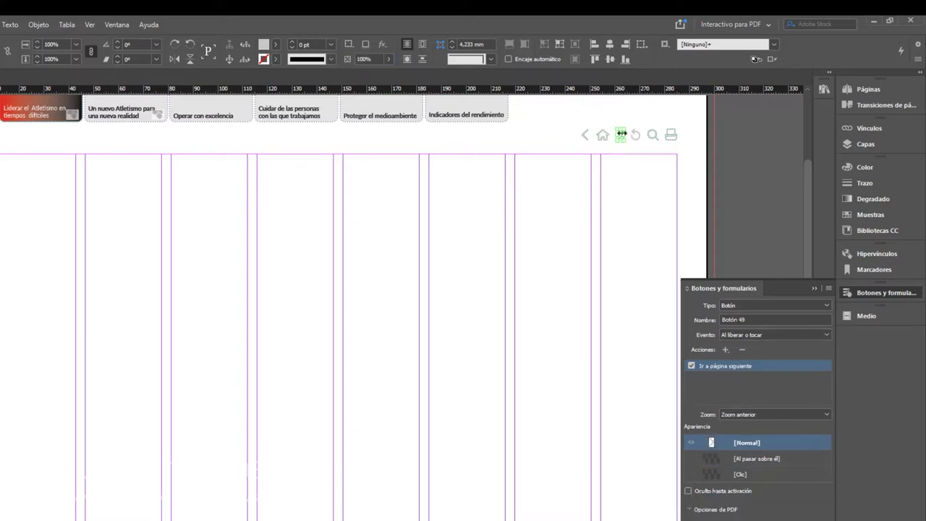
pyautogui.click(746, 460)
pyautogui.click(362, 58)
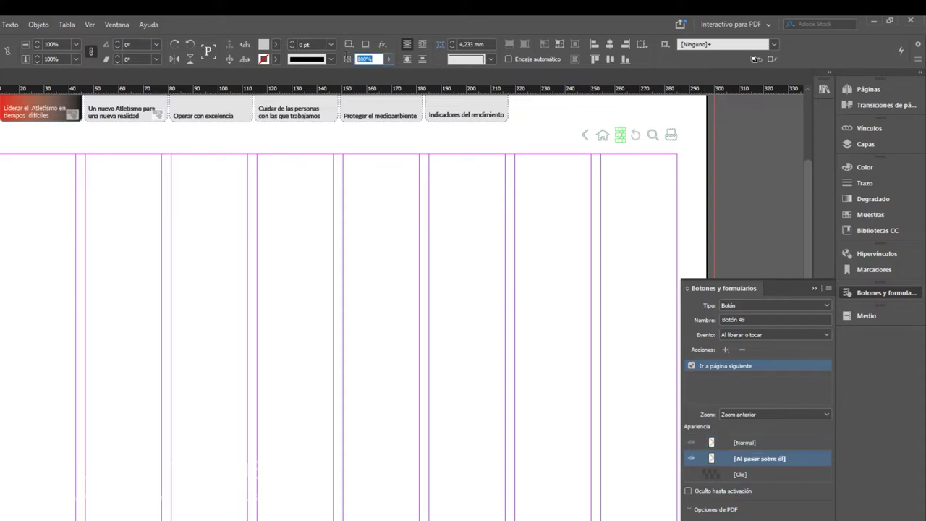
pyautogui.write('50')
pyautogui.press('Return')
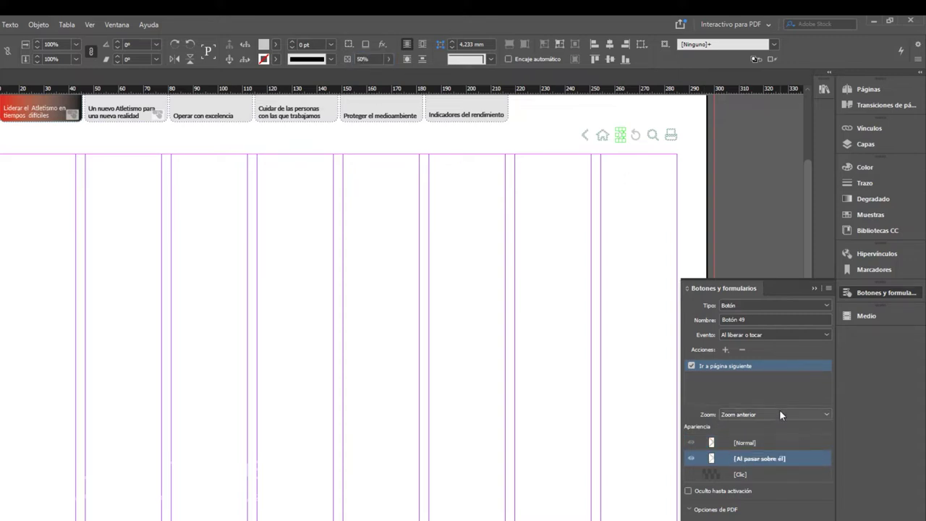
pyautogui.click(770, 442)
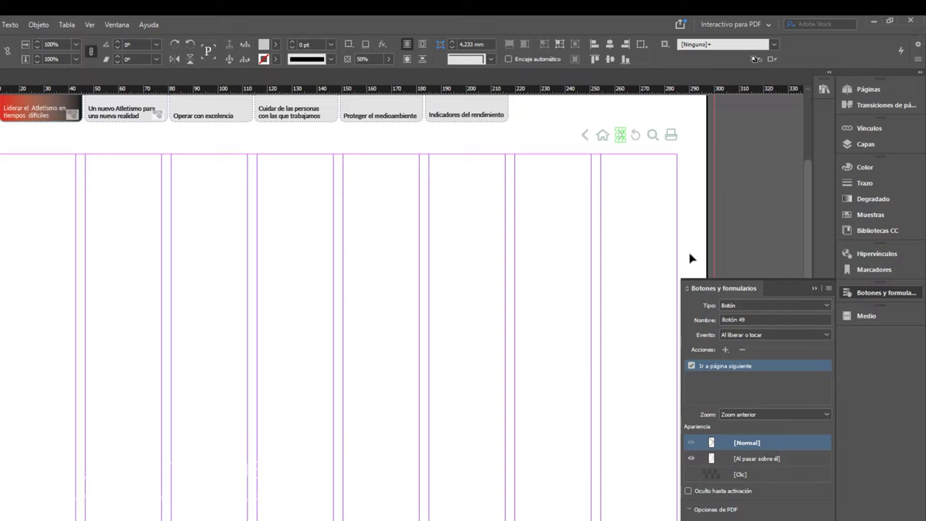
# Add a rollover appearance at 50% opacity to the circular return arrow button, and return it to the Normal appearance.
pyautogui.click(636, 135)
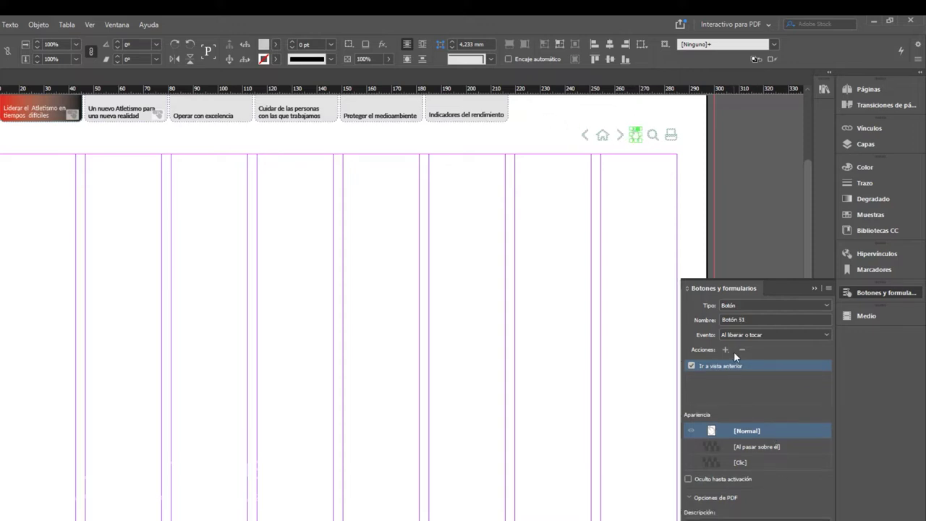
pyautogui.click(749, 448)
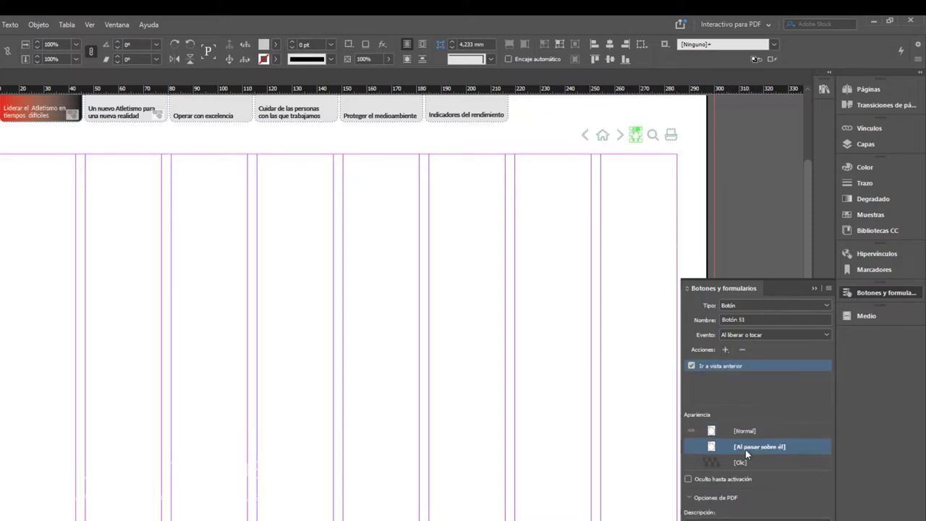
pyautogui.write('50')
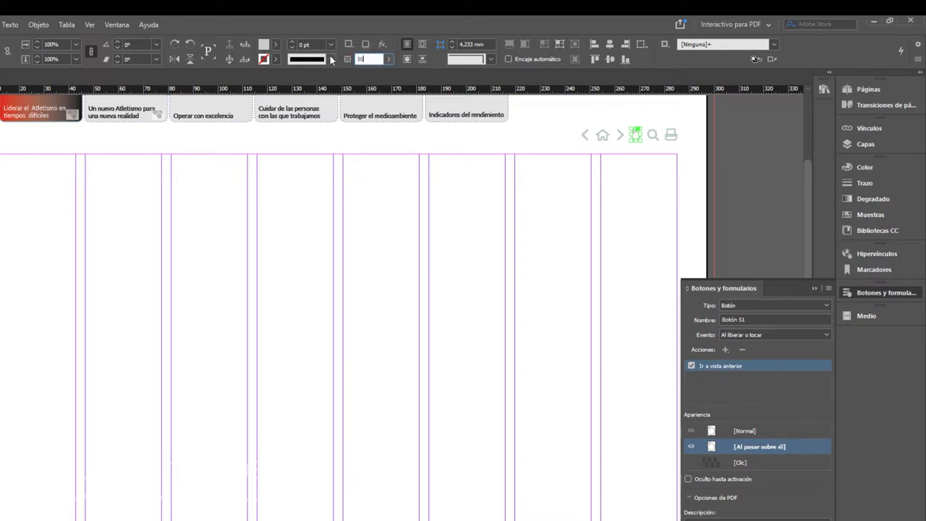
pyautogui.press('Return')
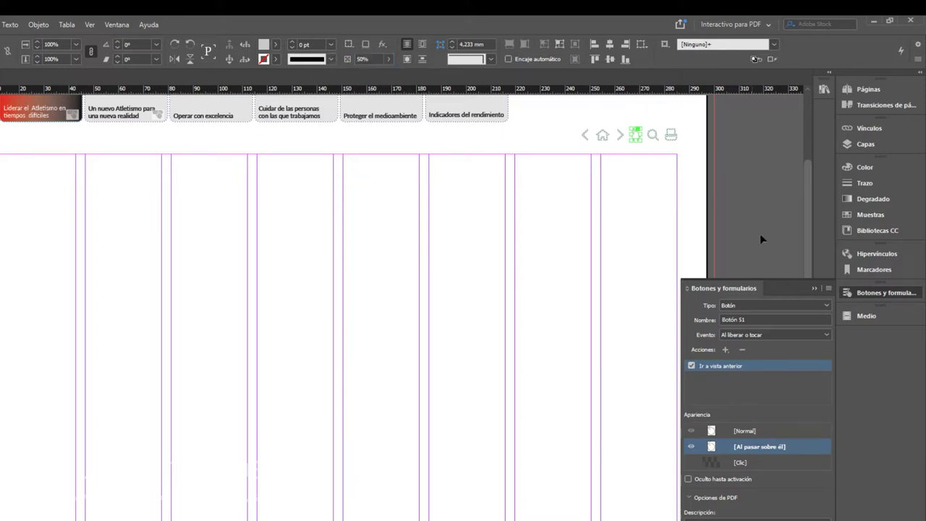
pyautogui.click(760, 434)
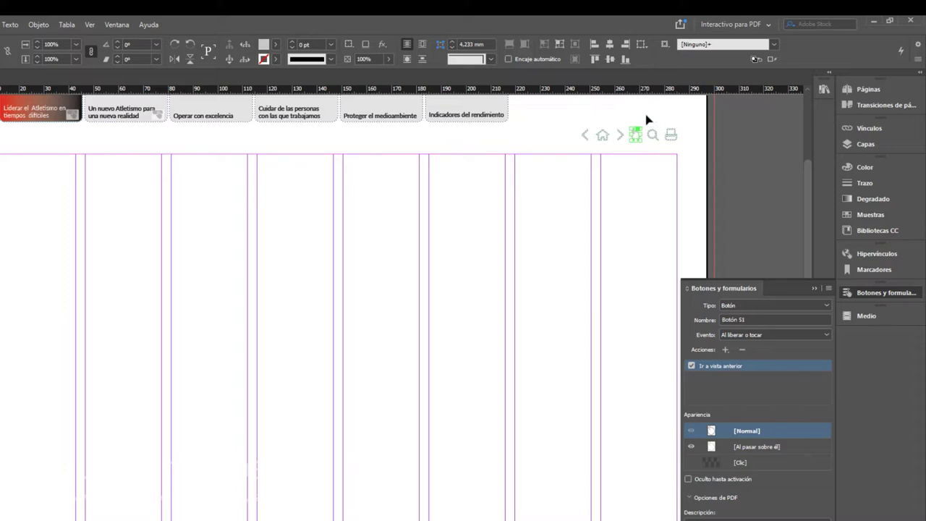
# Add a rollover appearance at 50% opacity to the magnifier button, and return it to the Normal appearance.
pyautogui.click(654, 138)
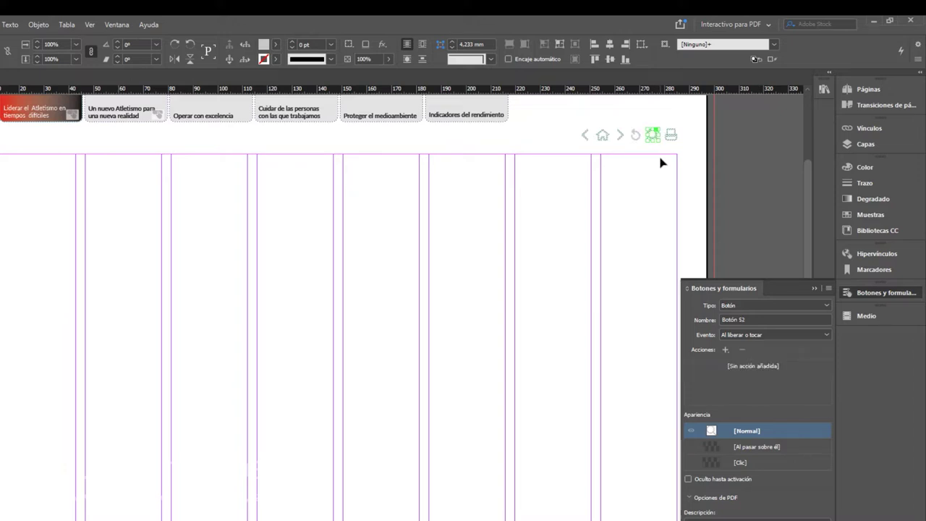
pyautogui.click(763, 446)
pyautogui.doubleClick(375, 58)
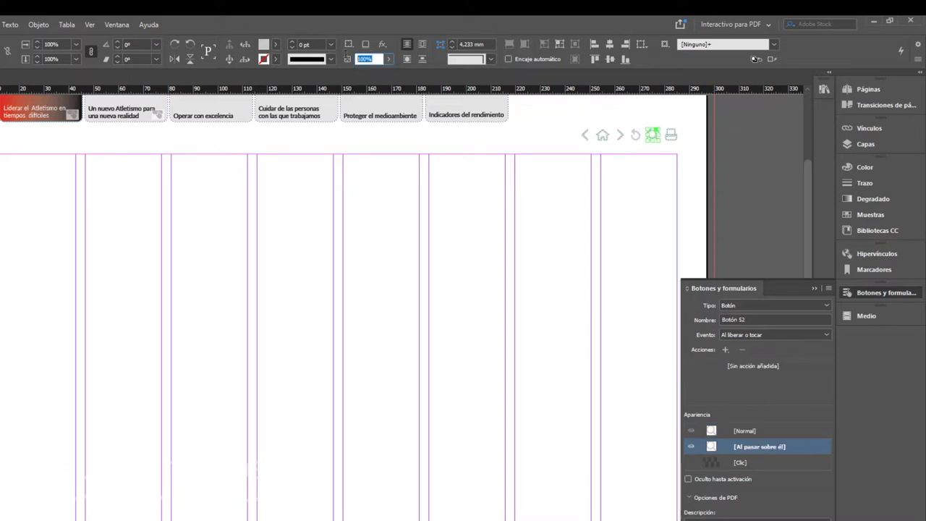
pyautogui.write('50')
pyautogui.press('Return')
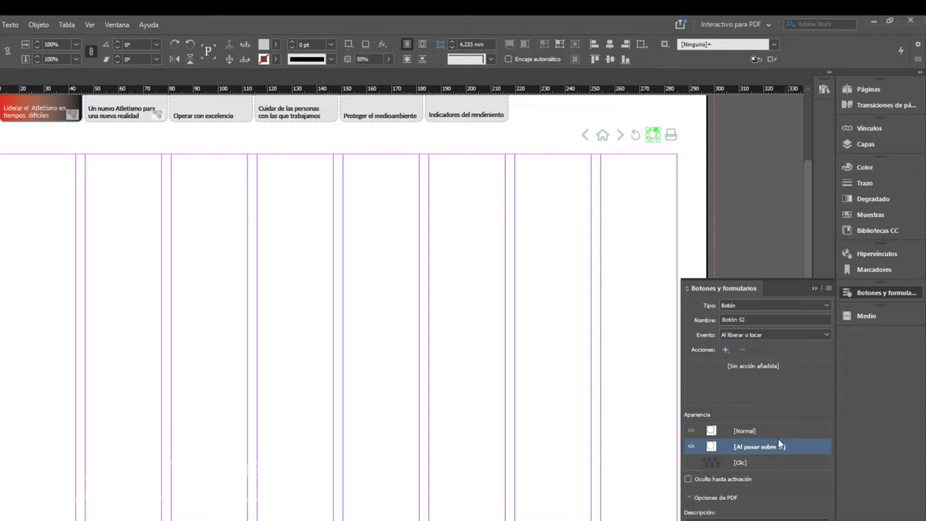
pyautogui.click(769, 432)
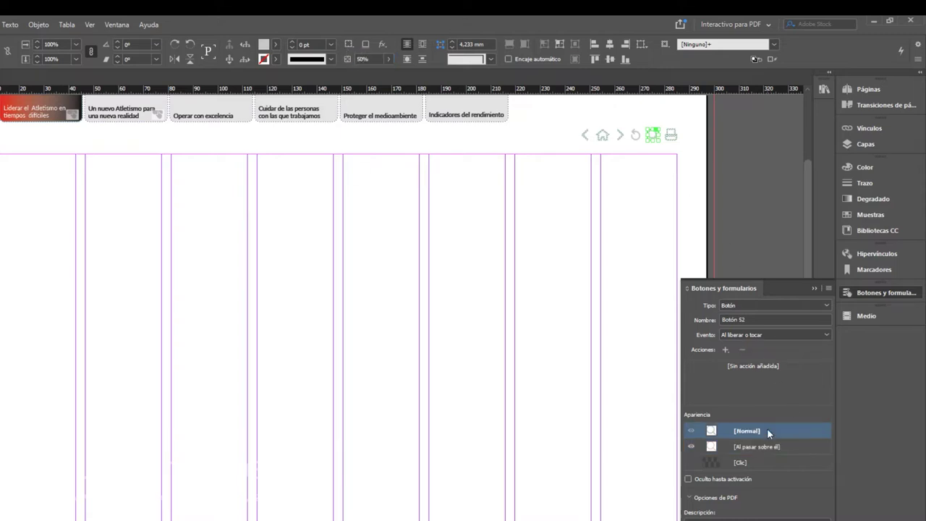
# Add a rollover appearance at 50% opacity to the printer button, and return it to the Normal appearance.
pyautogui.click(671, 135)
pyautogui.click(730, 183)
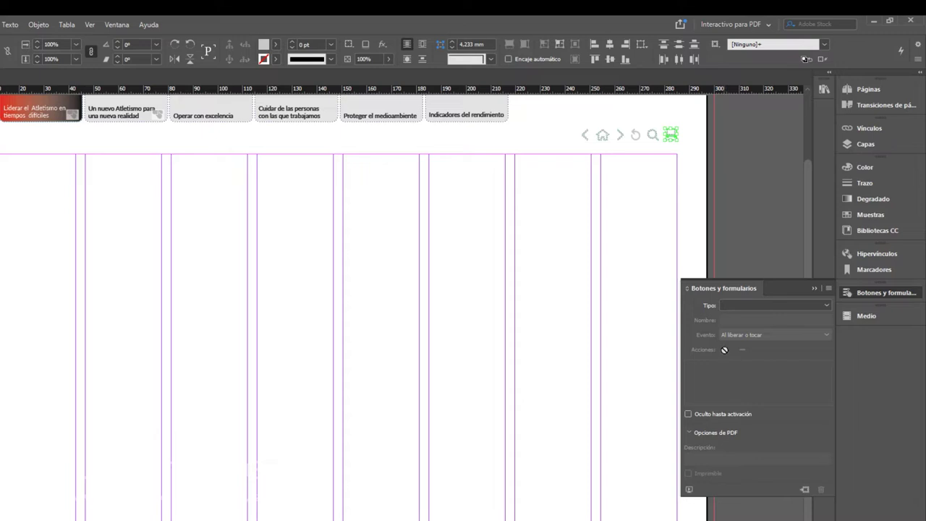
pyautogui.click(653, 266)
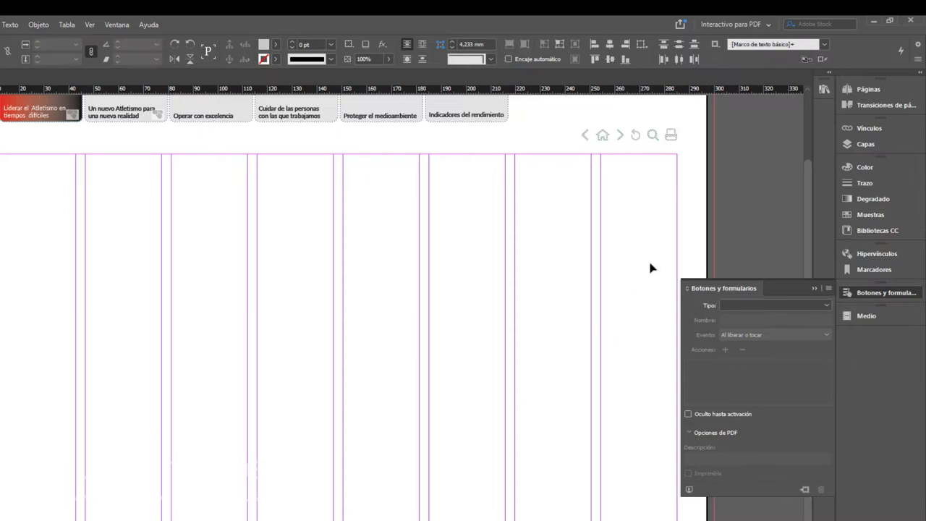
pyautogui.click(671, 134)
pyautogui.click(671, 134)
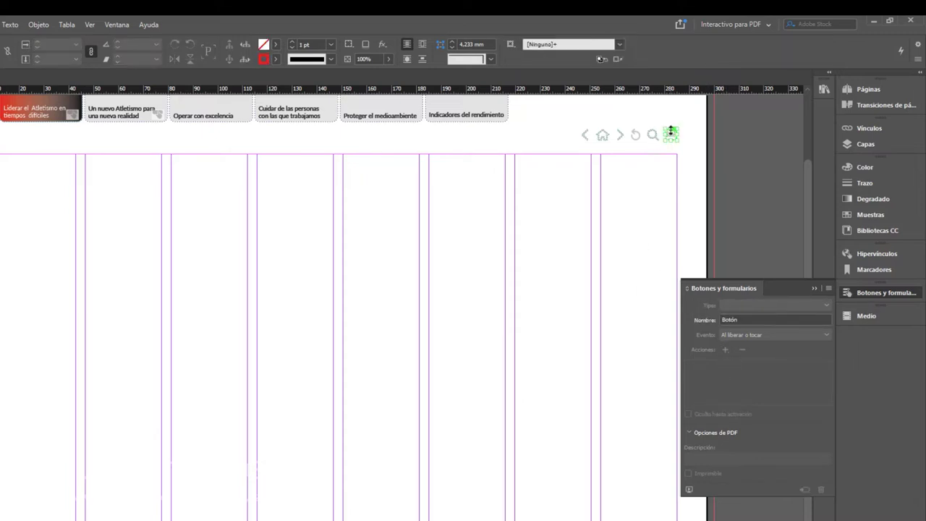
pyautogui.click(733, 446)
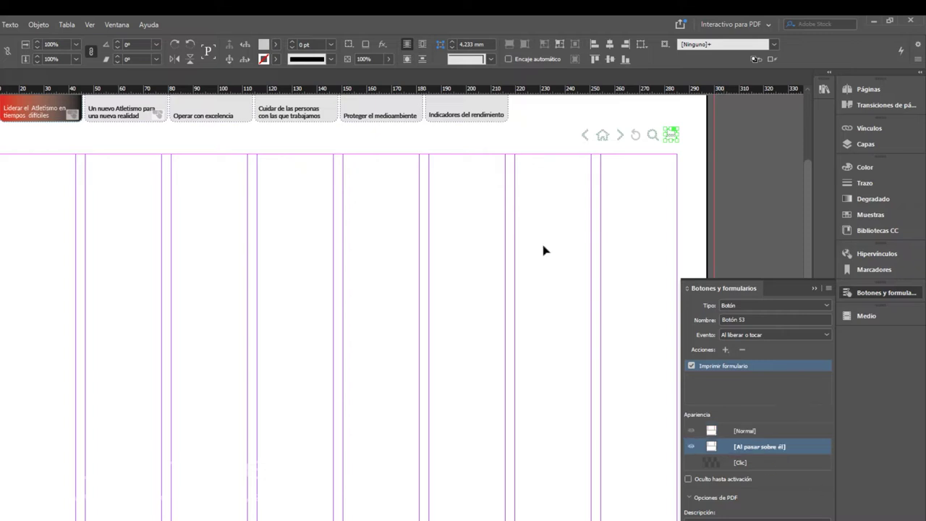
pyautogui.click(376, 59)
pyautogui.write('5')
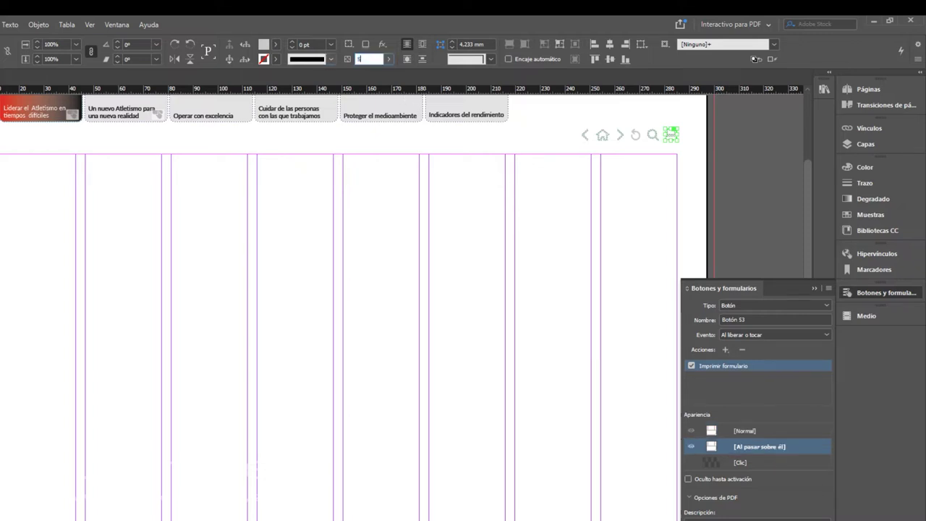
pyautogui.write('0')
pyautogui.press('Return')
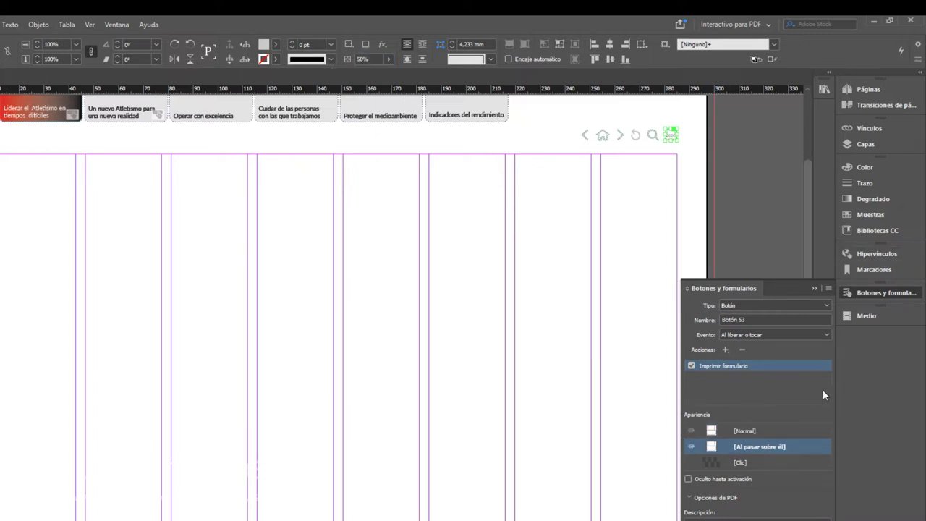
pyautogui.click(758, 430)
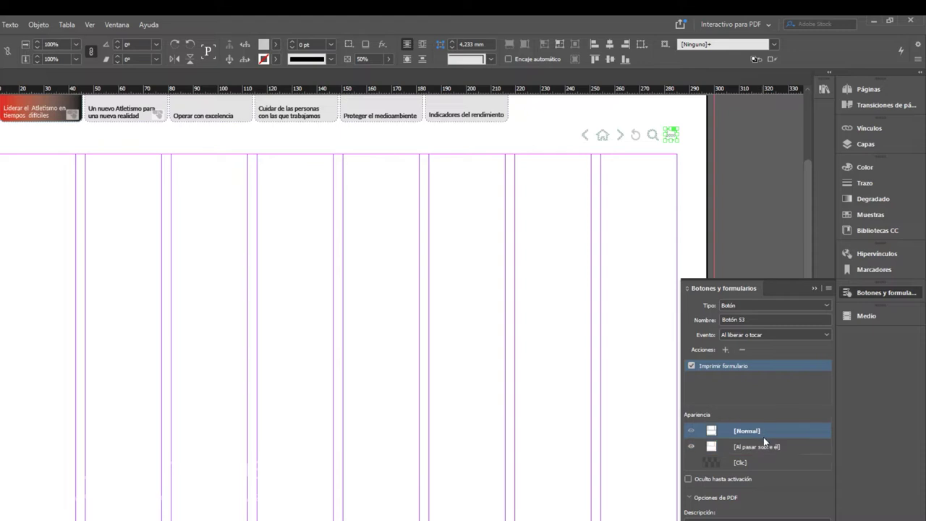
# Copy all six navigation icon buttons on the A-Overview parent page.
pyautogui.click(694, 150)
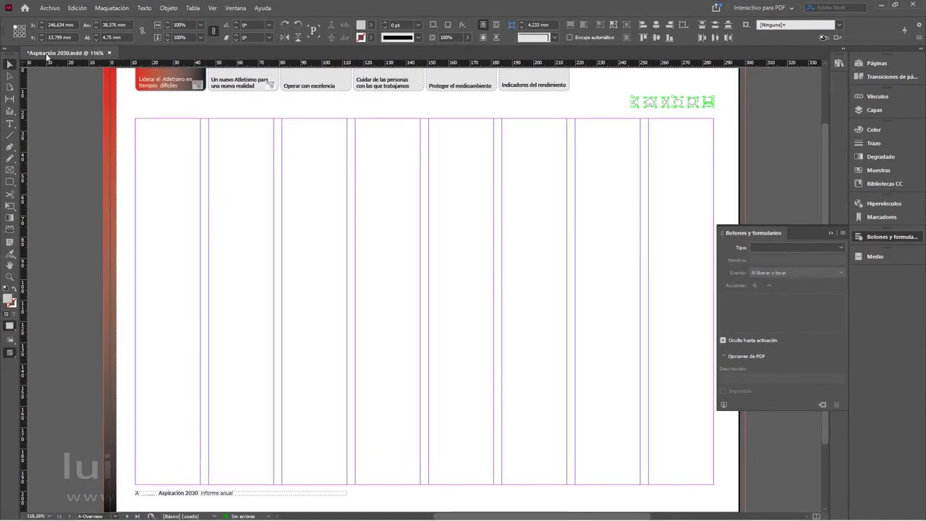
pyautogui.click(74, 9)
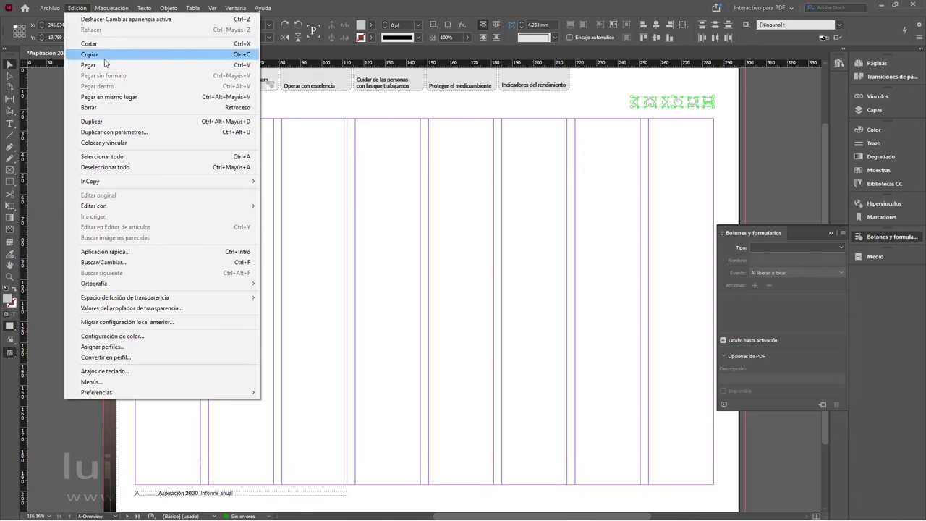
pyautogui.click(105, 57)
# On the B-Página principal parent page, replace the old navigation icons with the copied buttons, pasted in place.
pyautogui.click(886, 63)
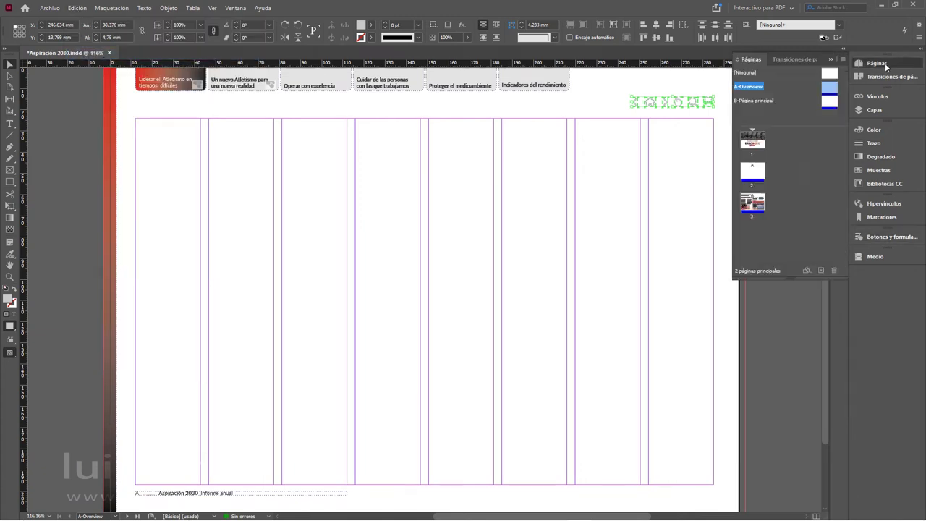
pyautogui.doubleClick(829, 102)
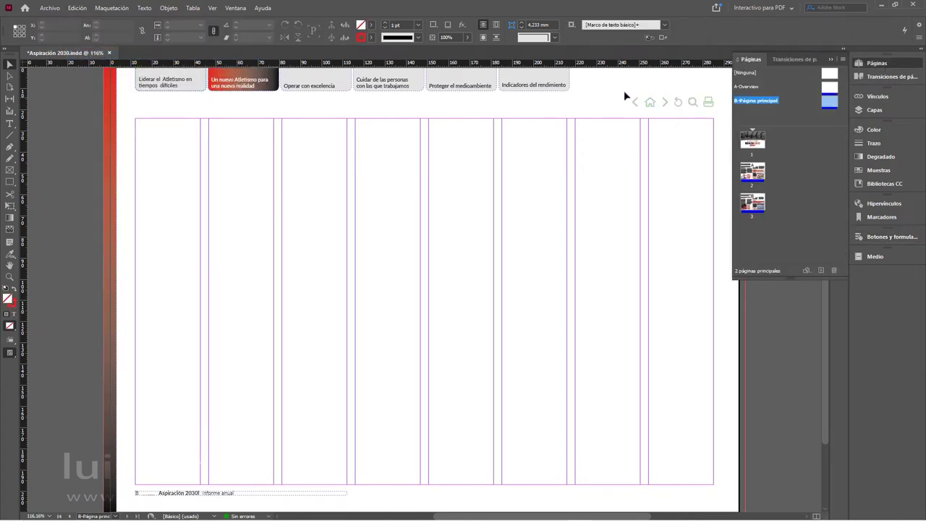
pyautogui.moveTo(624, 90); pyautogui.dragTo(711, 108)
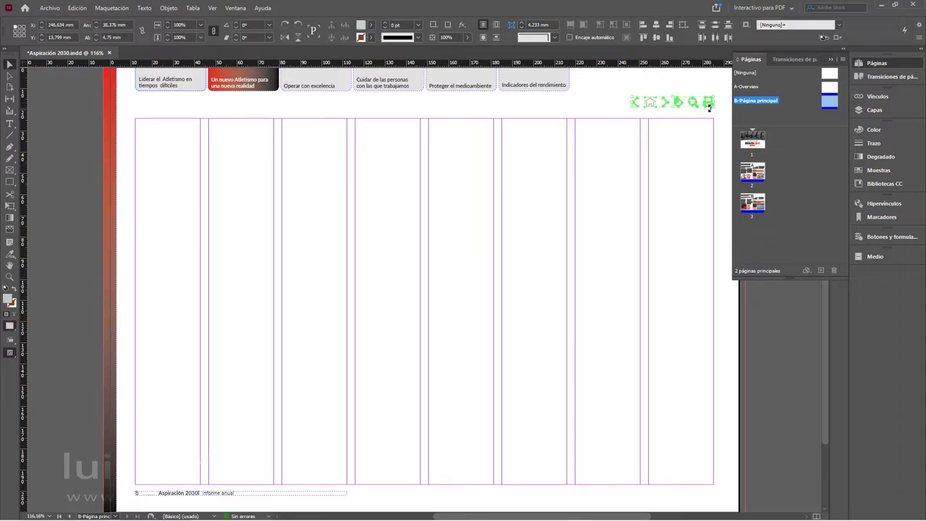
pyautogui.press('Delete')
pyautogui.click(76, 8)
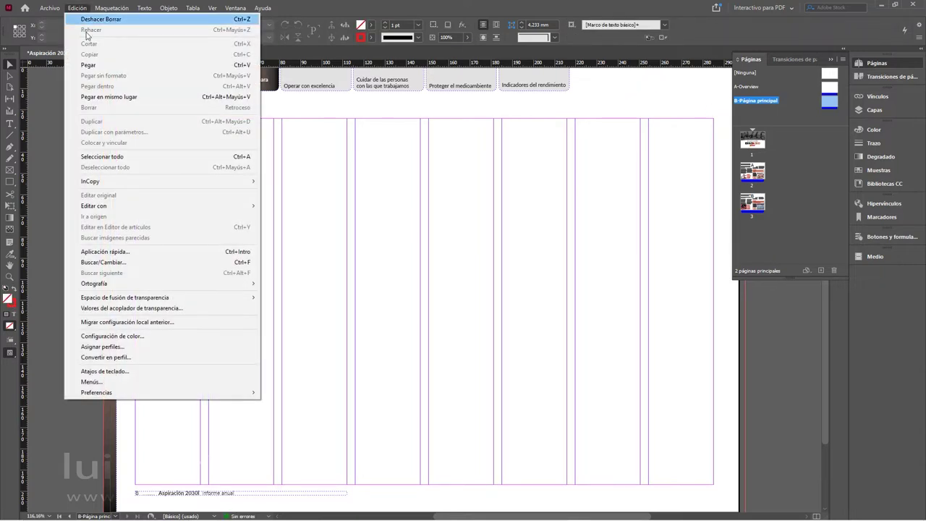
pyautogui.click(121, 101)
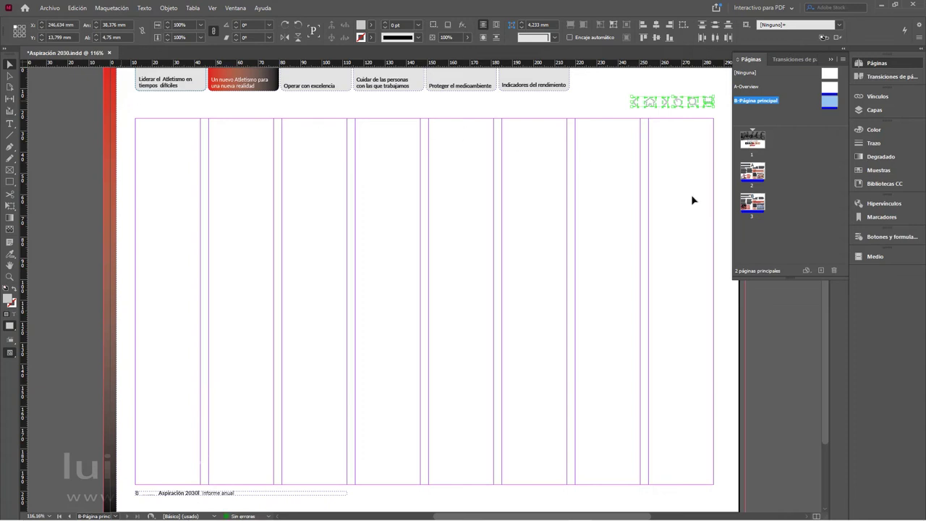
# Check the action and appearance states of the pasted back arrow button.
pyautogui.click(618, 100)
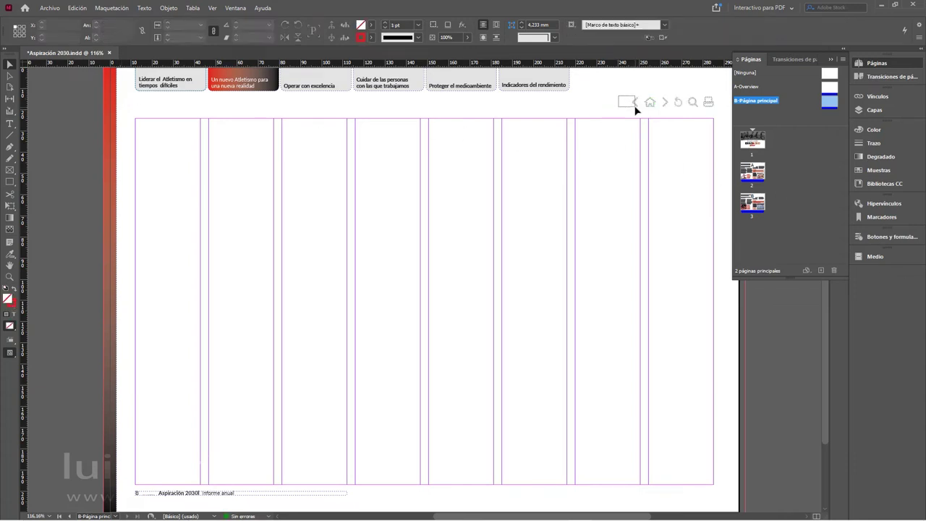
pyautogui.moveTo(636, 109); pyautogui.dragTo(637, 110)
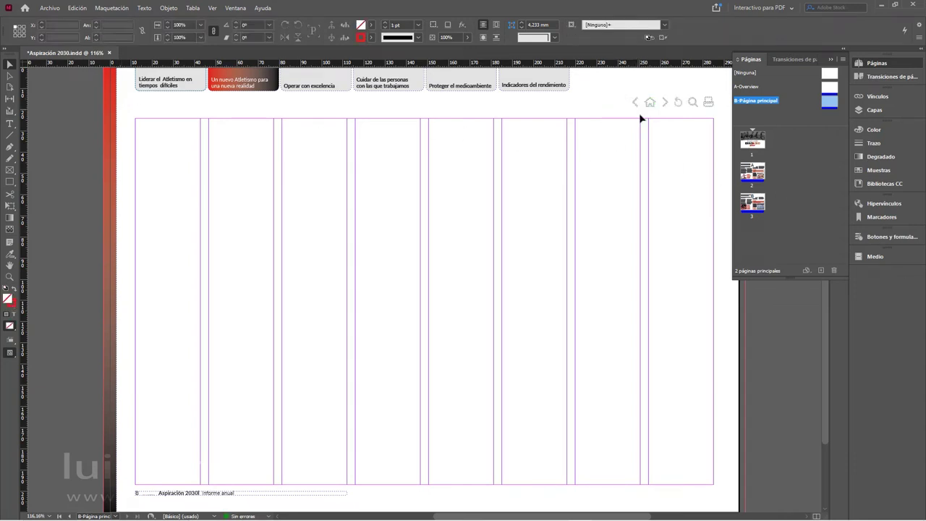
pyautogui.click(886, 238)
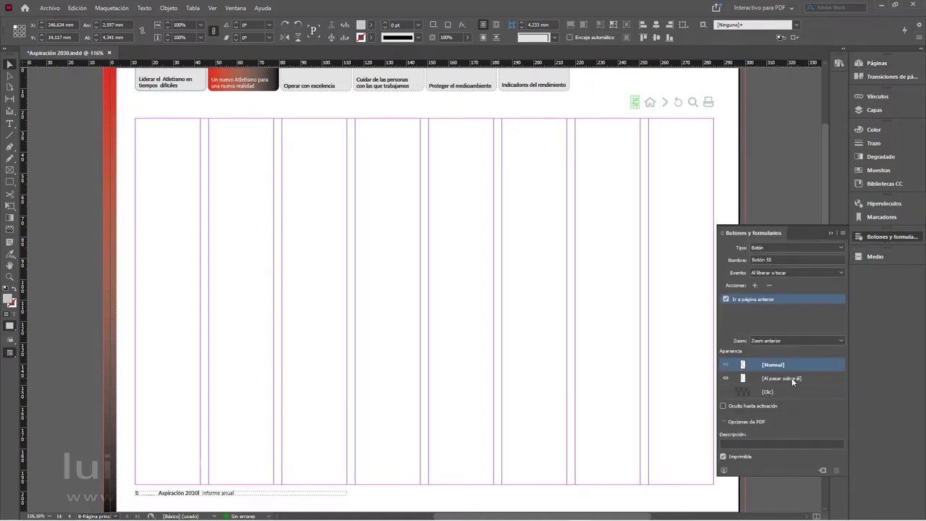
# Make the "Liderar el Atletismo en tiempos difíciles" tab a button with an "Ir a destino" action targeting the Liderar destination.
pyautogui.click(178, 85)
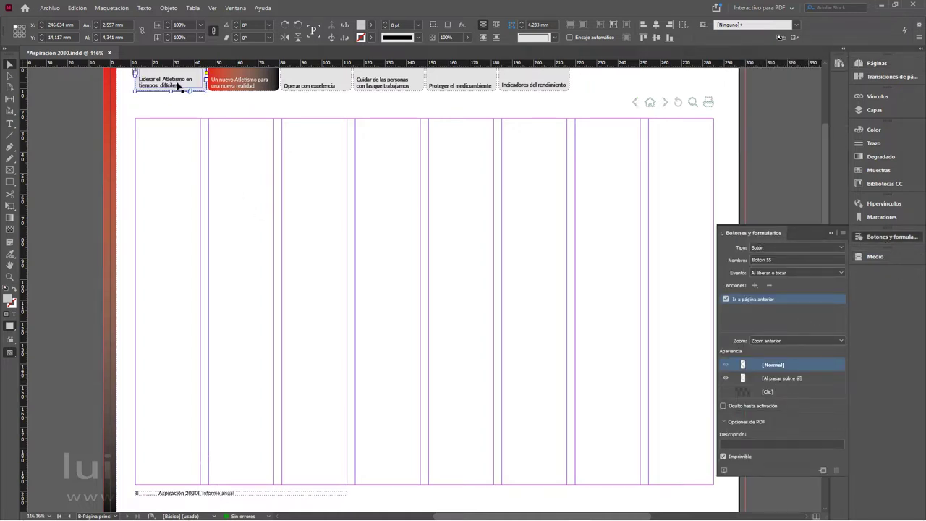
pyautogui.doubleClick(178, 86)
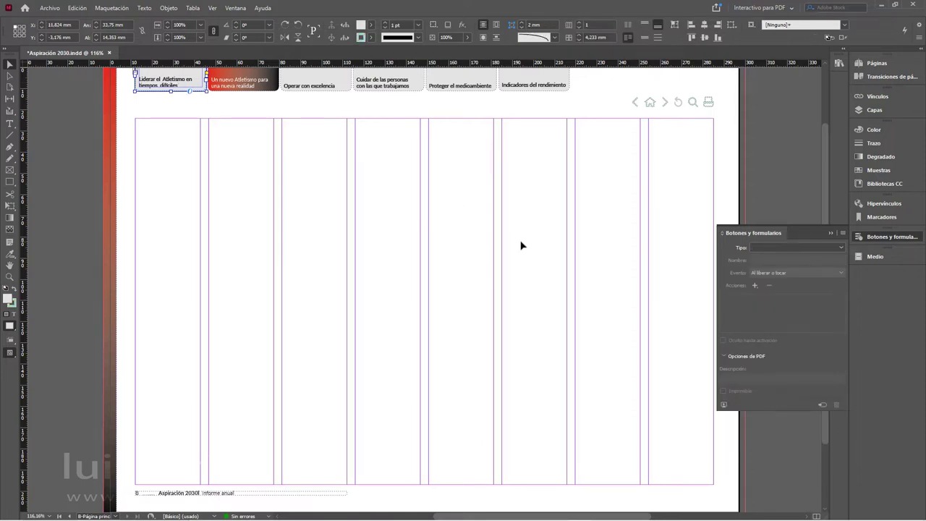
pyautogui.click(755, 286)
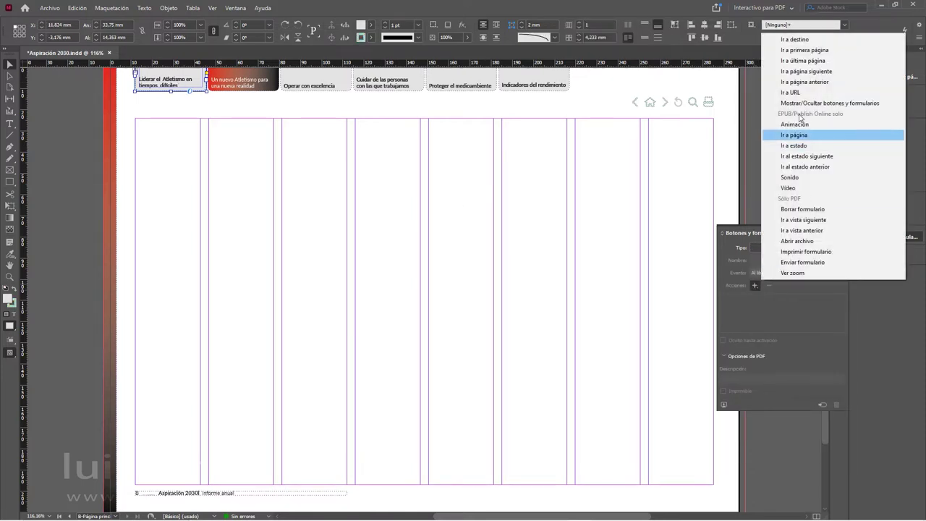
pyautogui.click(798, 40)
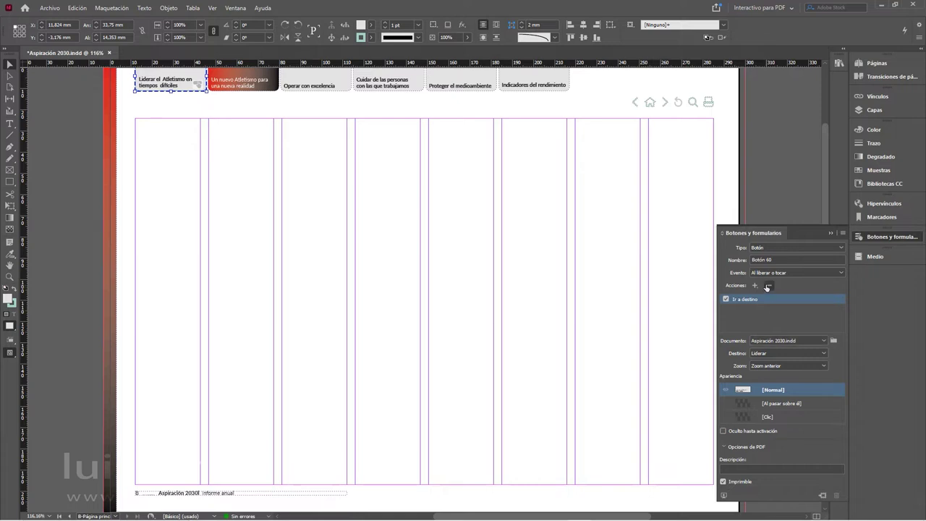
pyautogui.click(770, 285)
pyautogui.click(468, 278)
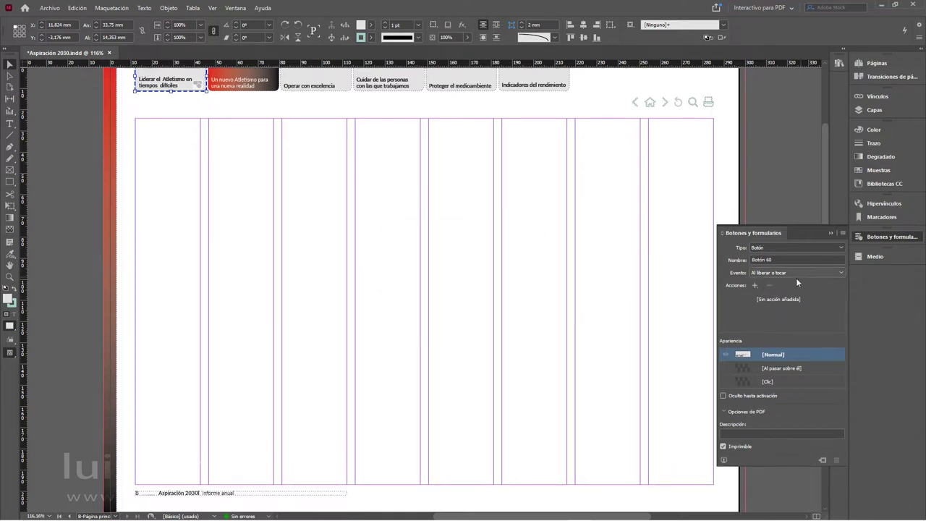
pyautogui.click(755, 286)
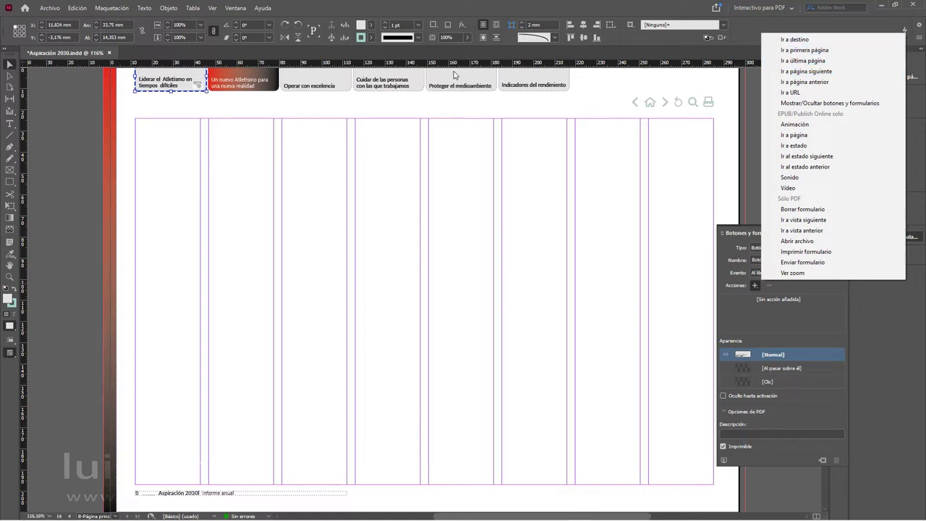
pyautogui.click(804, 42)
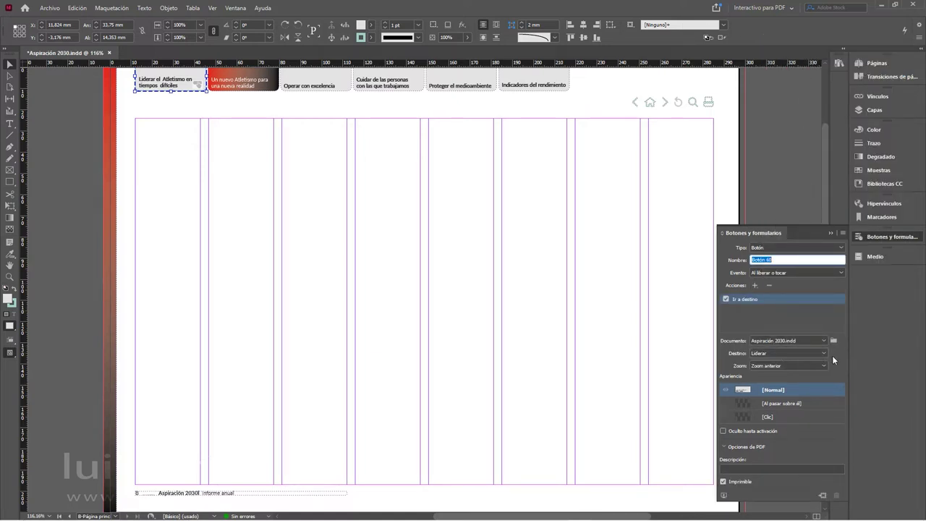
# Add a rollover appearance at 50% opacity to the "Liderar el Atletismo en tiempos difíciles" tab button.
pyautogui.click(786, 405)
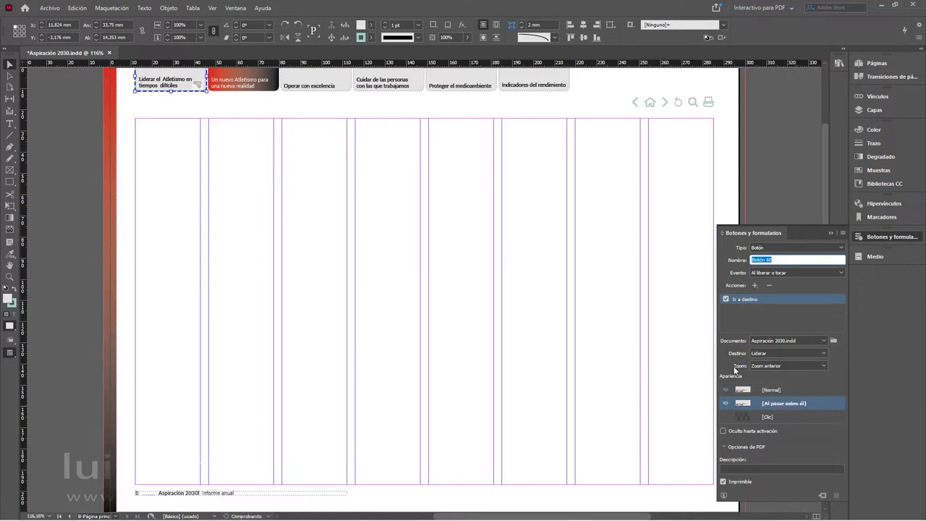
pyautogui.click(448, 37)
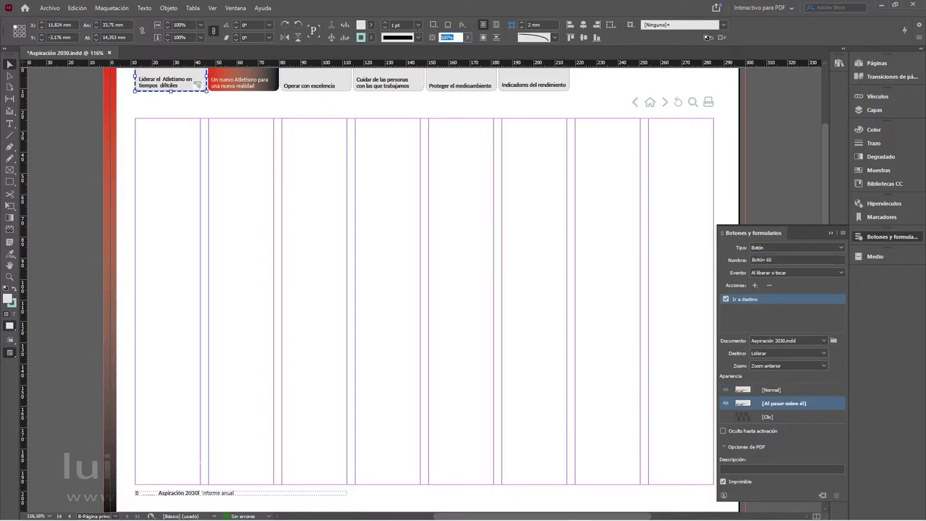
pyautogui.write('8')
pyautogui.press('Return')
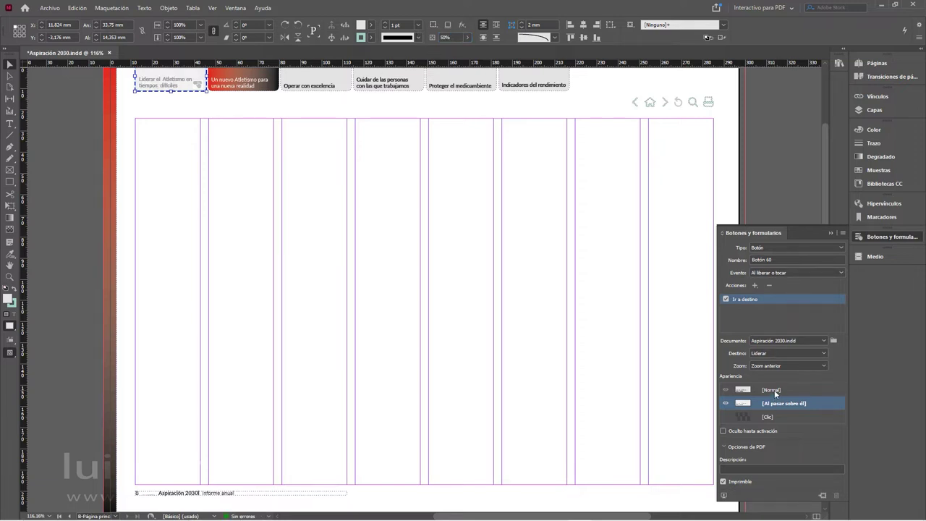
# Make the "Un nuevo Atletismo para una nueva realidad" tab a button with an "Ir a destino" action targeting the Nuevo destination.
pyautogui.click(259, 89)
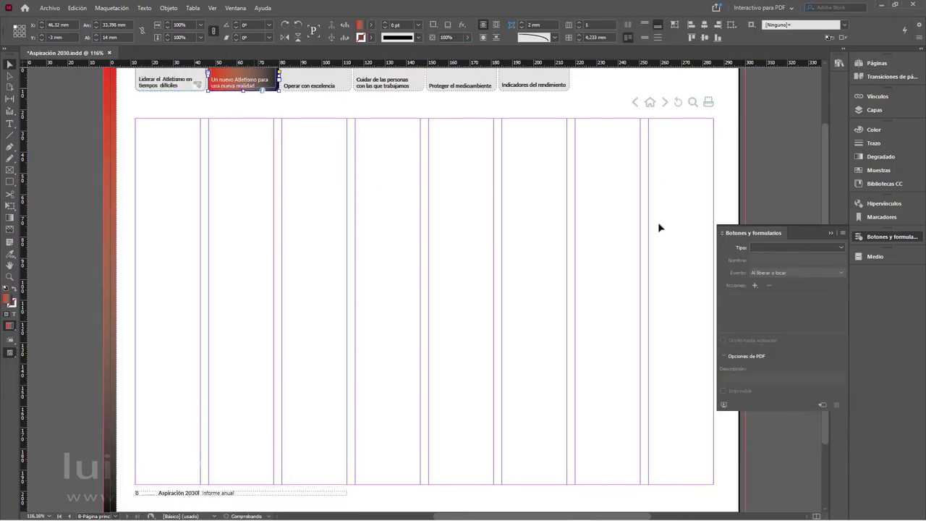
pyautogui.click(754, 287)
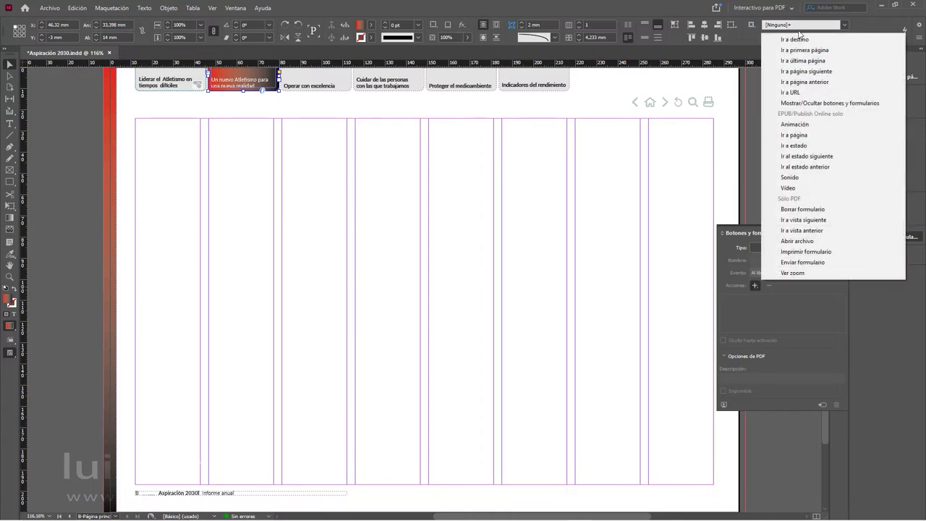
pyautogui.click(798, 35)
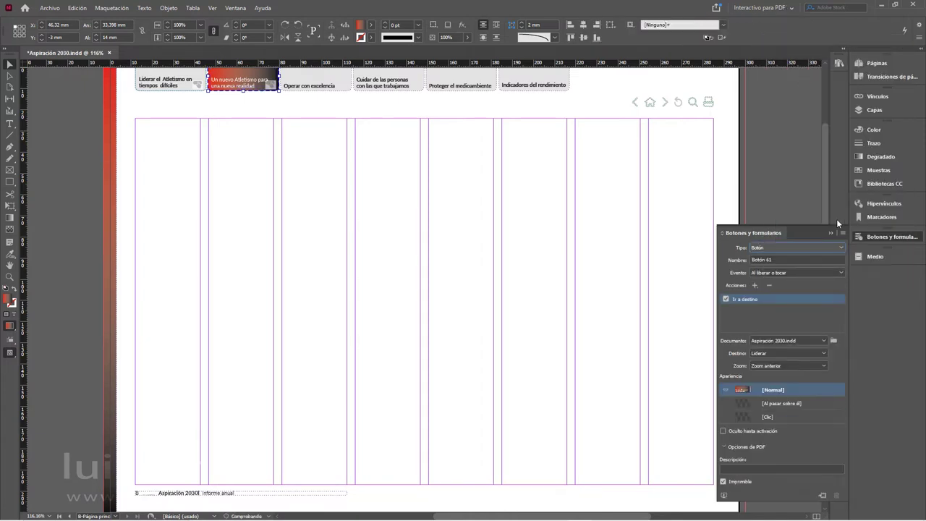
pyautogui.click(769, 351)
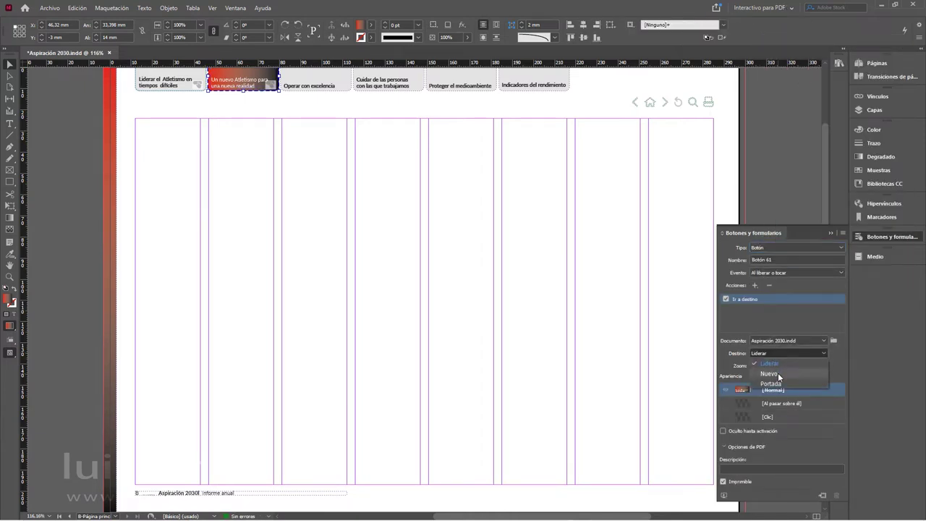
pyautogui.click(788, 369)
# Add a rollover appearance at 50% opacity to the "Un nuevo Atletismo para una nueva realidad" tab button.
pyautogui.click(769, 407)
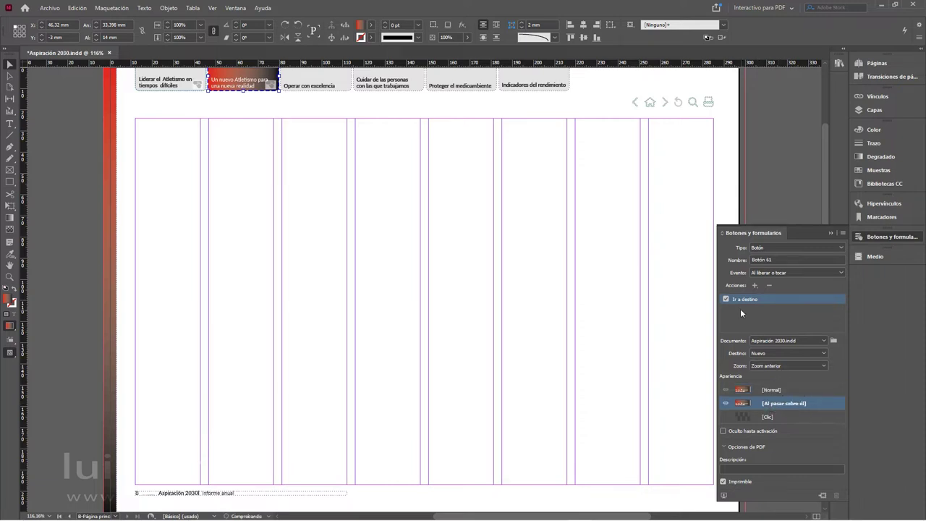
pyautogui.click(447, 37)
pyautogui.press('Return')
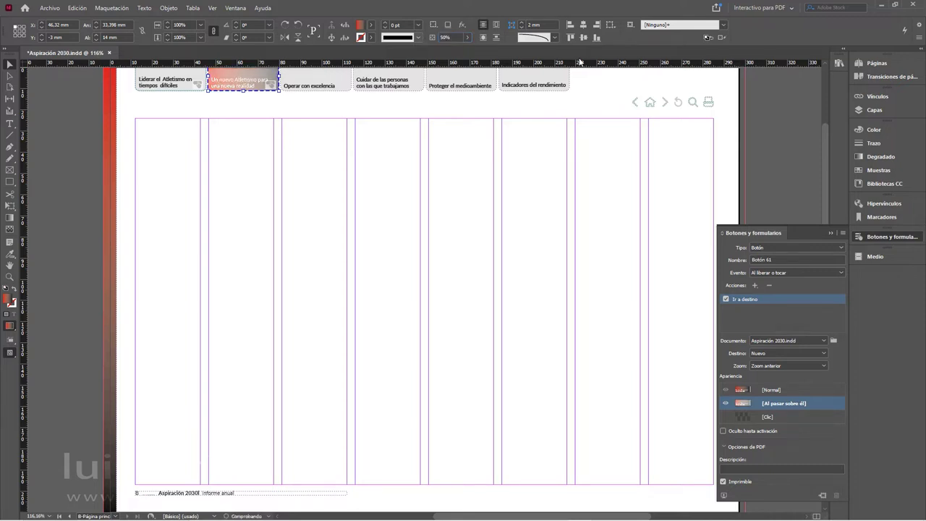
pyautogui.click(786, 389)
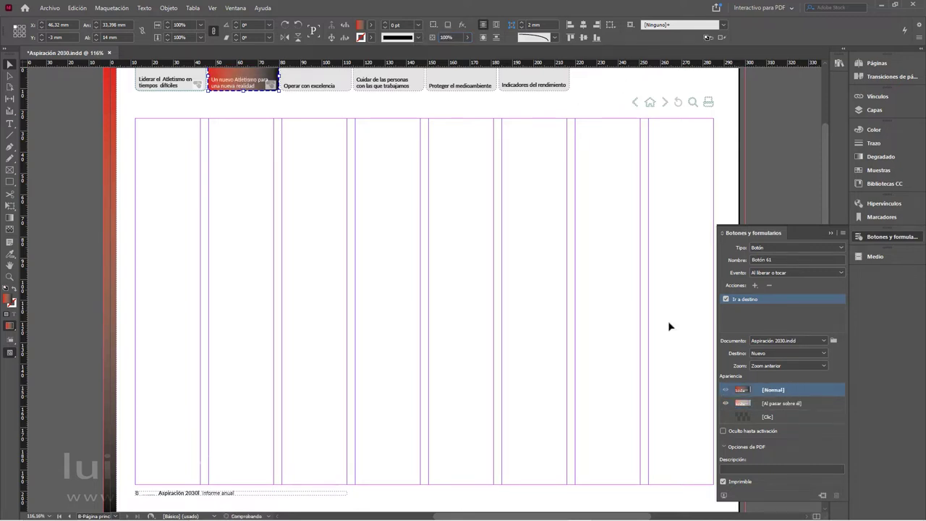
# On page 2, make "Leer el estudio de caso" a button with an "Ir a URL" action and a rollover appearance at 50% opacity.
pyautogui.click(876, 65)
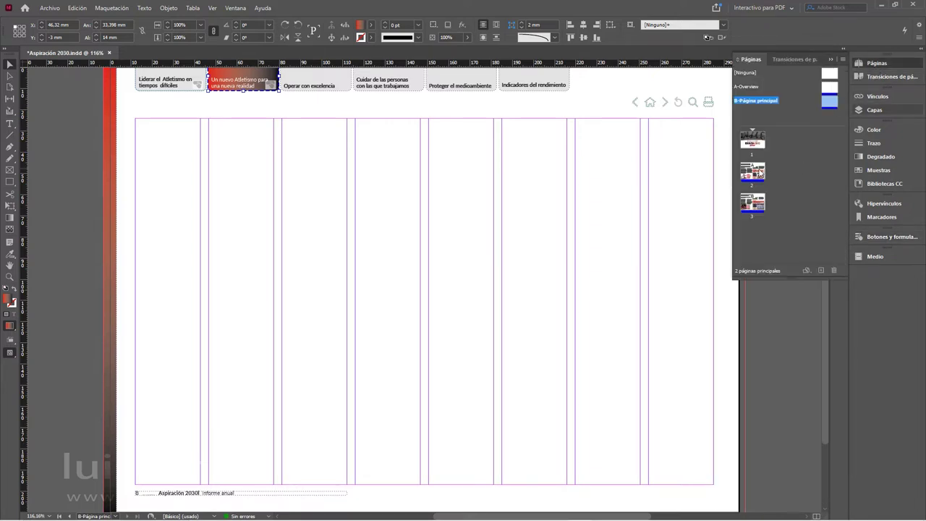
pyautogui.doubleClick(752, 171)
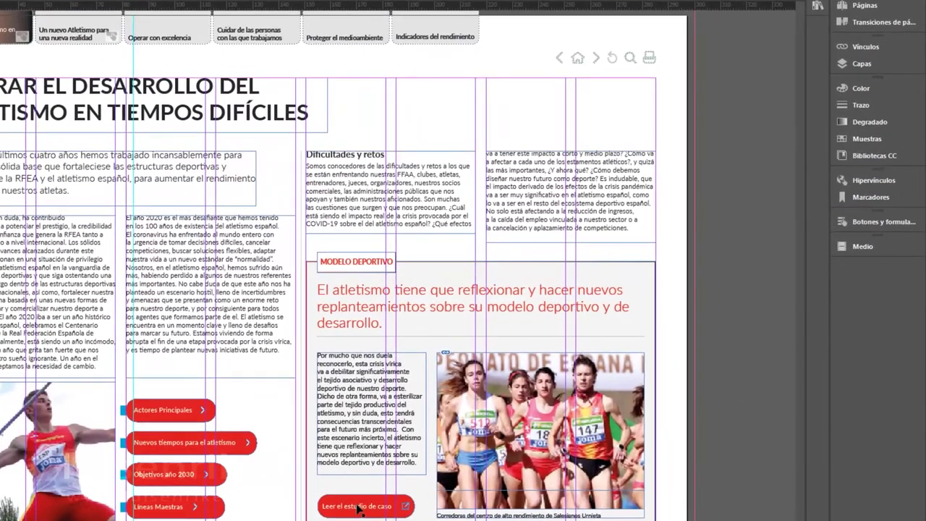
pyautogui.click(353, 509)
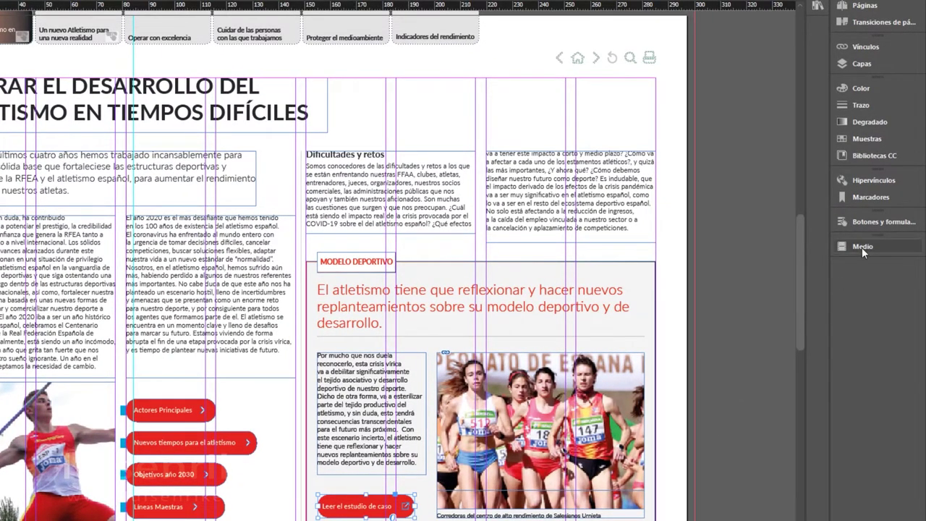
pyautogui.click(875, 222)
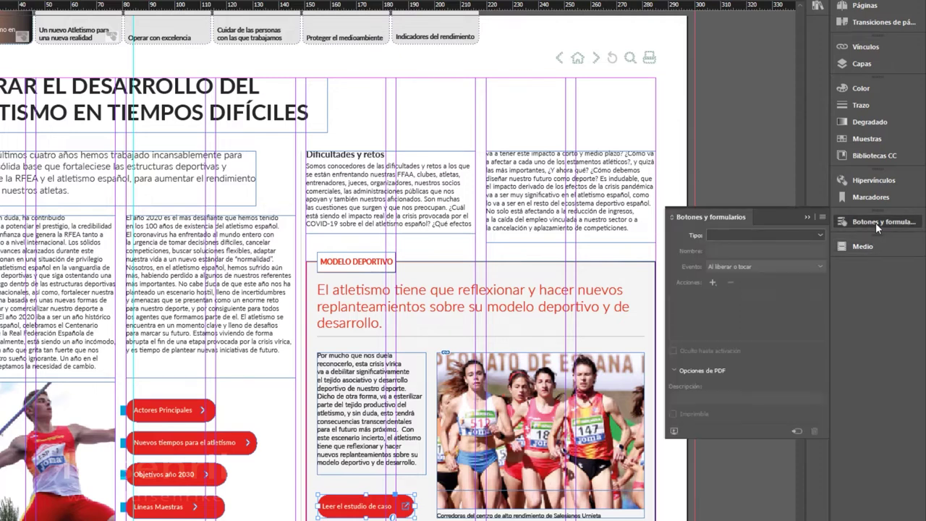
pyautogui.click(713, 282)
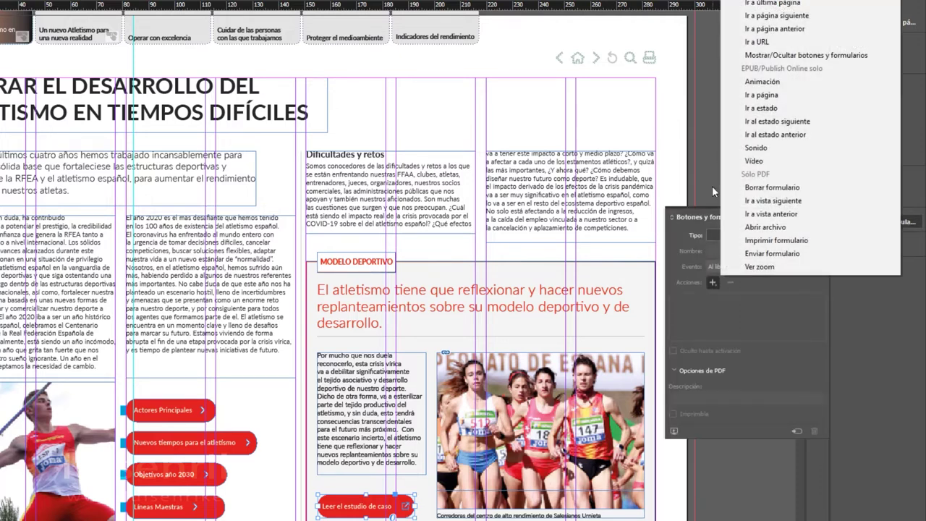
pyautogui.click(764, 44)
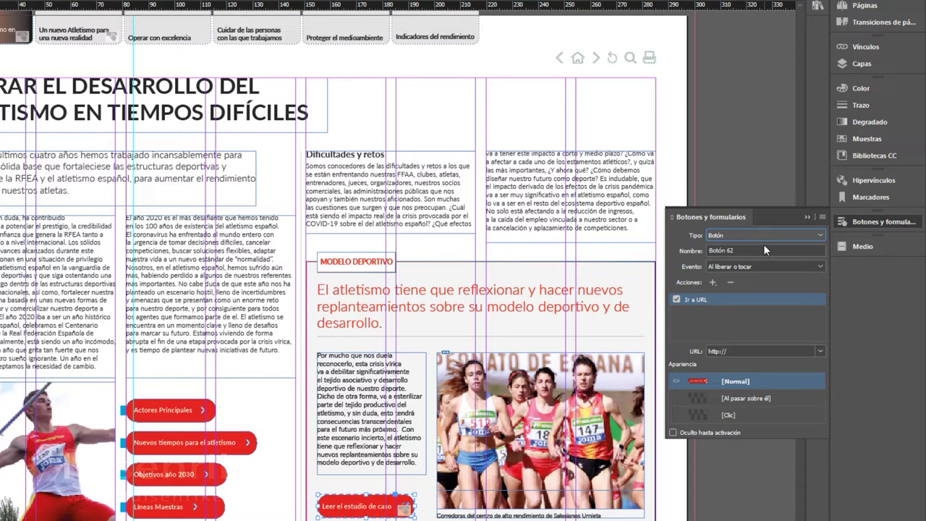
pyautogui.click(739, 354)
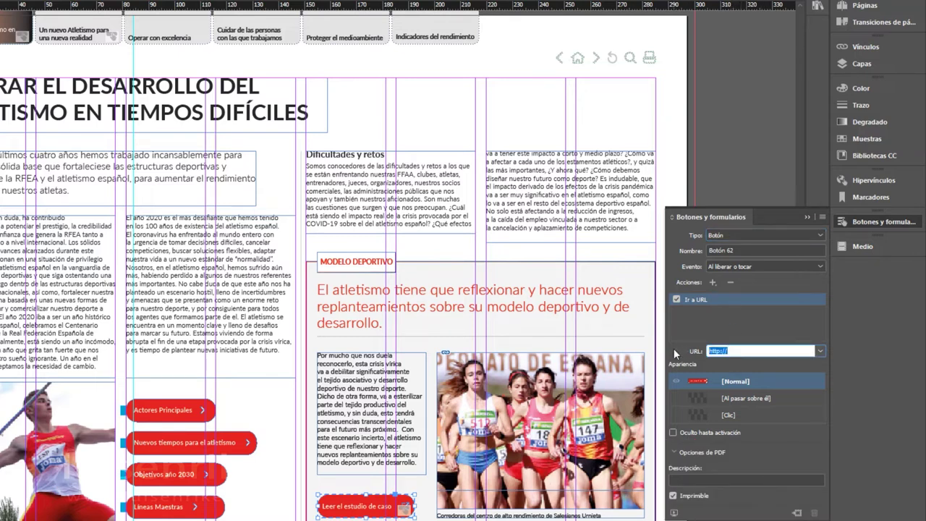
pyautogui.write('https://www.rfea.es/')
pyautogui.click(750, 397)
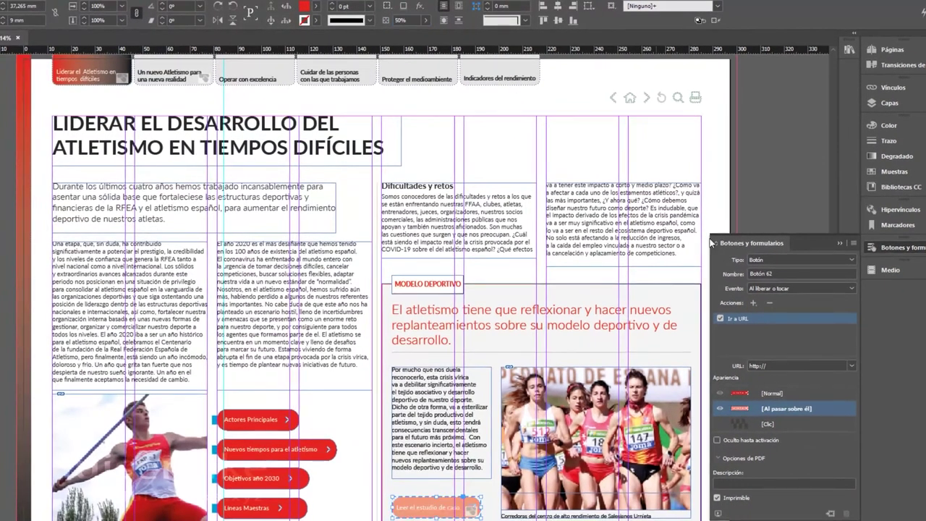
pyautogui.click(776, 393)
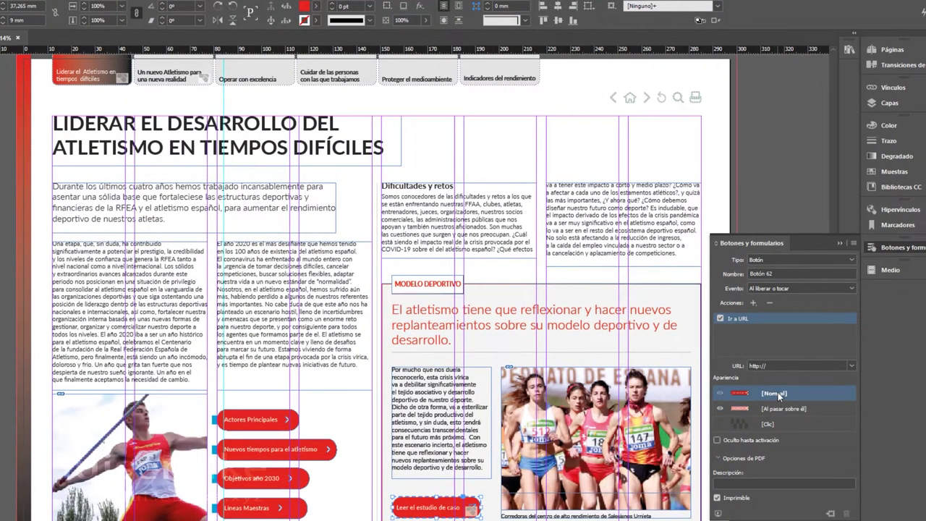
# Convert the red "Actores Principales" shape to a button with a rollover appearance at 50% opacity.
pyautogui.click(273, 425)
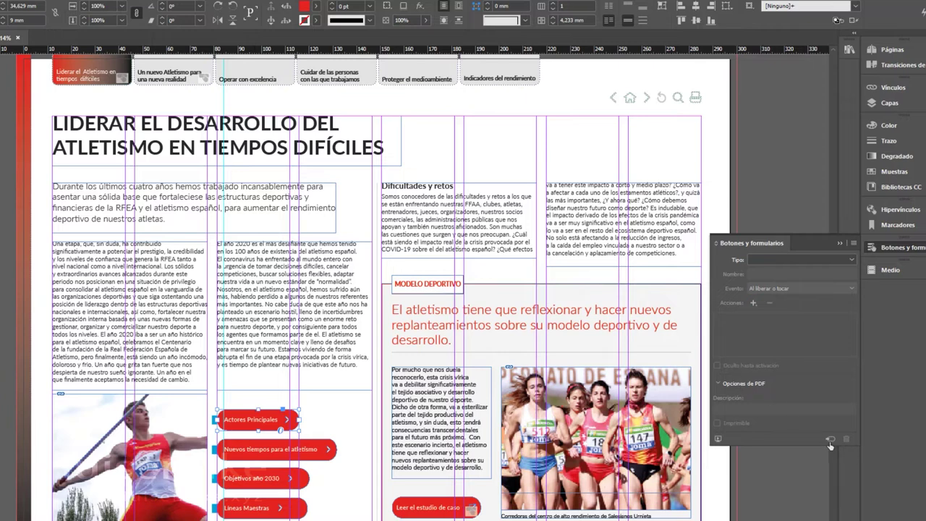
pyautogui.click(830, 440)
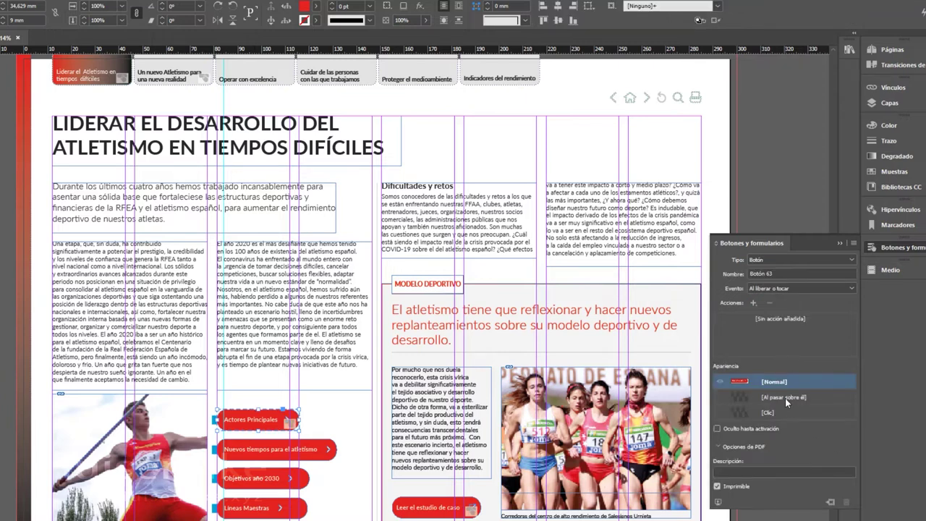
pyautogui.click(785, 400)
pyautogui.click(402, 20)
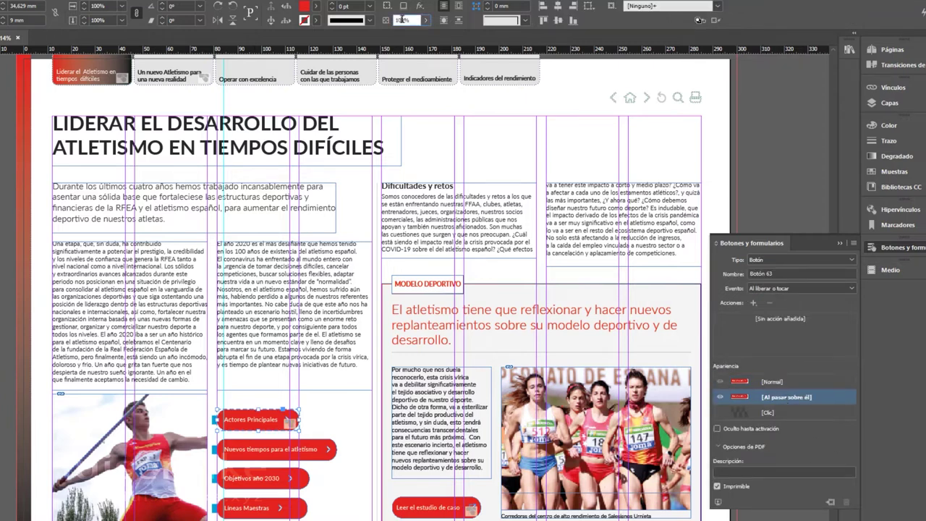
pyautogui.write('50')
pyautogui.press('Return')
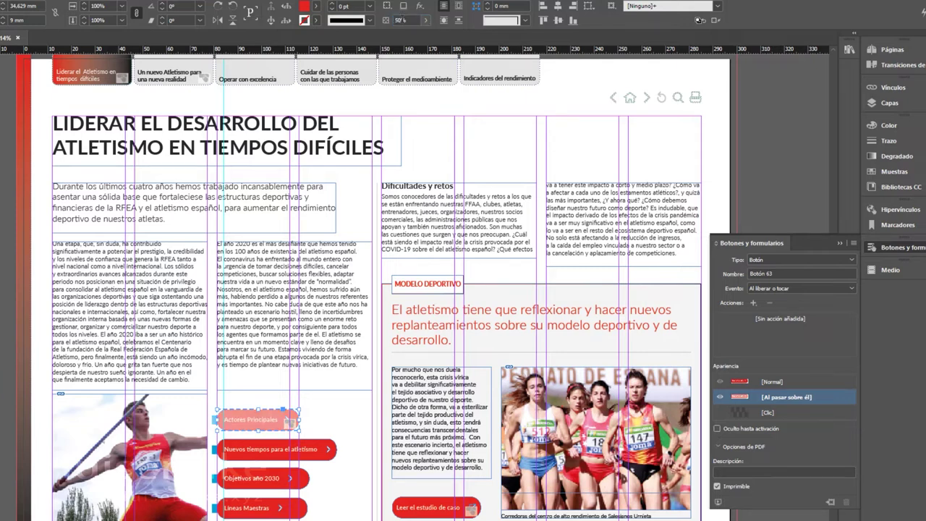
pyautogui.click(772, 381)
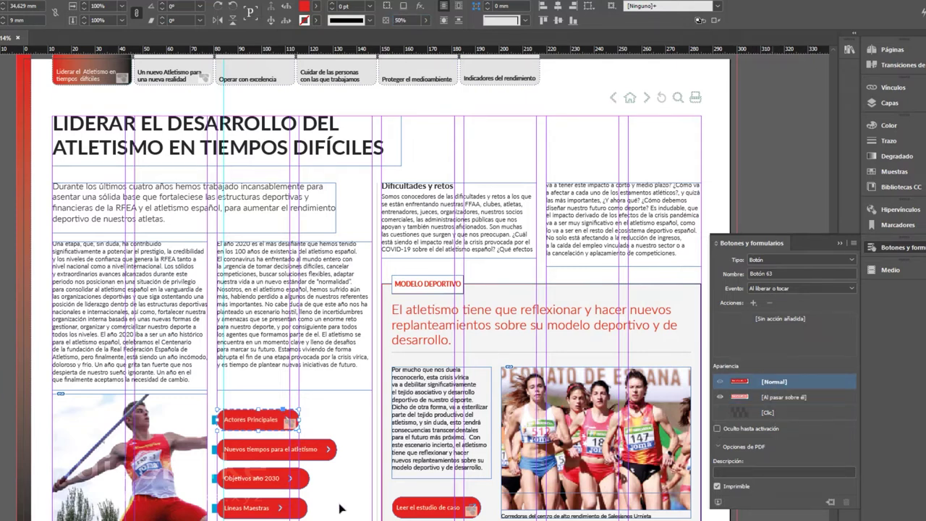
# Convert the red "Nuevos tiempos para el atletismo" shape to a button with a rollover appearance at 50% opacity.
pyautogui.click(290, 451)
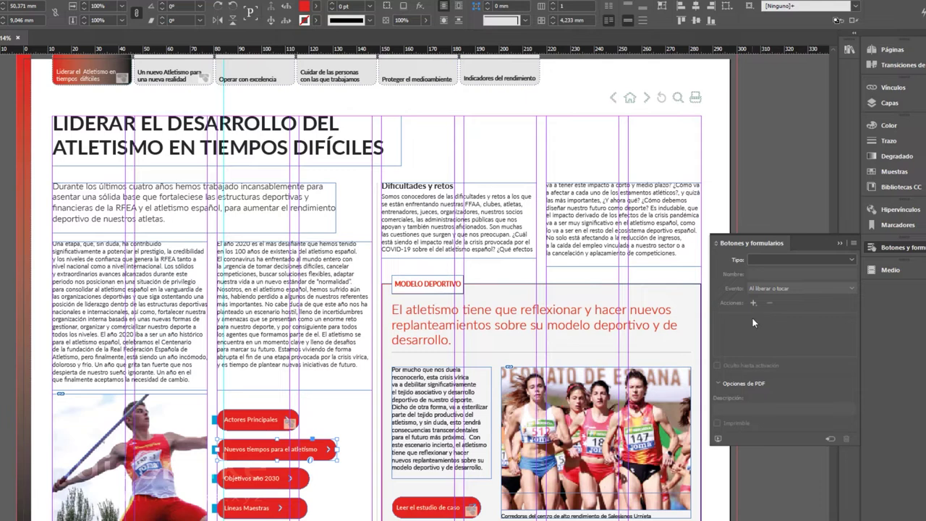
pyautogui.click(830, 440)
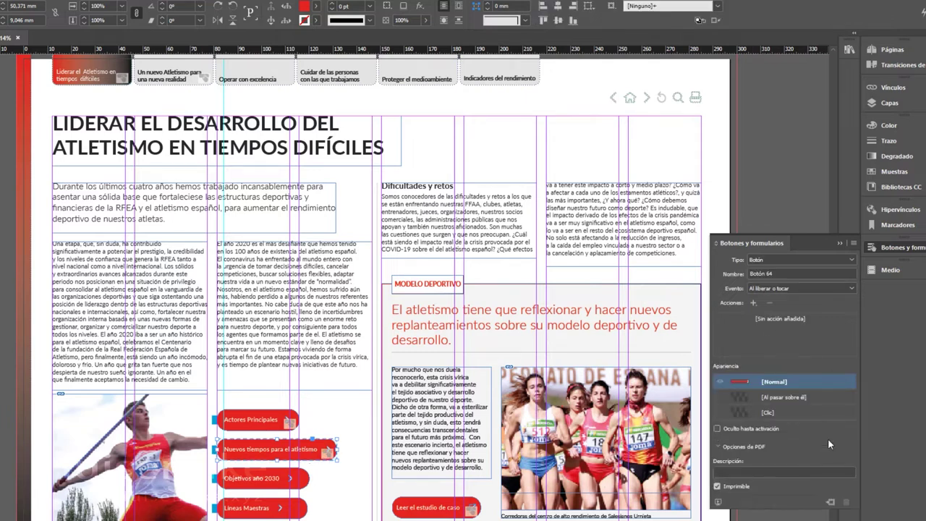
pyautogui.click(786, 398)
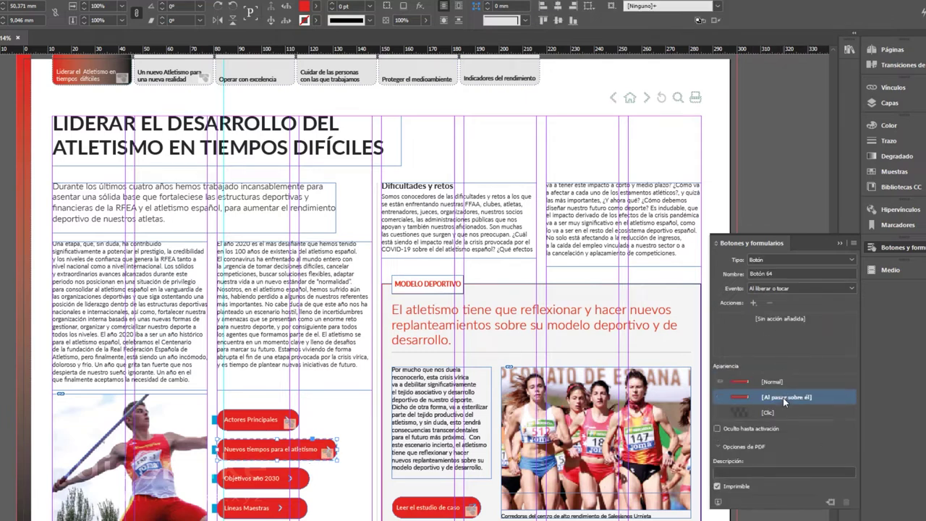
pyautogui.click(403, 20)
pyautogui.write('50')
pyautogui.press('Return')
pyautogui.click(775, 381)
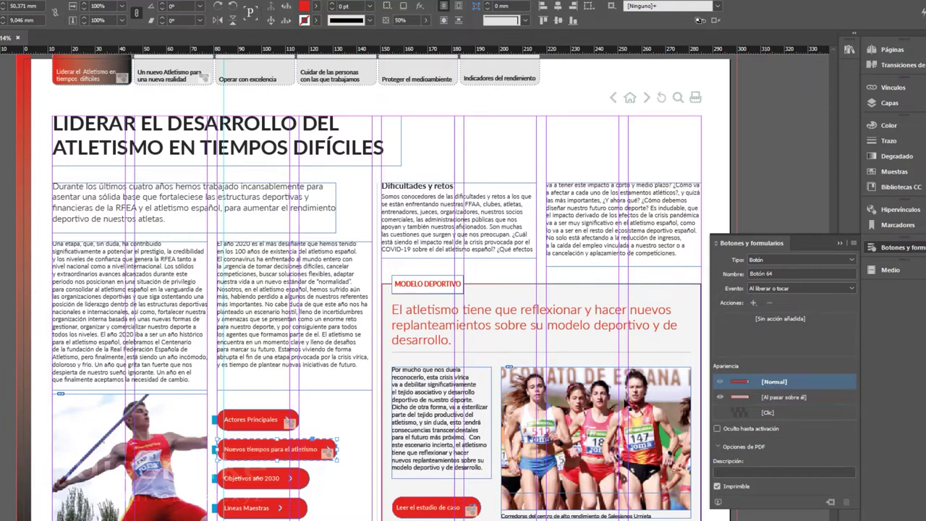
# Preview the contents of the Popup1 and Popup2 layers one at a time, and examine the red shapes on page 3.
pyautogui.click(265, 424)
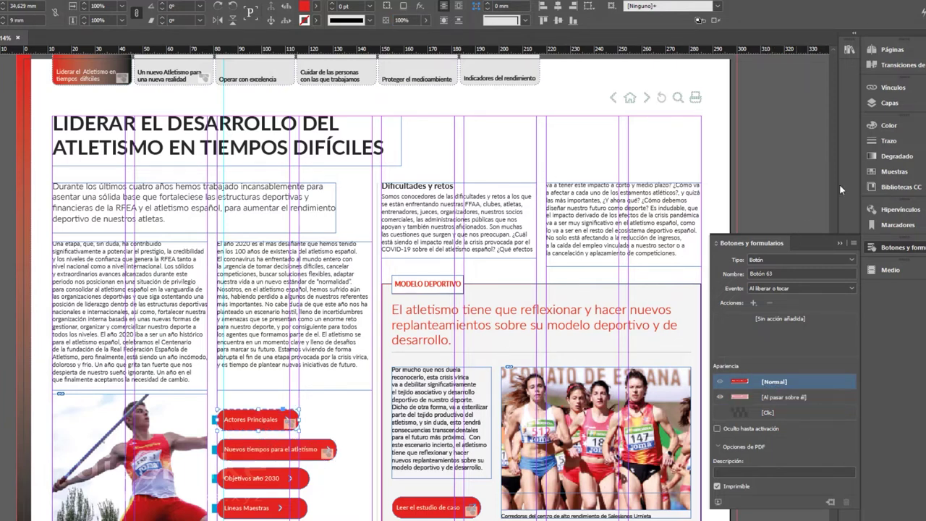
pyautogui.click(905, 103)
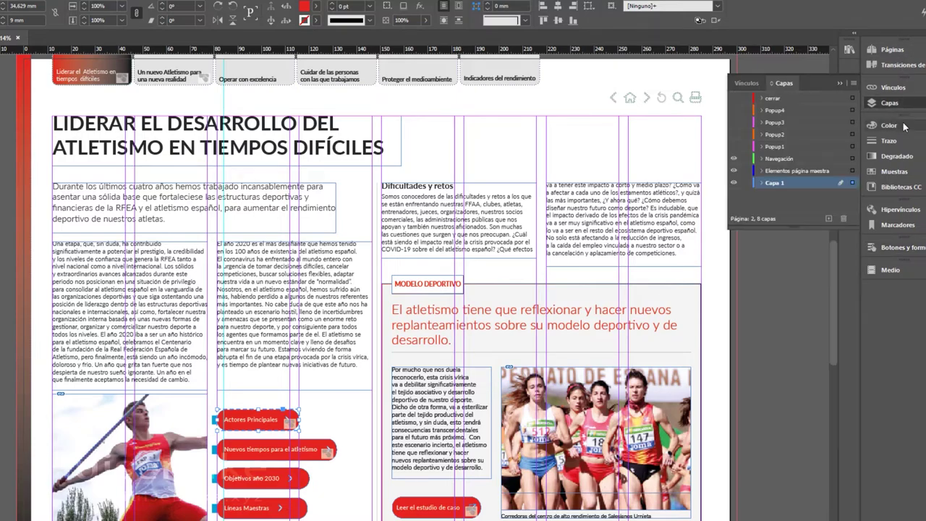
pyautogui.click(733, 148)
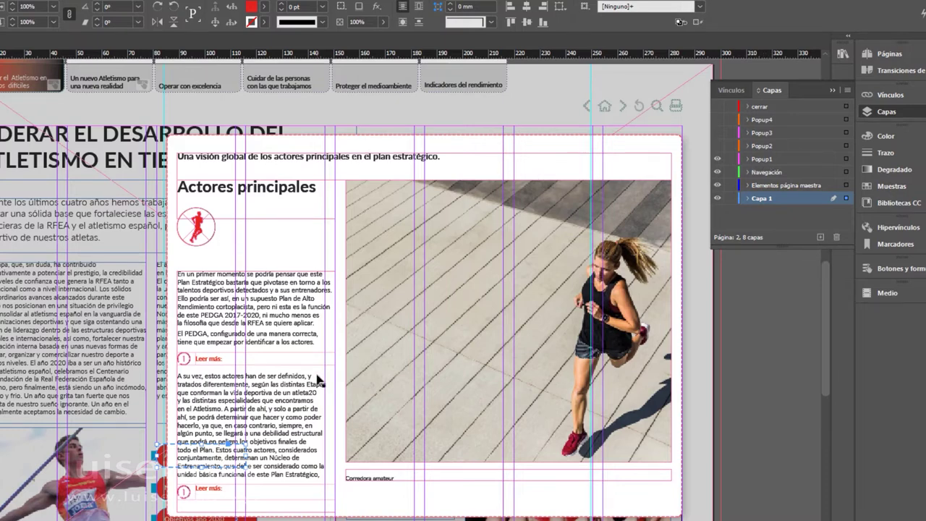
pyautogui.click(719, 159)
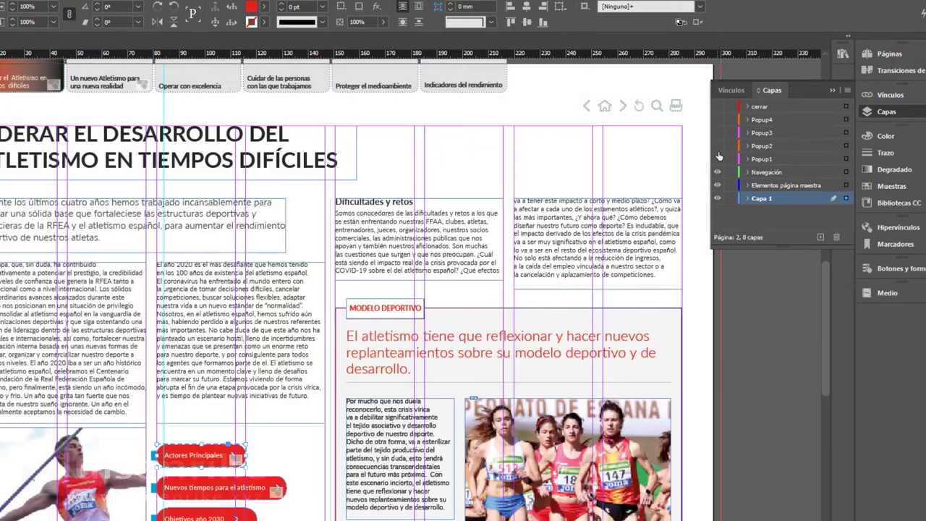
pyautogui.click(719, 147)
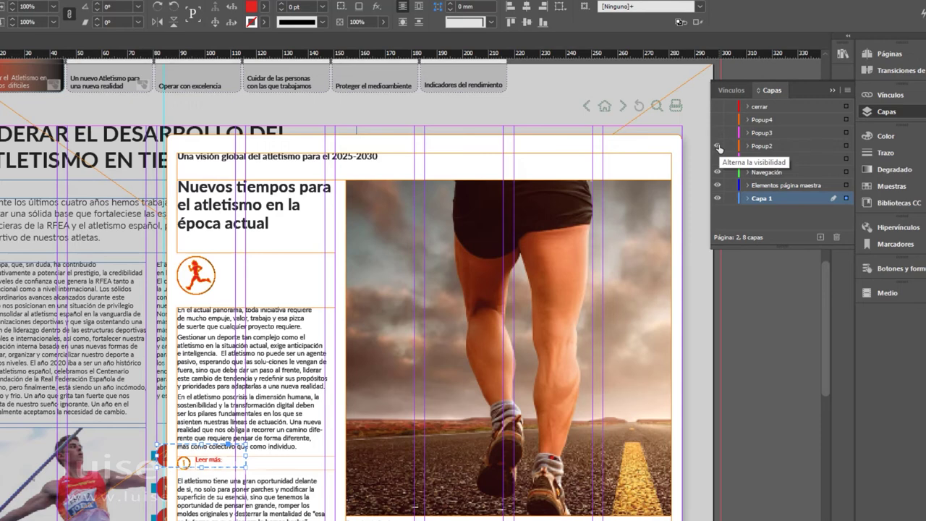
pyautogui.click(719, 147)
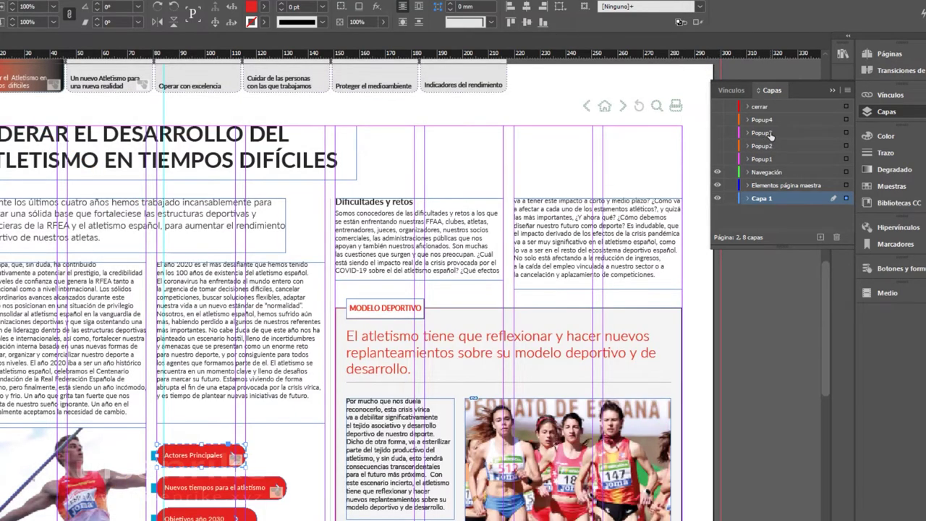
pyautogui.scroll(-10, 500, 372)
pyautogui.scroll(-12, 498, 367)
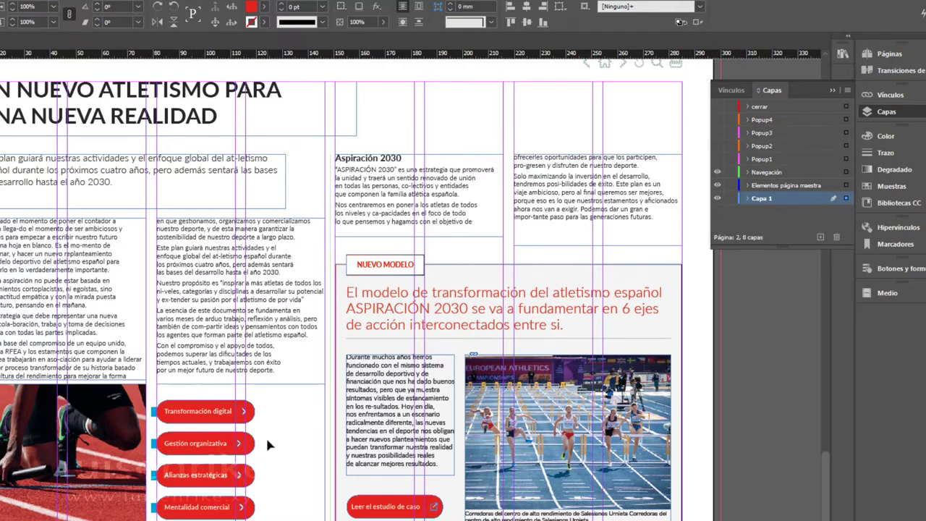
pyautogui.scroll(10, 267, 442)
pyautogui.scroll(2, 267, 439)
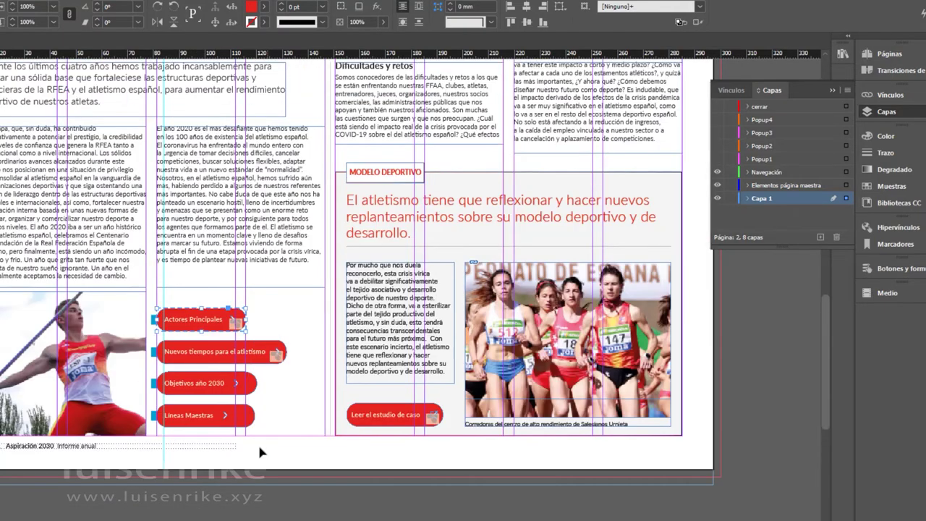
# Isolate the Popup1 layer by showing it and hiding the Navegación, Elementos página maestra and Capa 1 layers.
pyautogui.click(718, 159)
pyautogui.click(717, 185)
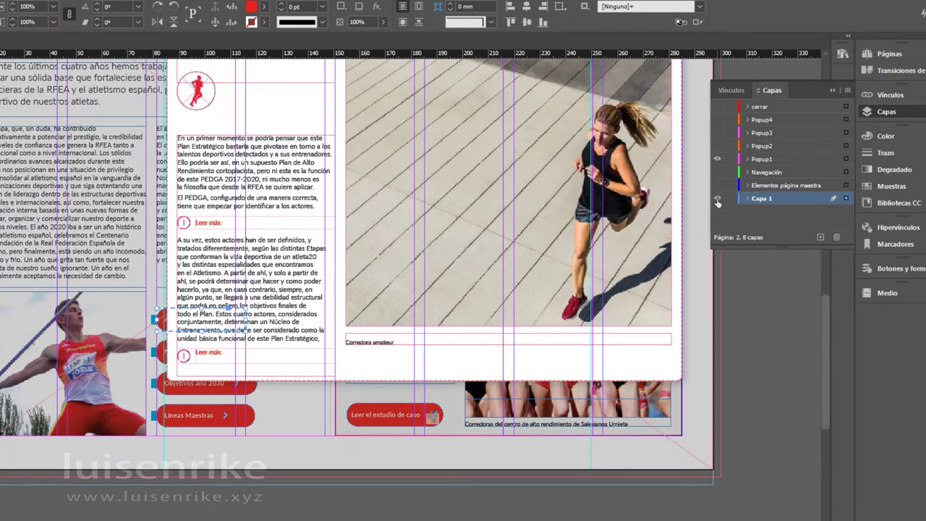
pyautogui.click(718, 198)
pyautogui.scroll(6, 289, 289)
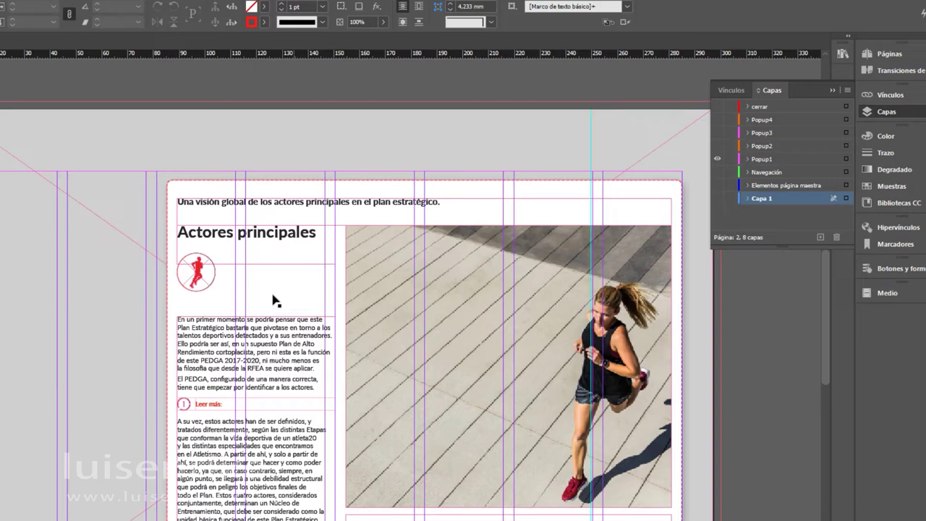
# Examine the opacity of the grey background rectangle inside the "Actores principales" pop-up group.
pyautogui.click(24, 155)
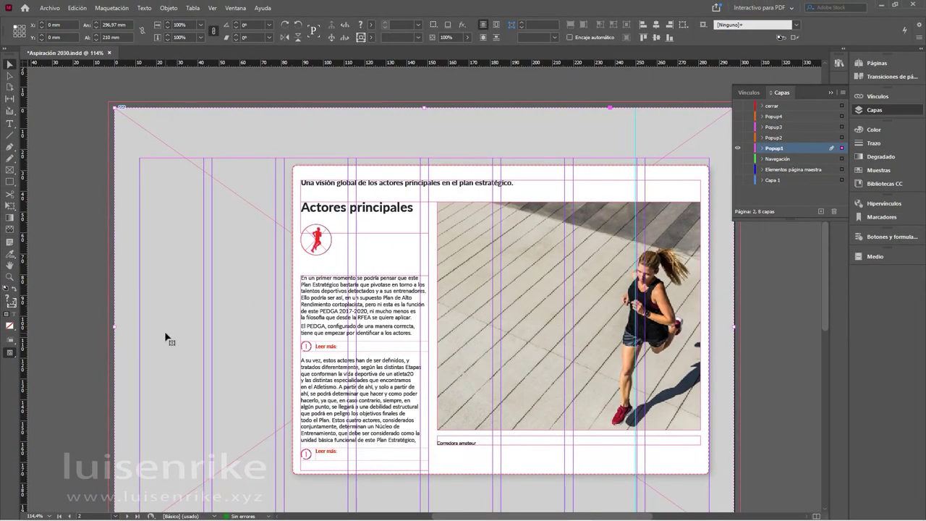
pyautogui.click(166, 335)
pyautogui.click(444, 38)
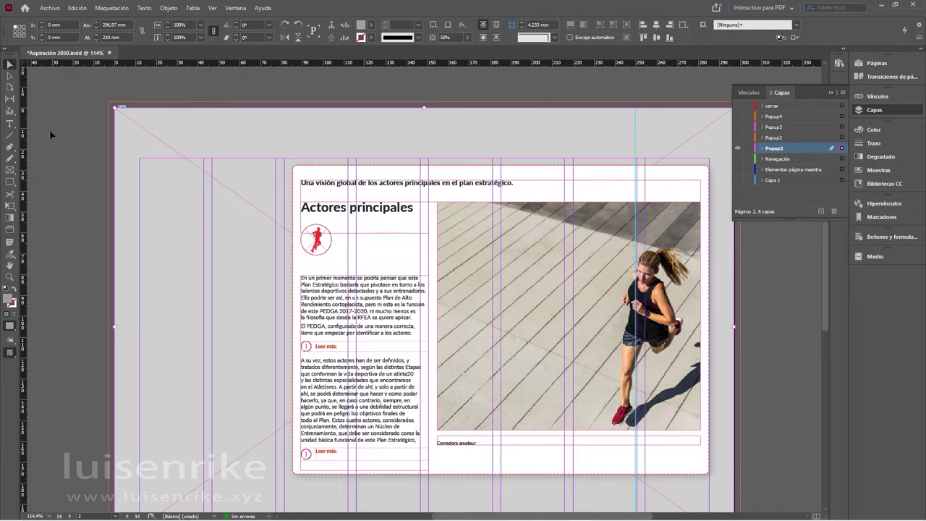
pyautogui.click(126, 150)
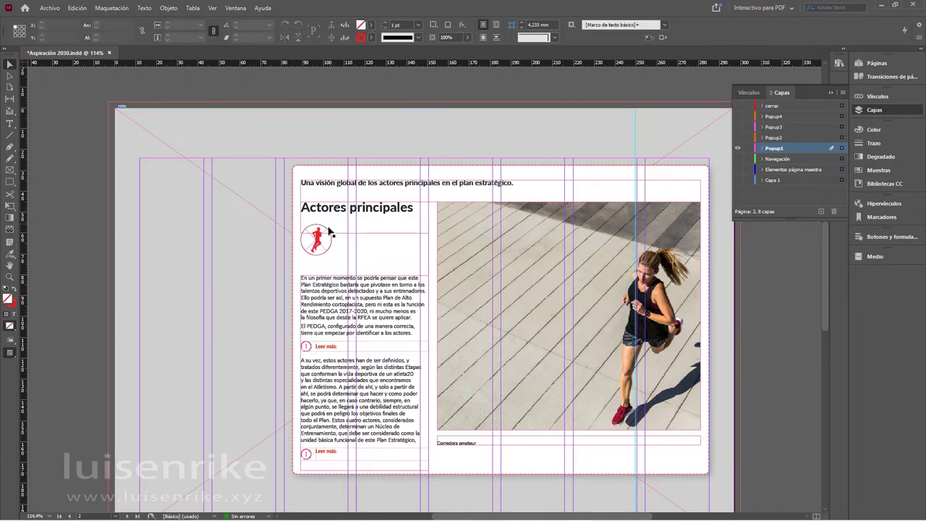
pyautogui.click(144, 189)
# Show the Capa 1, Elementos página maestra and Navegación layers again beneath the Popup1 layer.
pyautogui.moveTo(736, 162); pyautogui.dragTo(737, 180)
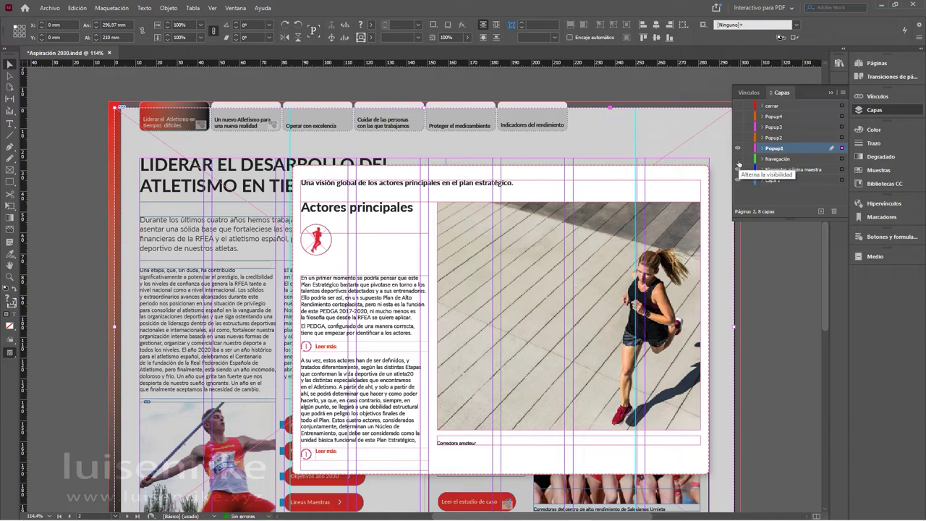
pyautogui.click(738, 160)
pyautogui.click(738, 159)
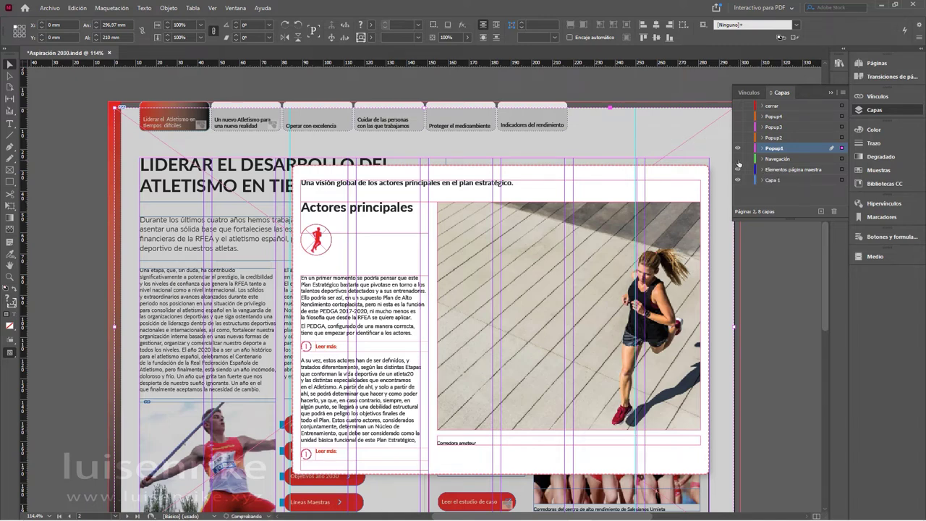
pyautogui.click(738, 159)
pyautogui.click(738, 159)
pyautogui.click(738, 160)
# Toggle the Elementos página maestra and Capa 1 layers off and on to check what each holds behind the pop-up.
pyautogui.click(738, 171)
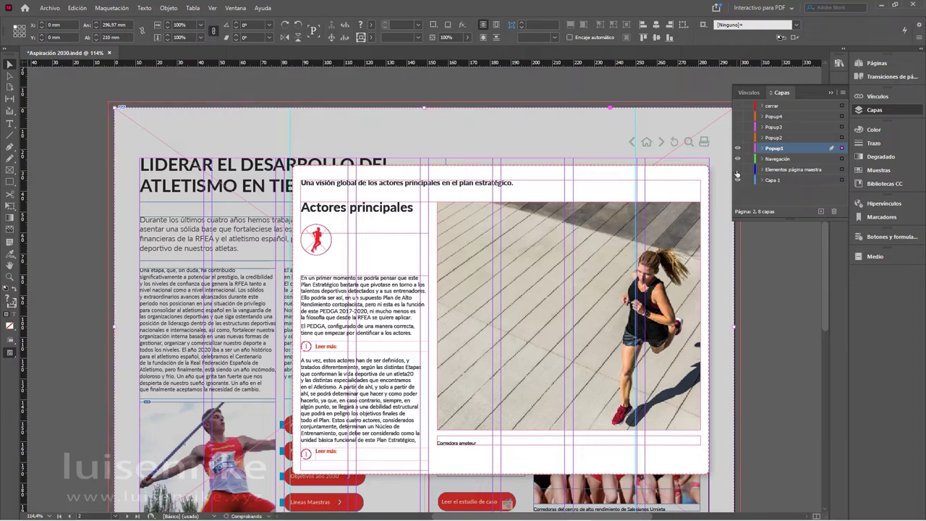
pyautogui.click(738, 170)
pyautogui.click(738, 171)
pyautogui.click(738, 171)
pyautogui.click(738, 171)
pyautogui.click(738, 171)
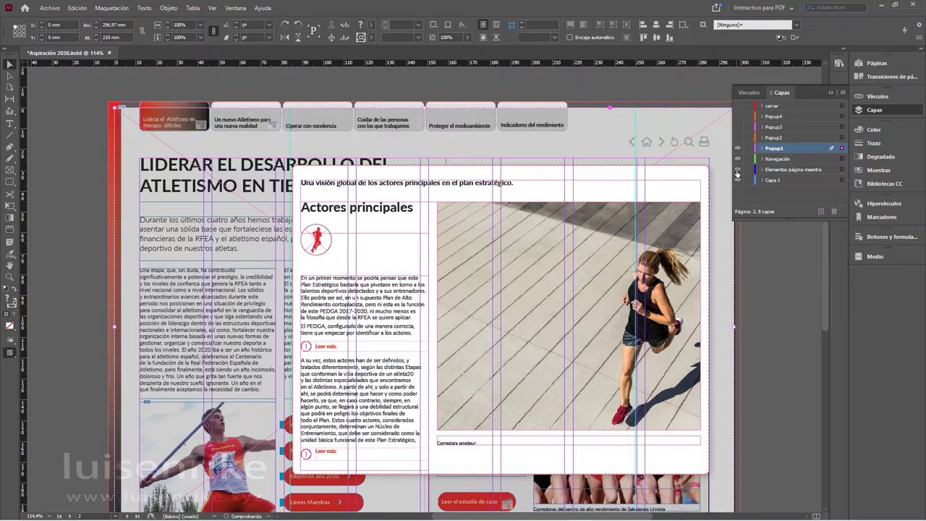
pyautogui.click(738, 181)
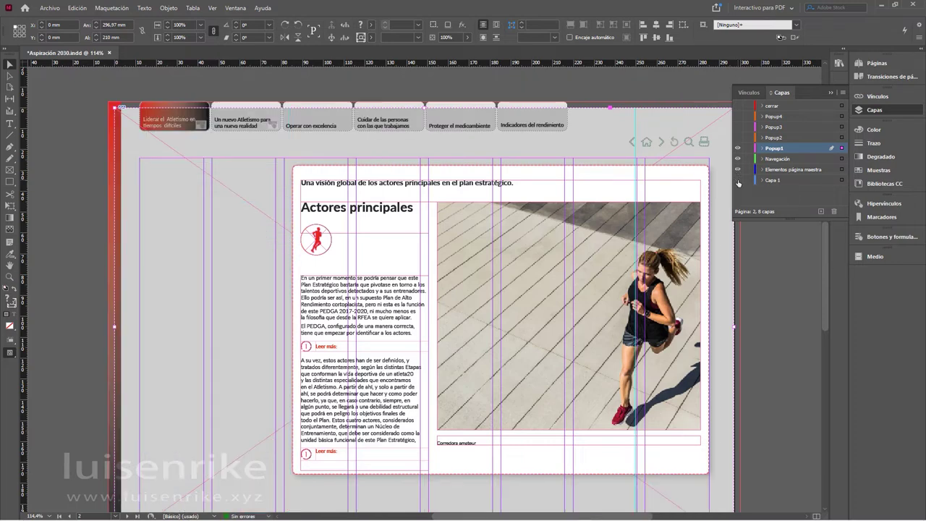
pyautogui.click(738, 180)
pyautogui.click(738, 180)
pyautogui.click(738, 181)
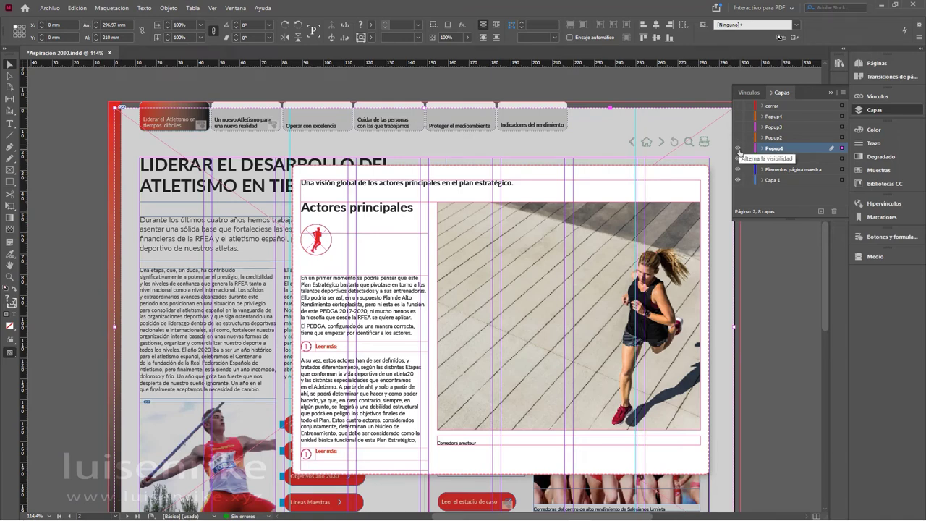
# Compare the page with and without the Popup1 layer, looking at the red buttons it covers.
pyautogui.click(739, 148)
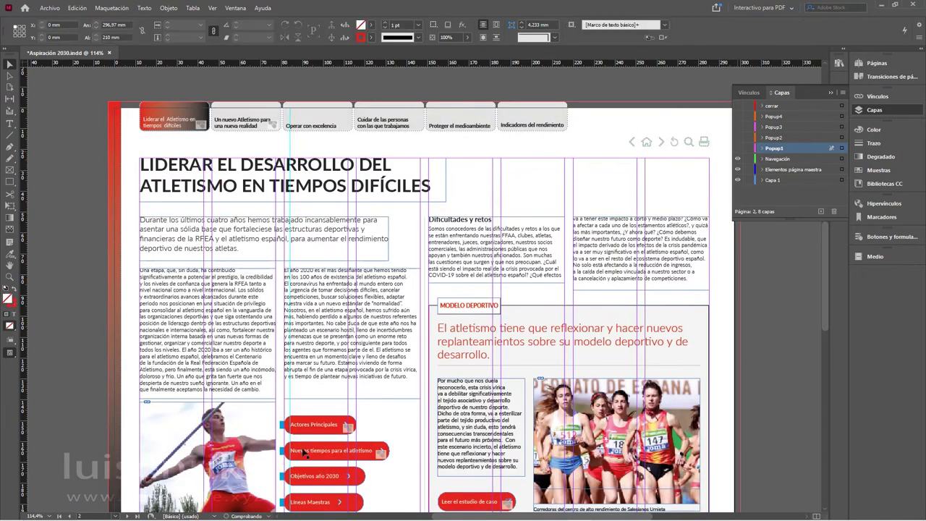
pyautogui.click(738, 149)
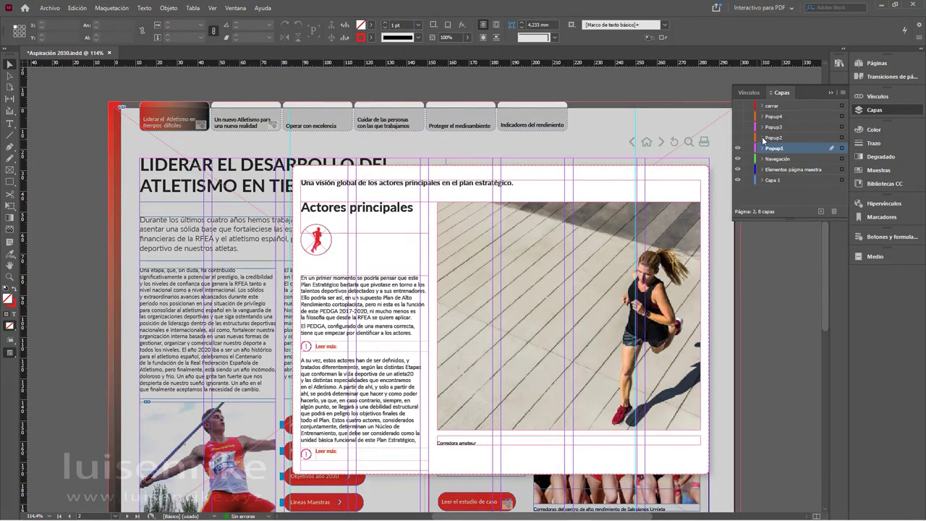
pyautogui.click(739, 149)
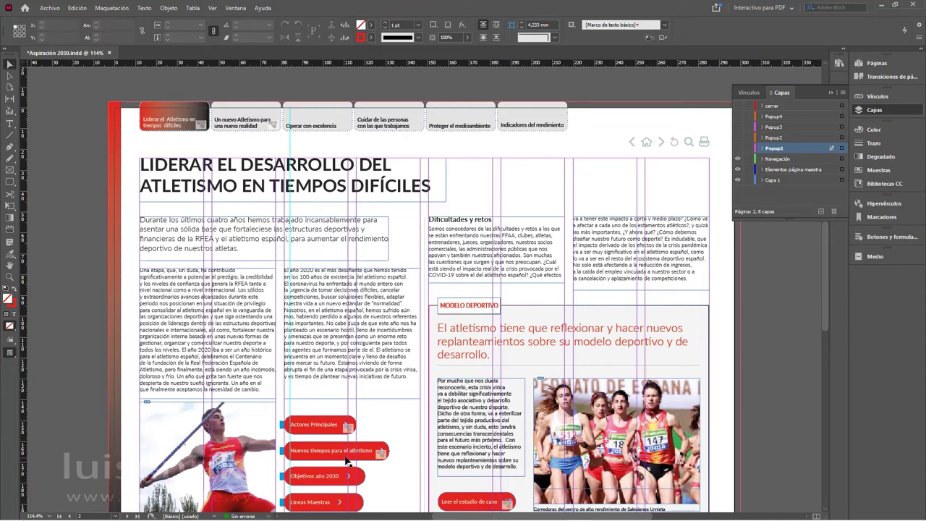
# Show the Popup1 layer and convert its "Actores principales" group to a button named Popup1.
pyautogui.click(738, 148)
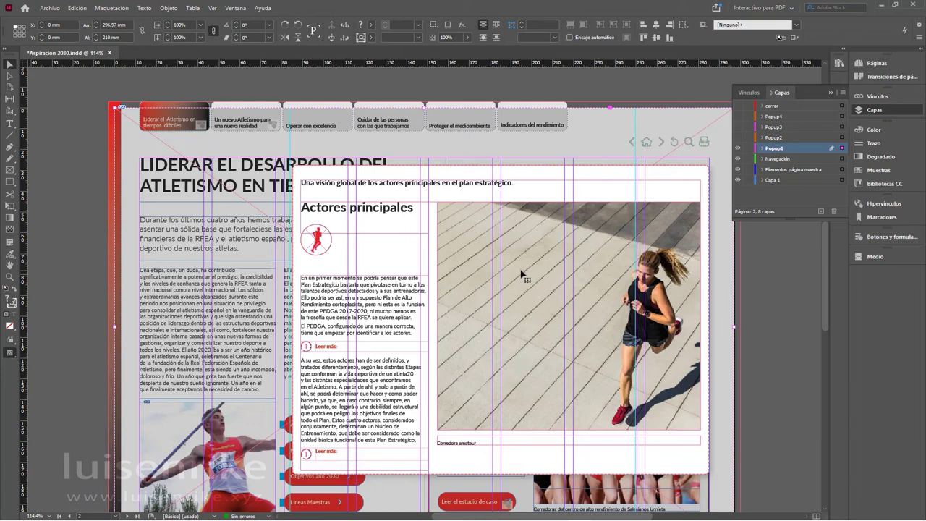
pyautogui.click(871, 239)
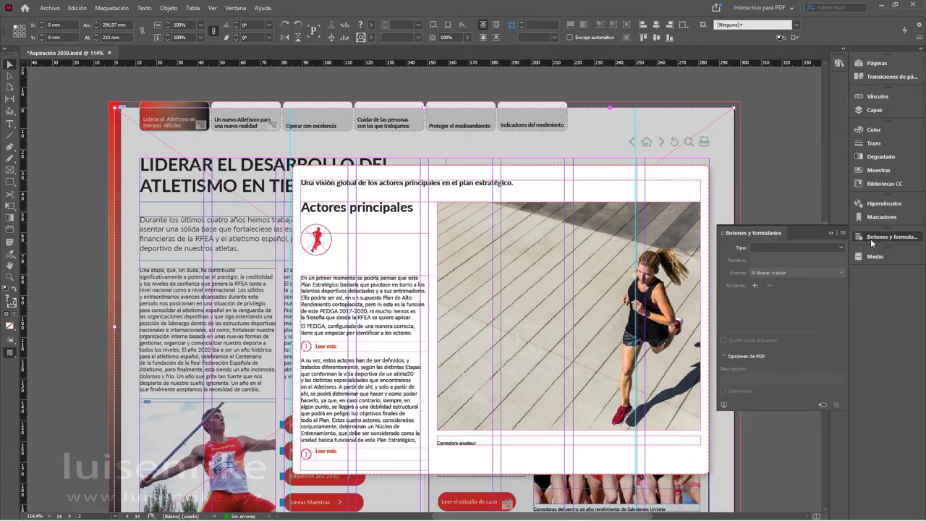
pyautogui.click(823, 406)
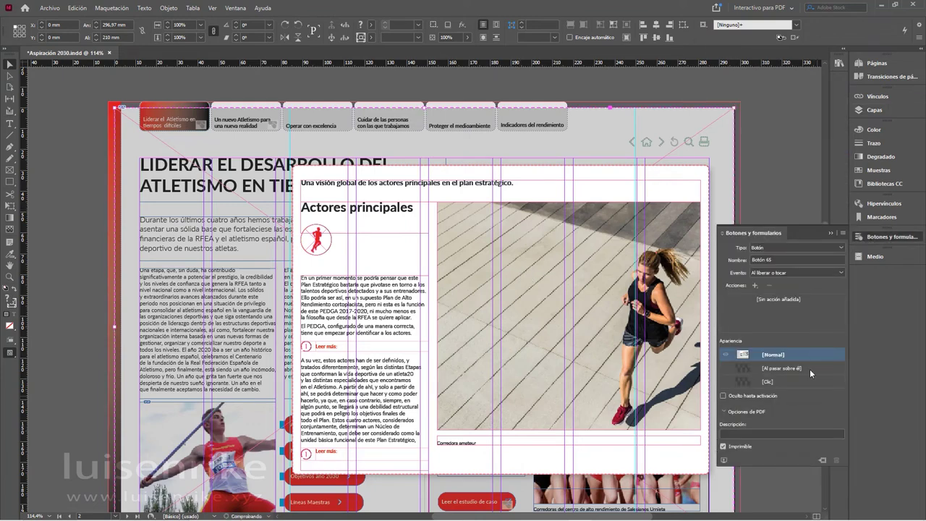
pyautogui.click(768, 259)
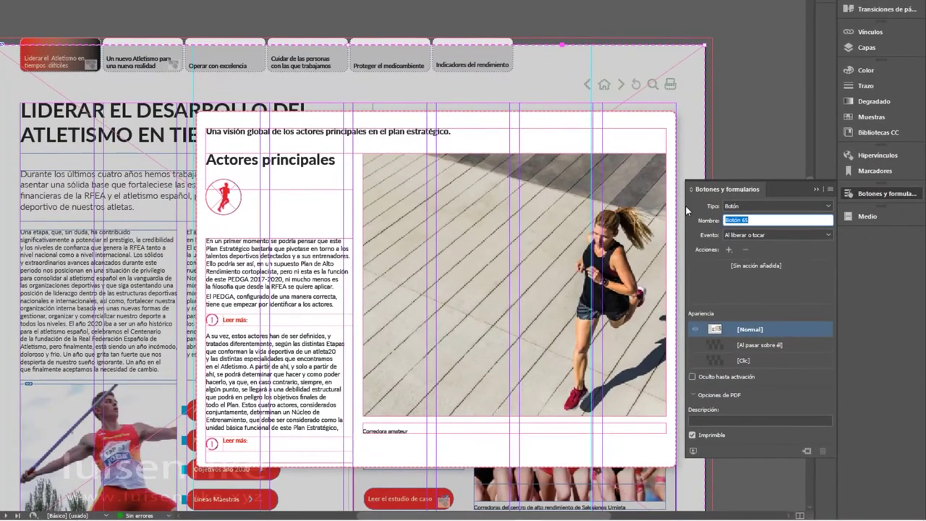
pyautogui.write('Popup1')
pyautogui.press('Return')
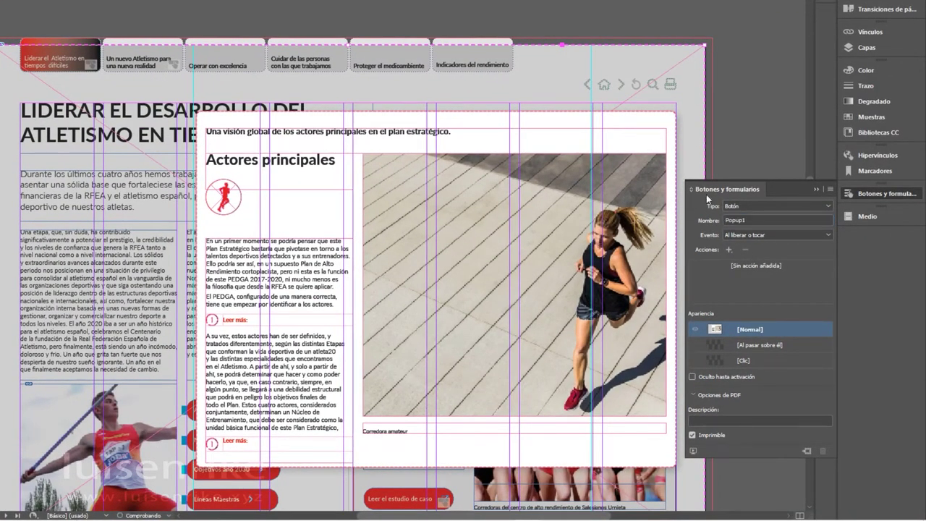
# Show the Popup2 layer and hide the Popup1 layer.
pyautogui.click(880, 46)
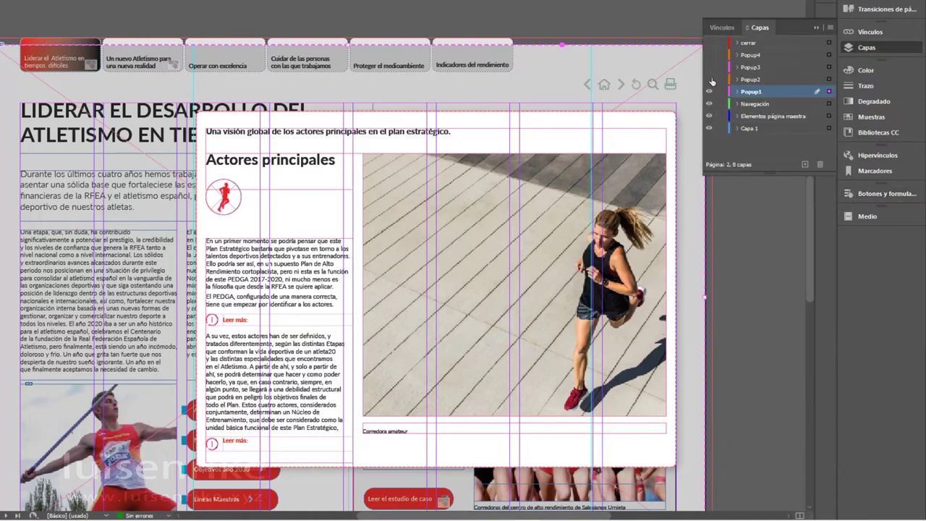
pyautogui.click(709, 79)
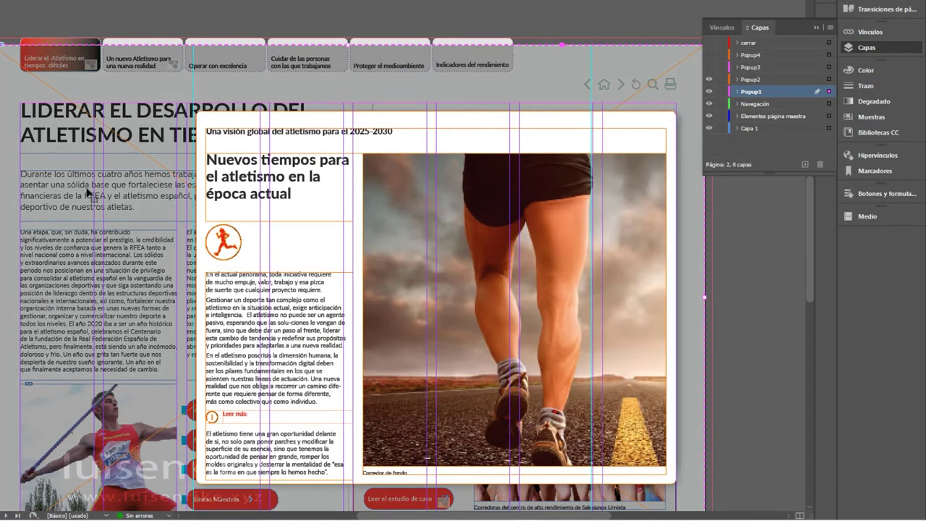
pyautogui.hotkey('ctrl', 'shift', 'a')
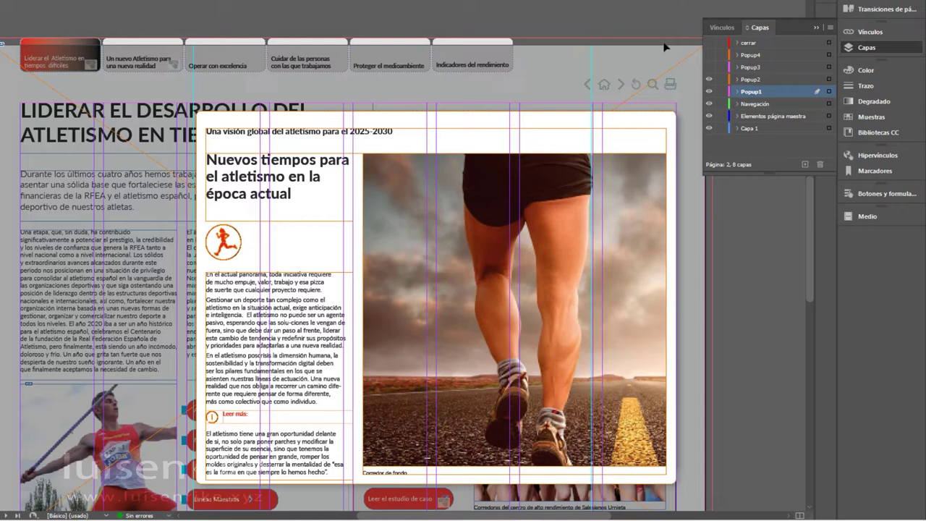
pyautogui.click(709, 92)
# Convert the "Nuevos tiempos para el atletismo en la época actual" group to a button named Pop2, hidden until triggered.
pyautogui.click(601, 211)
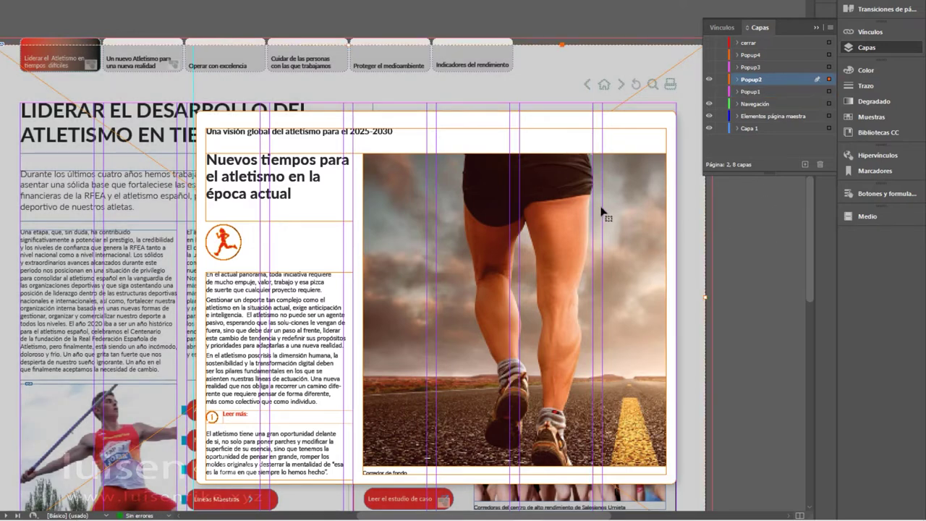
pyautogui.click(866, 194)
pyautogui.moveTo(745, 191); pyautogui.dragTo(729, 219)
pyautogui.click(791, 416)
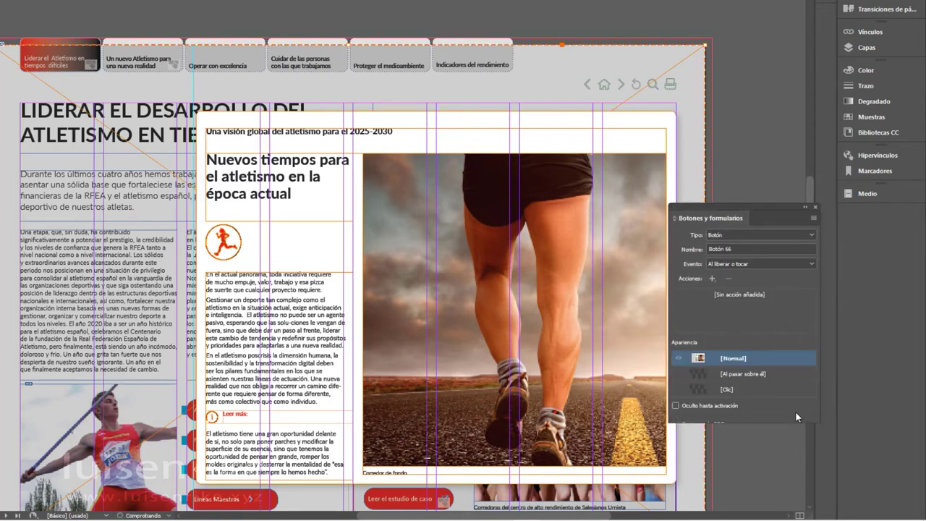
pyautogui.click(739, 248)
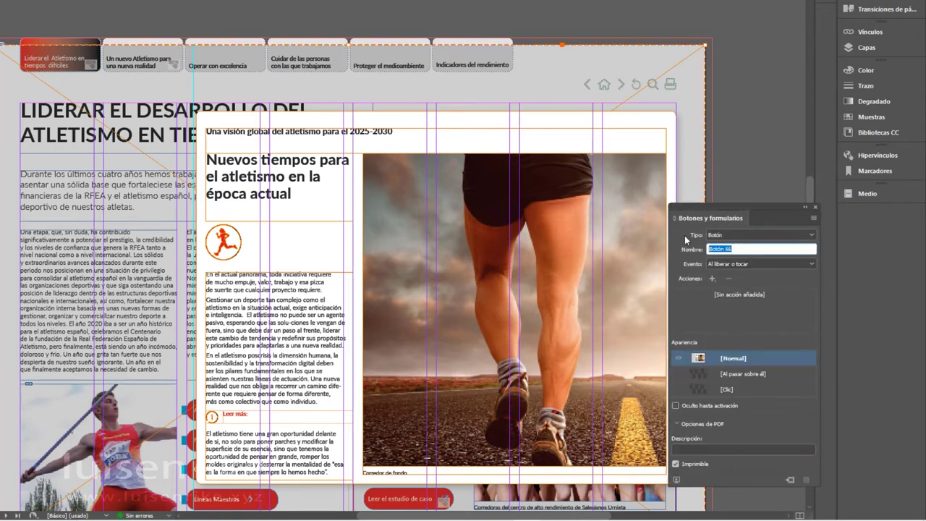
pyautogui.write('Pop2')
pyautogui.click(677, 406)
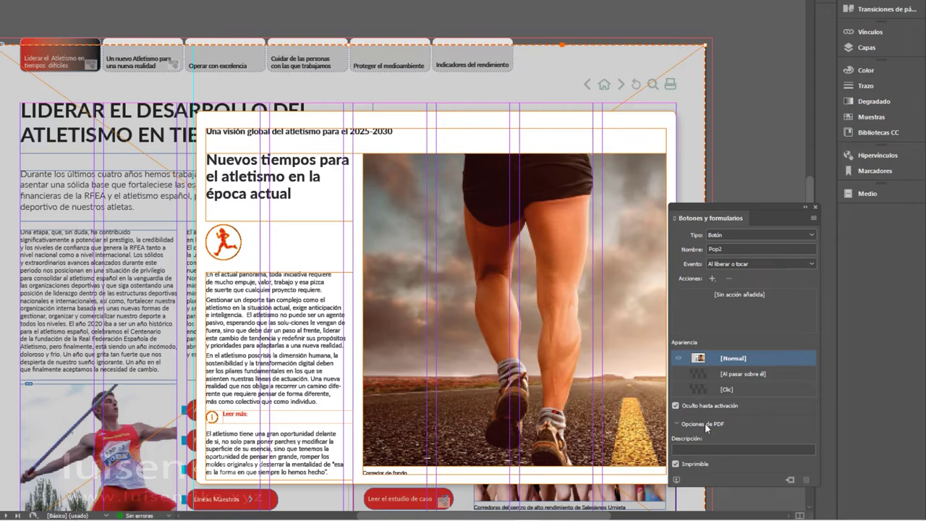
# Swap the visible layer from Popup2 to Popup1 and set the Popup1 button to stay hidden until triggered.
pyautogui.click(872, 47)
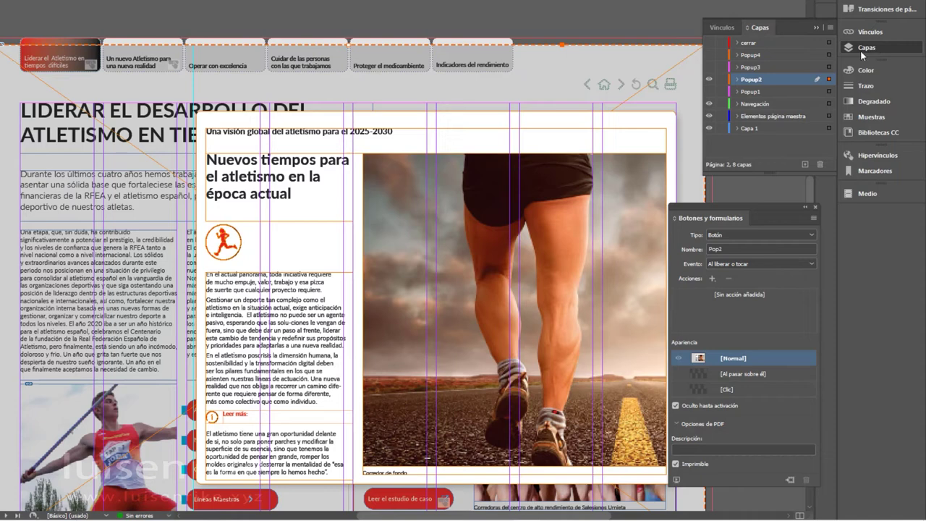
pyautogui.click(710, 92)
pyautogui.click(709, 79)
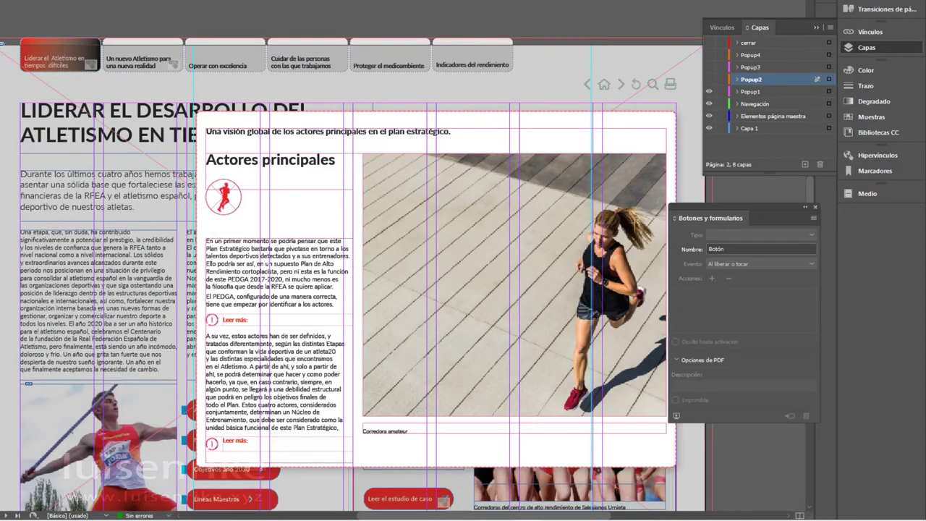
pyautogui.click(253, 262)
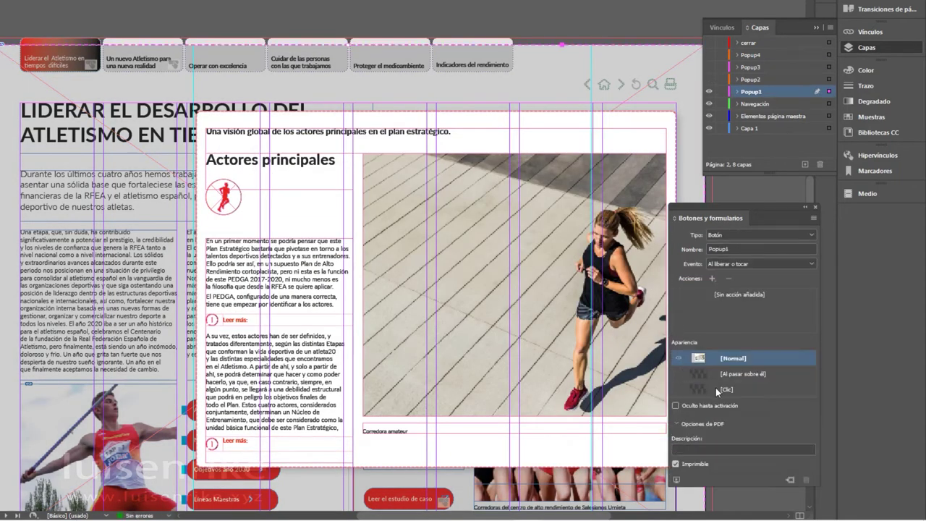
pyautogui.click(676, 407)
# Show the cerrar layer and convert its X icon in the pop-up's corner to a button named Cerrar.
pyautogui.click(709, 44)
pyautogui.click(757, 46)
pyautogui.click(661, 128)
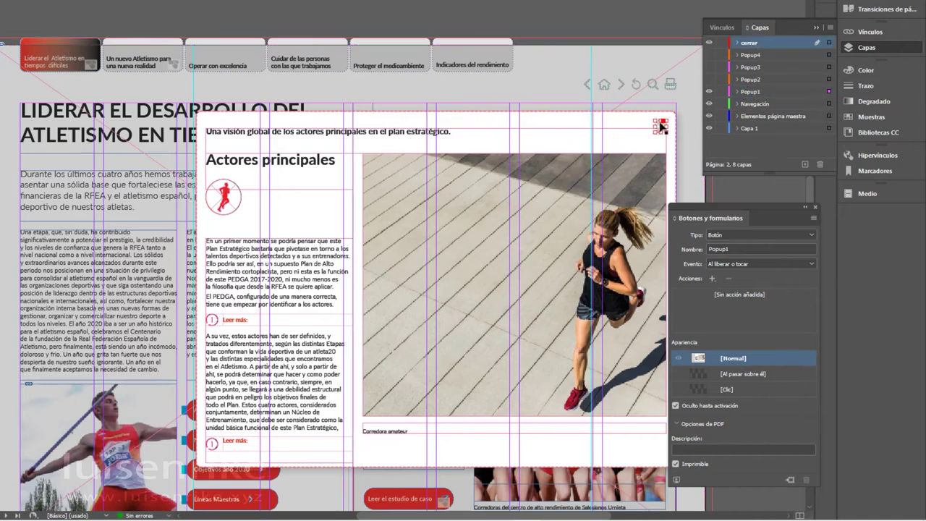
pyautogui.click(791, 419)
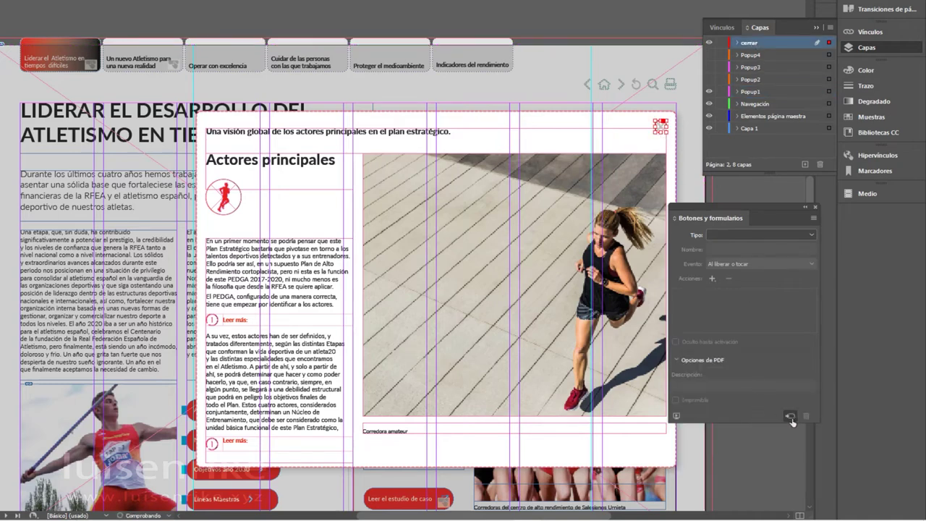
pyautogui.click(742, 248)
pyautogui.moveTo(743, 248); pyautogui.dragTo(643, 249)
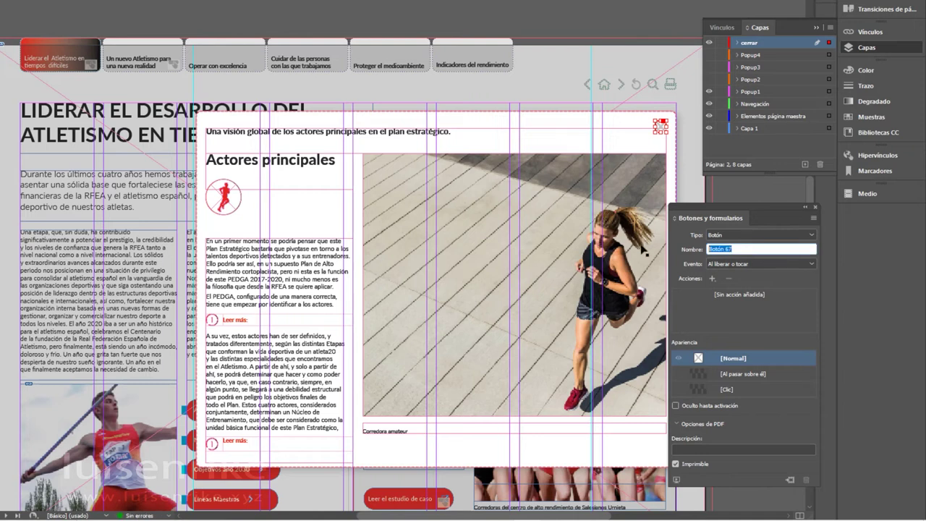
pyautogui.write('Cerrar')
pyautogui.press('Return')
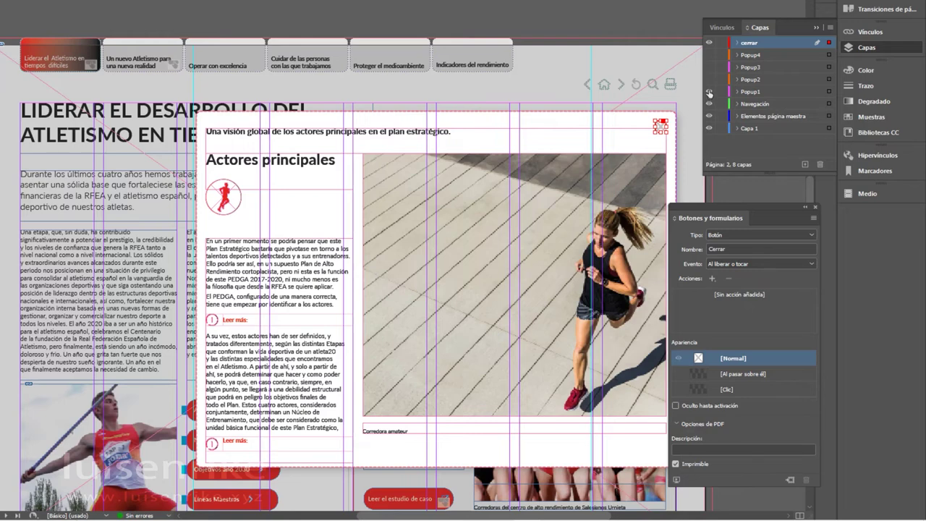
# Hide the cerrar and Popup1 layers, and rename the red "Actores Principales" button as Actores.
pyautogui.click(710, 42)
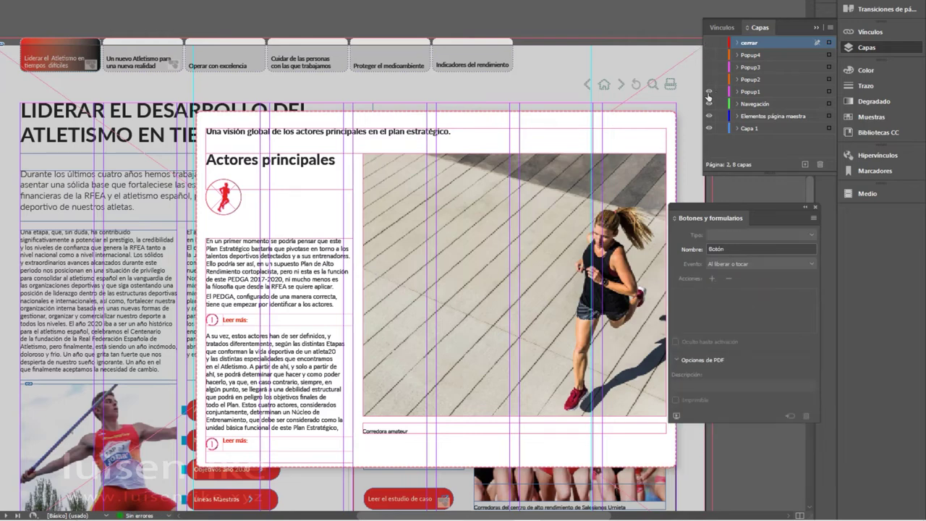
pyautogui.click(709, 92)
pyautogui.click(224, 416)
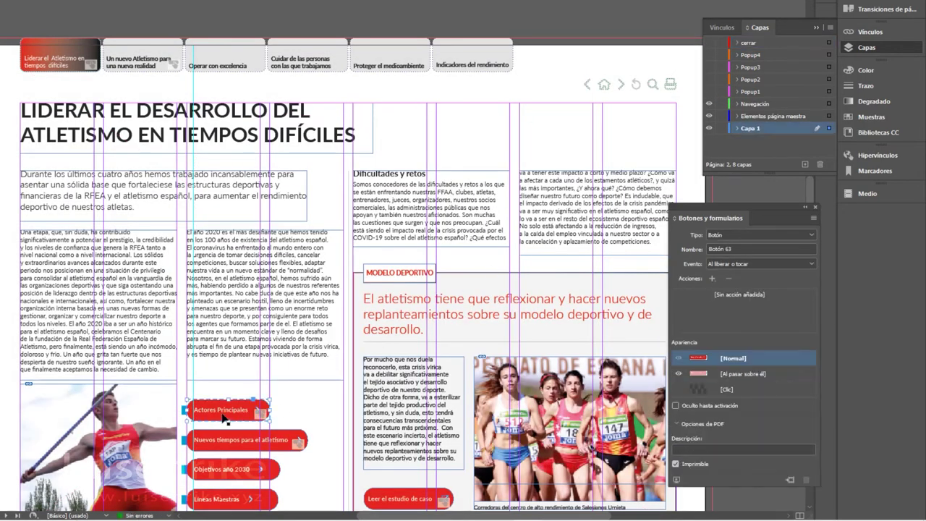
pyautogui.moveTo(771, 250); pyautogui.dragTo(677, 250)
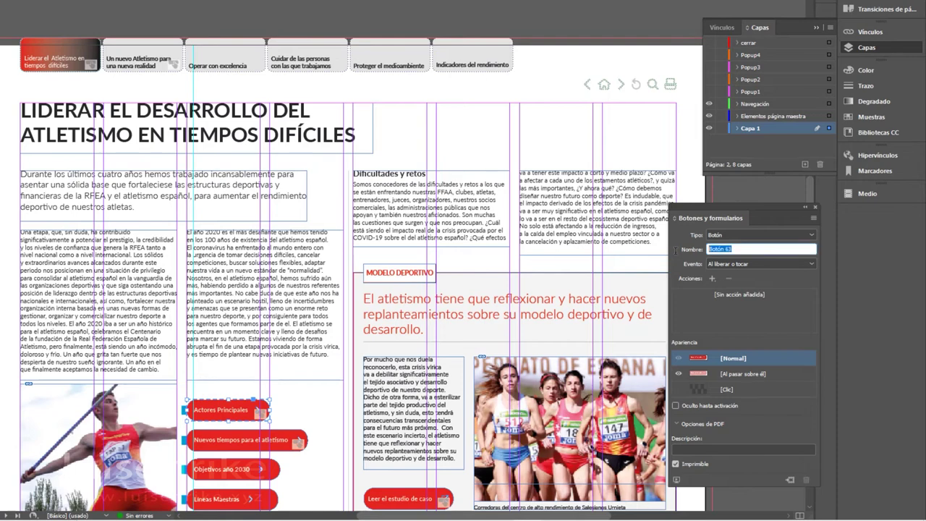
pyautogui.write('Actores')
pyautogui.press('Return')
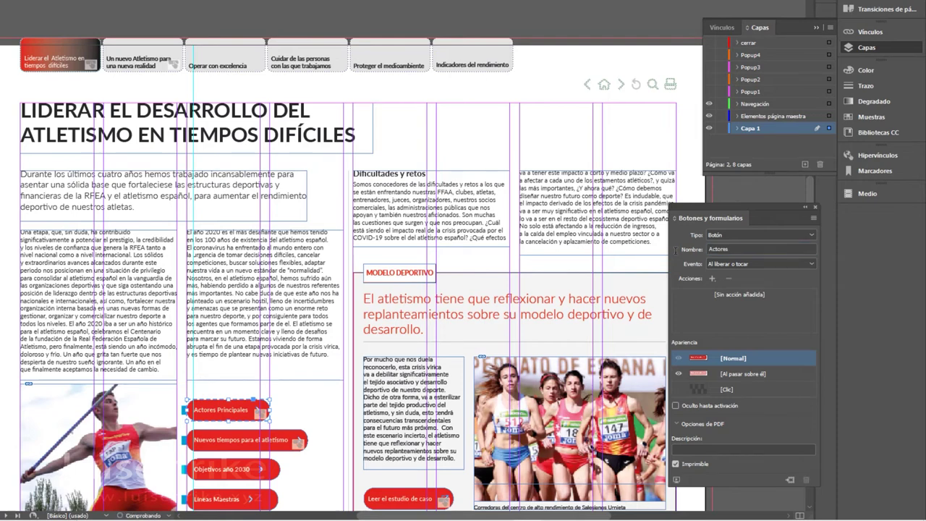
# Rename the red "Nuevos tiempos para el atletismo" button as Nuevos tiempos.
pyautogui.click(226, 443)
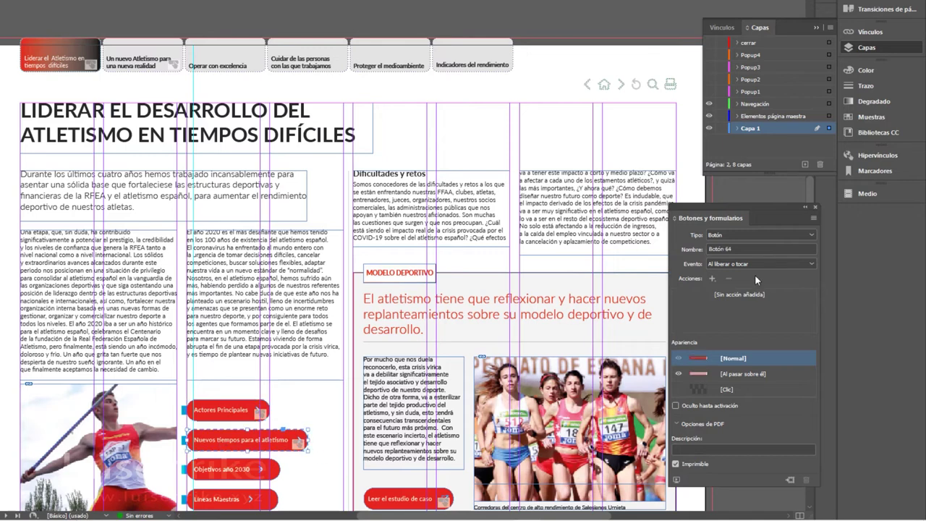
pyautogui.moveTo(752, 249); pyautogui.dragTo(671, 249)
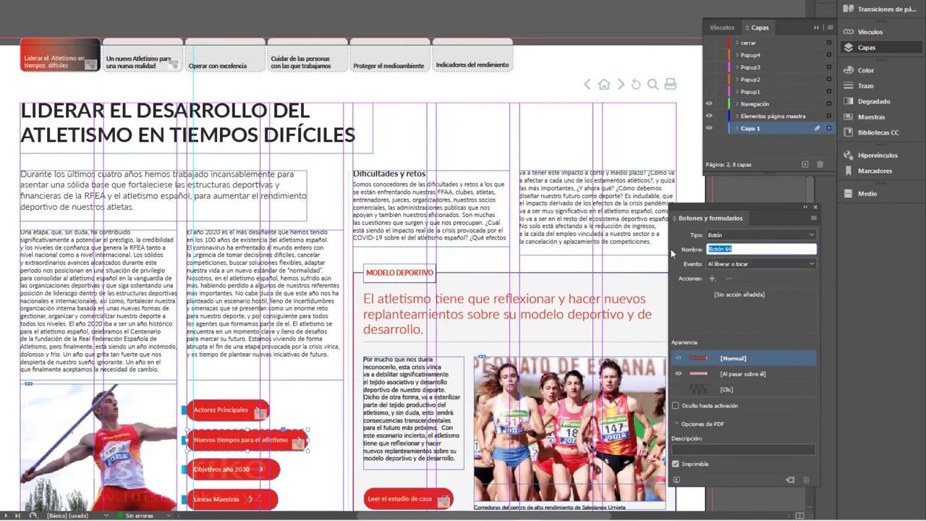
pyautogui.write('Nuevos tiempos')
pyautogui.press('Return')
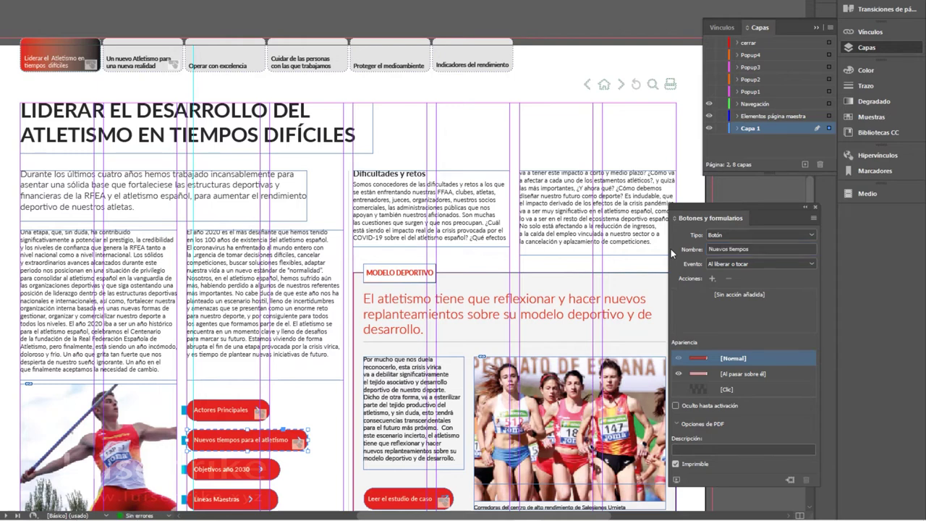
# Give the Actores button a show/hide action that shows Popup1 and Cerrar and hides Pop2, and leave the Popup1 and Popup2 layers hidden.
pyautogui.click(242, 406)
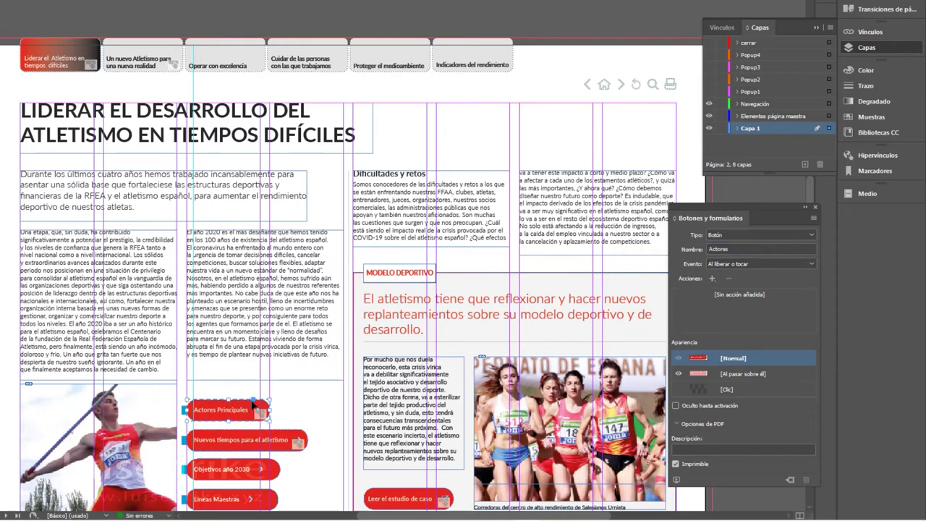
pyautogui.click(709, 92)
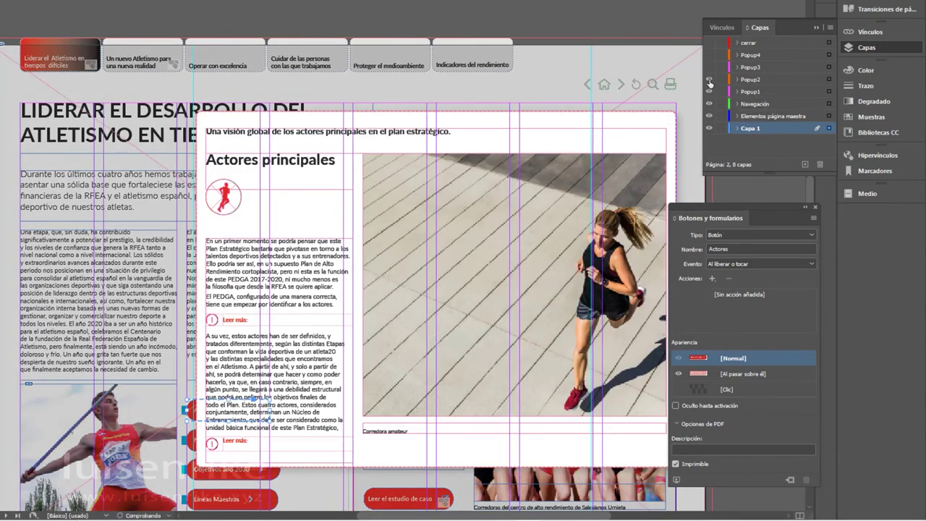
pyautogui.click(709, 80)
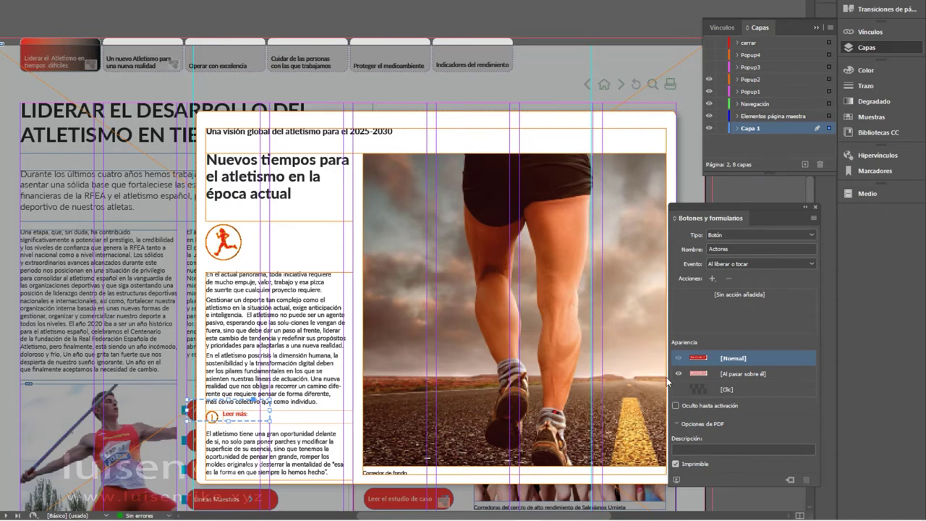
pyautogui.click(712, 277)
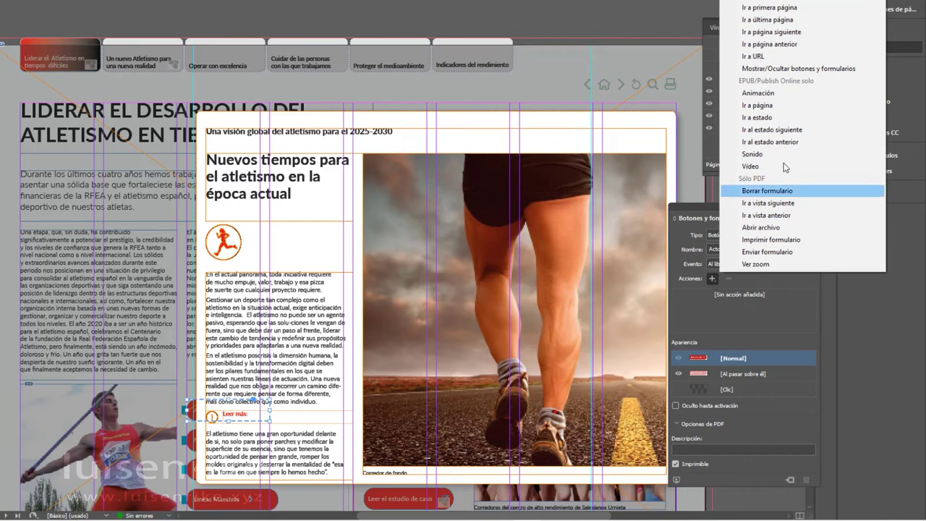
pyautogui.click(800, 69)
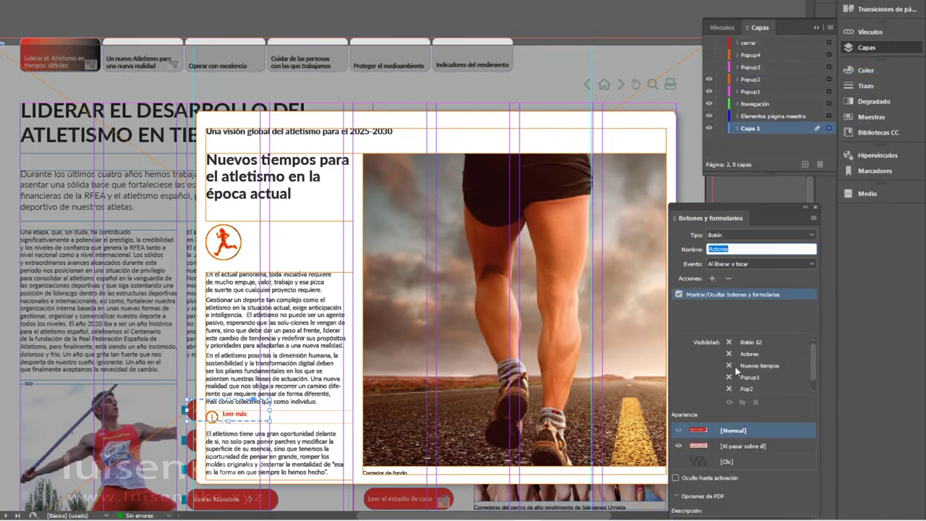
pyautogui.scroll(-1, 791, 362)
pyautogui.click(729, 389)
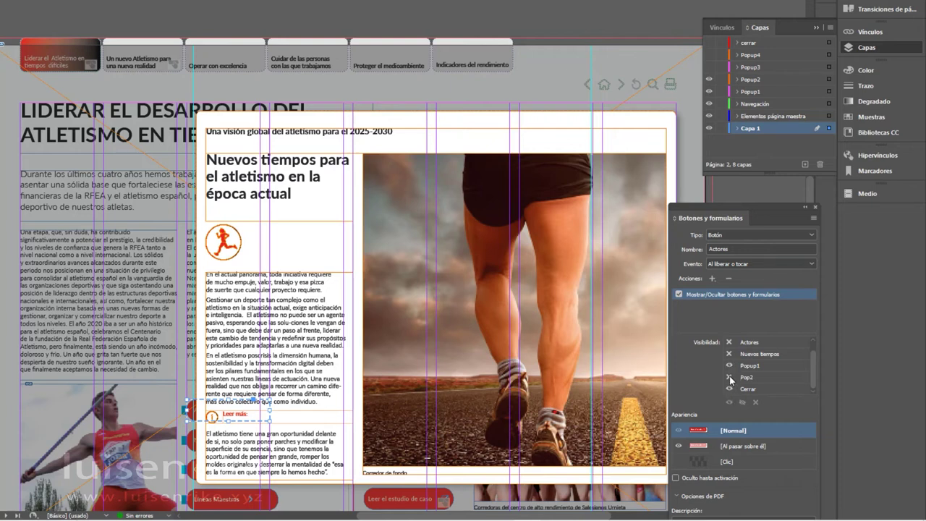
pyautogui.scroll(2, 774, 374)
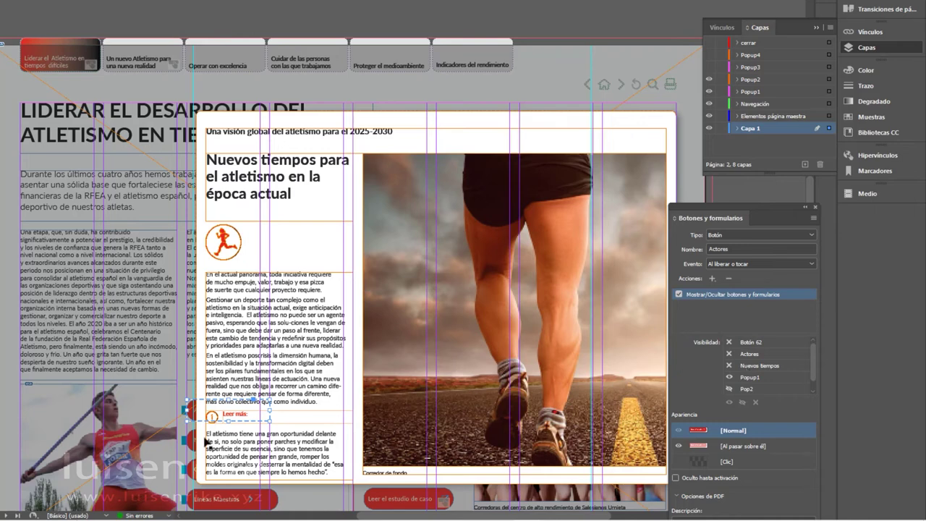
pyautogui.moveTo(709, 91); pyautogui.dragTo(709, 80)
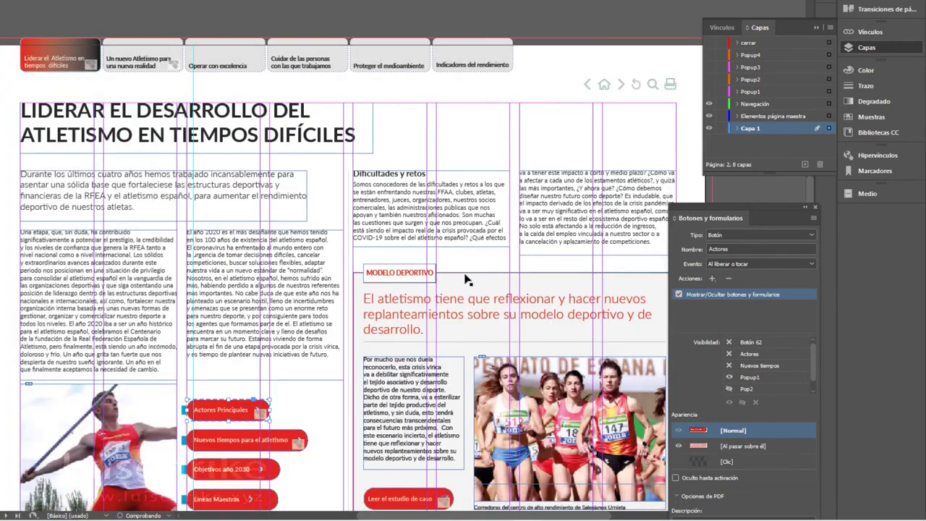
pyautogui.hotkey('ctrl', 'shift', 'a')
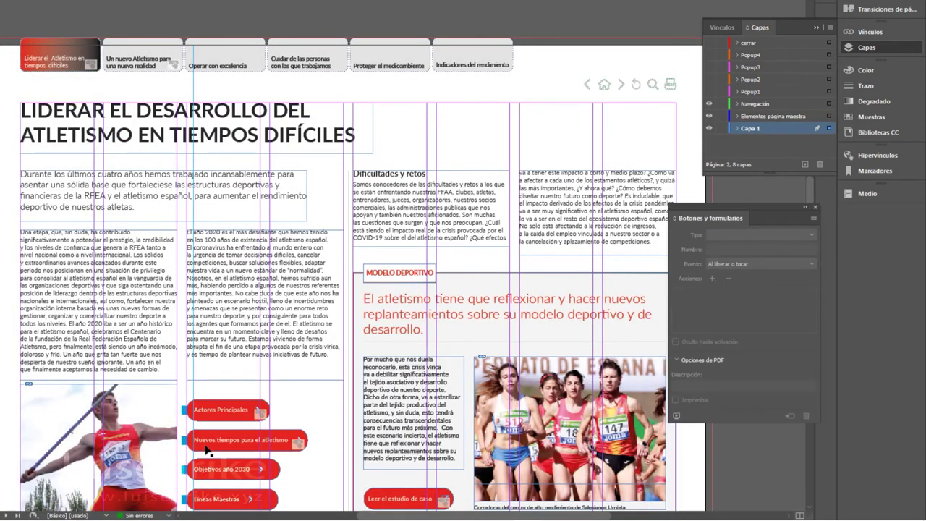
# Give the Nuevos tiempos button a show/hide action that hides Popup1 and shows Pop2 and Cerrar.
pyautogui.click(208, 451)
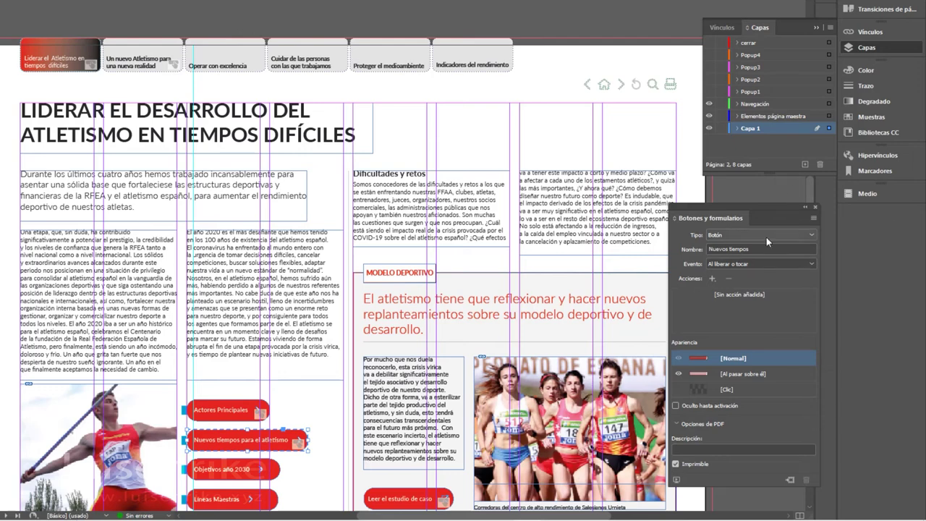
pyautogui.click(712, 278)
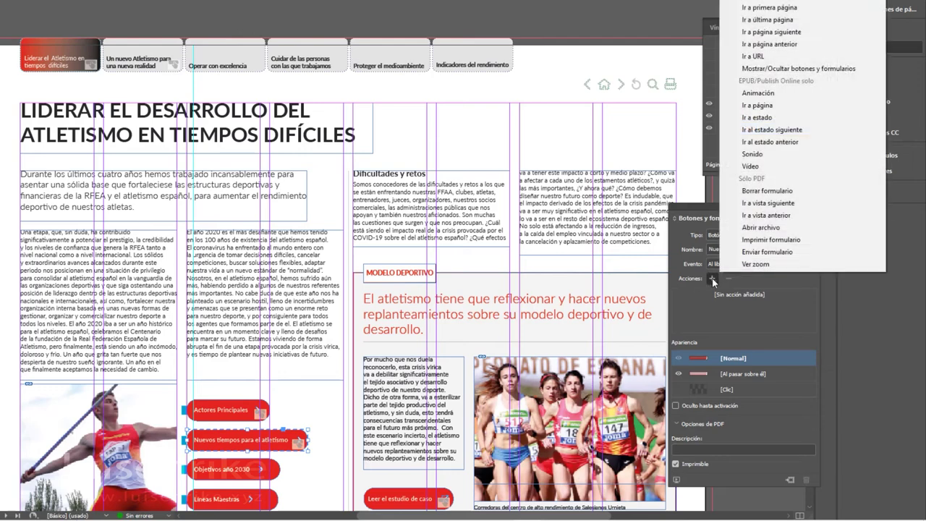
pyautogui.click(779, 69)
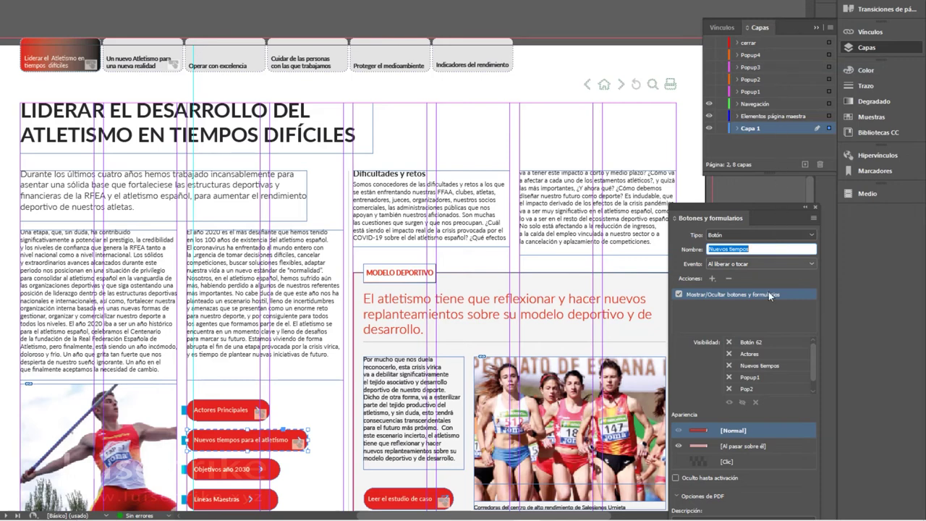
pyautogui.click(729, 377)
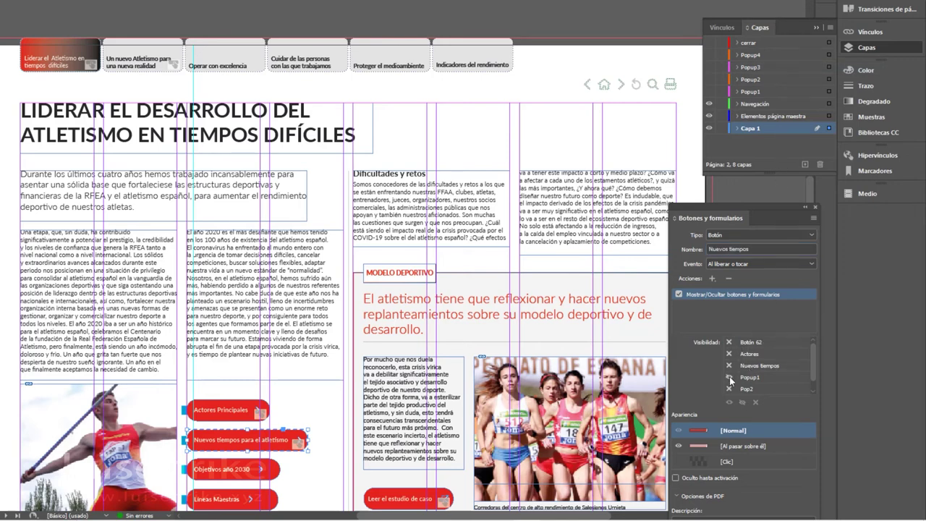
pyautogui.click(730, 389)
pyautogui.click(729, 389)
pyautogui.scroll(-1, 745, 379)
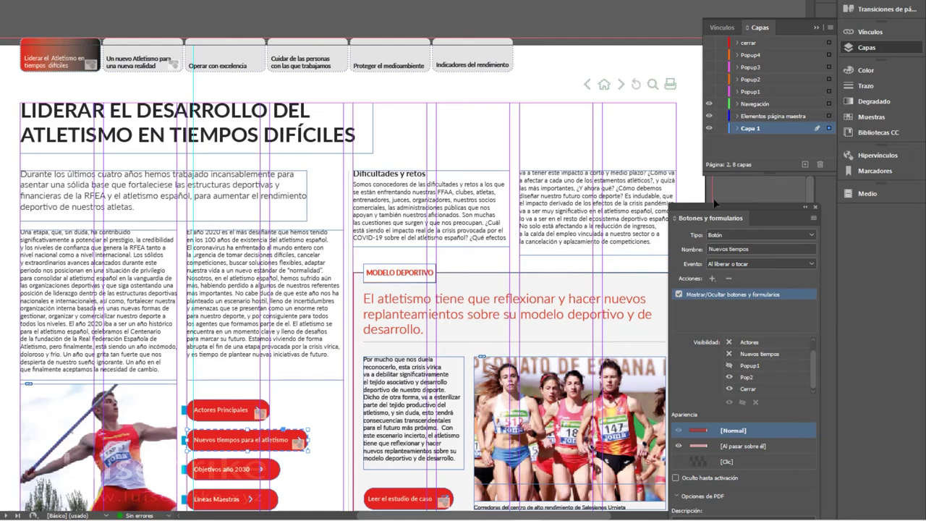
# Show the cerrar layer and set the Cerrar X button to stay hidden until triggered.
pyautogui.click(710, 43)
pyautogui.click(662, 126)
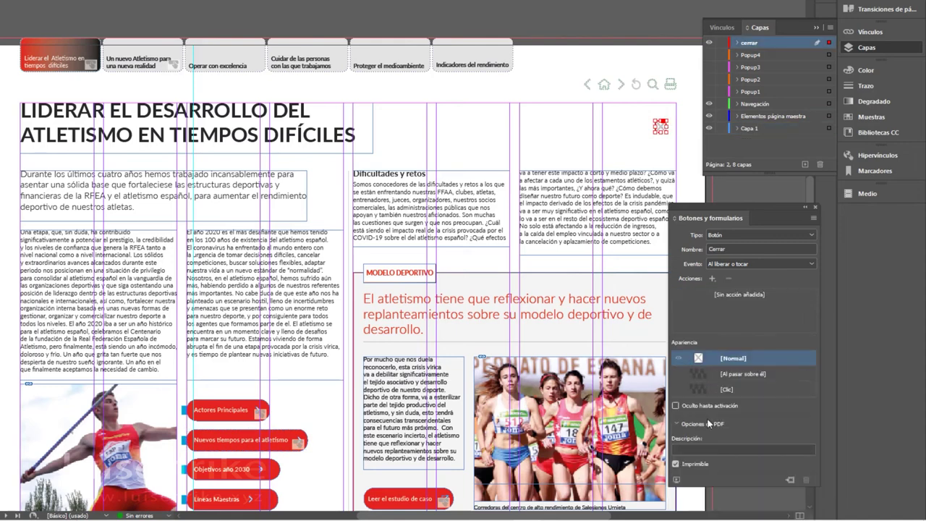
pyautogui.click(678, 407)
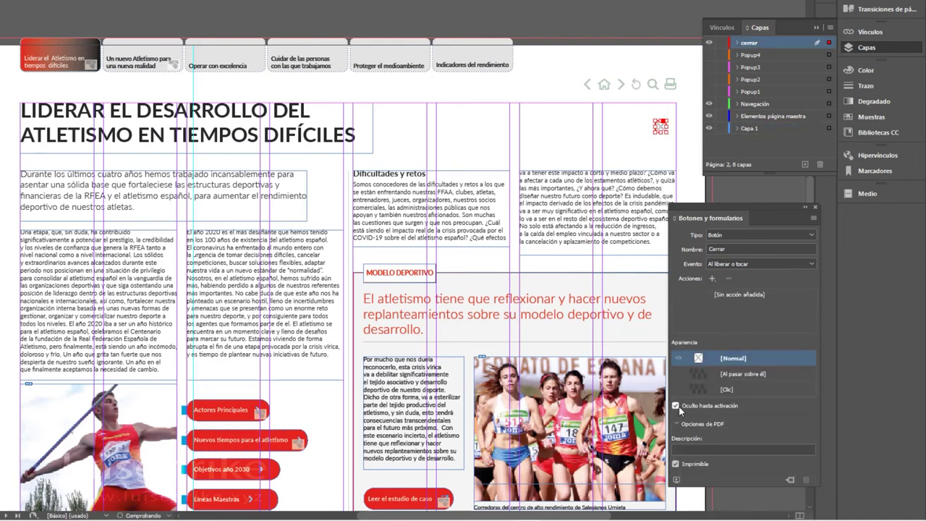
# Add a show/hide action to the Cerrar button that hides Popup1, Pop2 and Cerrar.
pyautogui.click(713, 278)
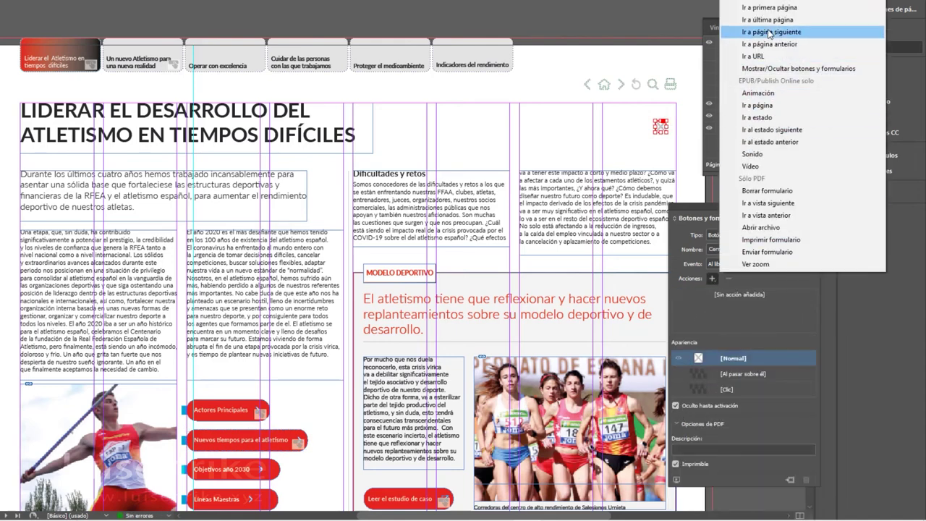
pyautogui.click(796, 68)
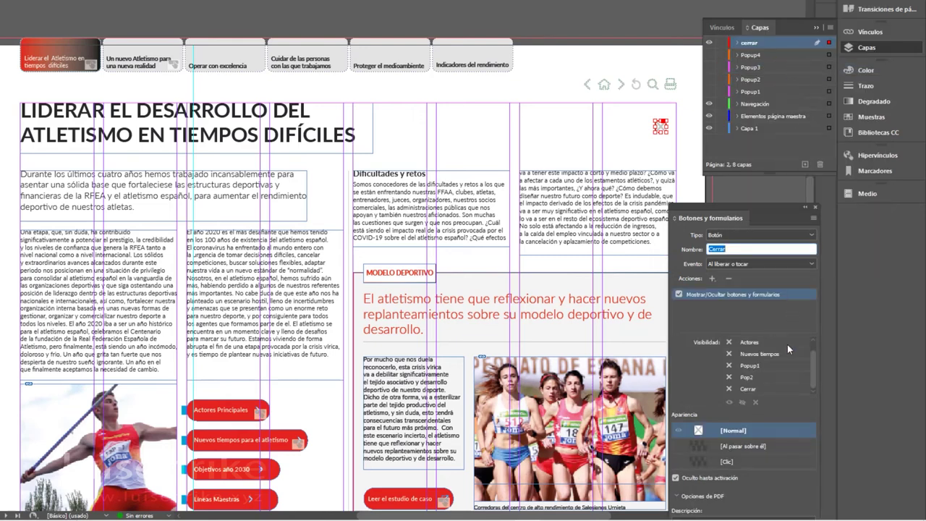
pyautogui.click(729, 366)
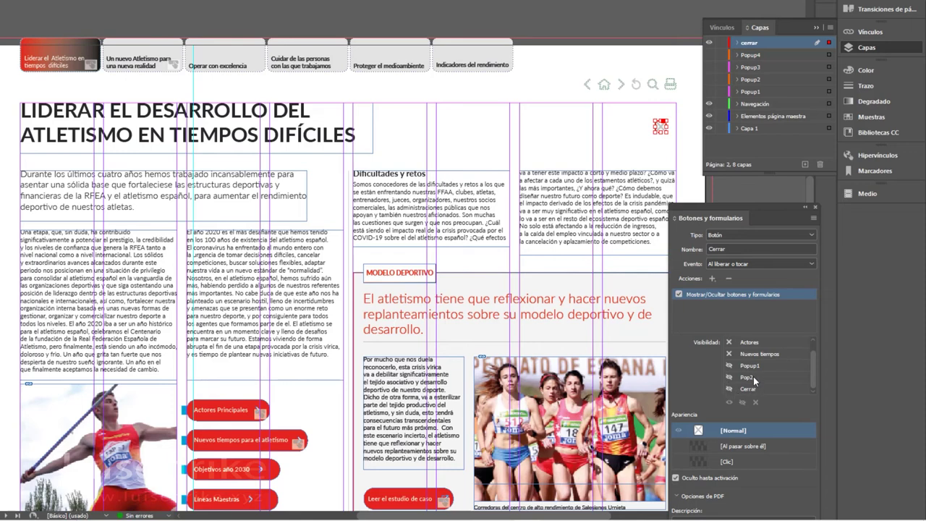
pyautogui.scroll(1, 759, 390)
# Rename the red "Leer el estudio de caso" button as Leer.
pyautogui.click(416, 500)
pyautogui.click(709, 249)
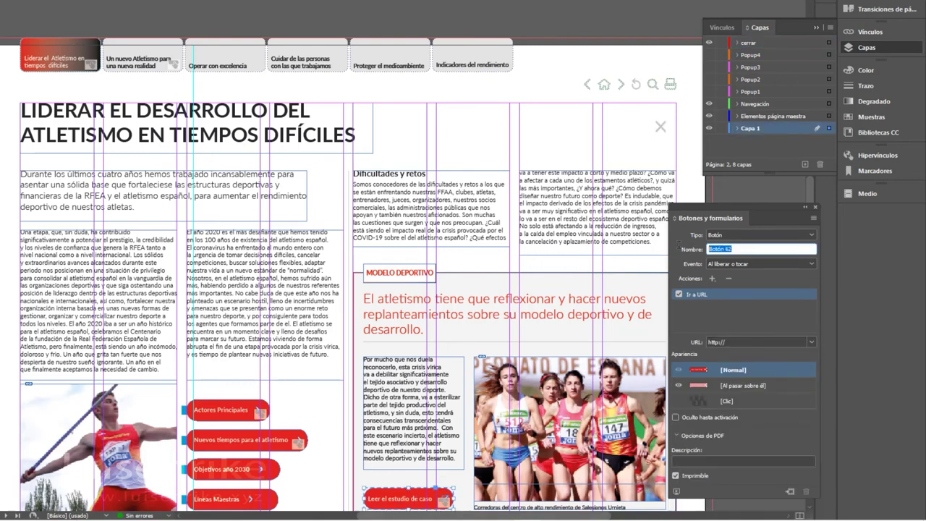
pyautogui.write('Leer')
pyautogui.press('Return')
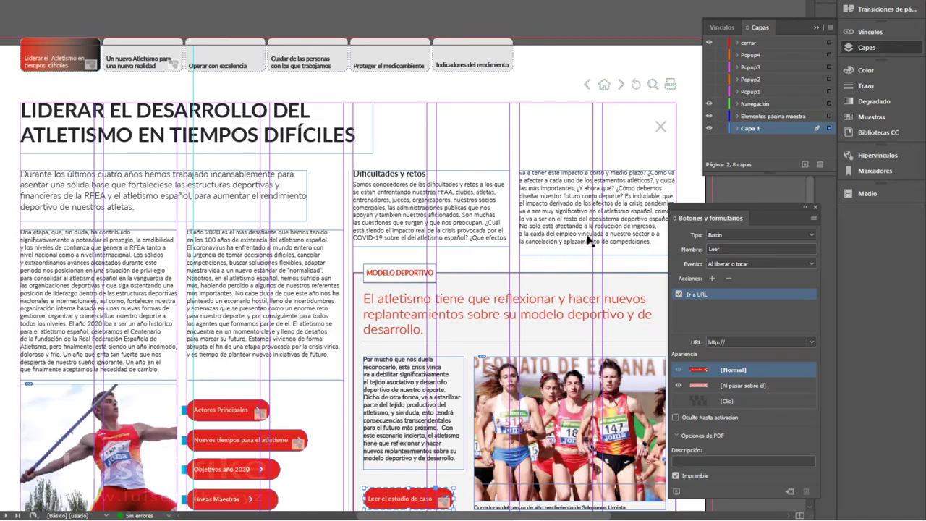
# Save the Aspiración 2030 document under its current file name.
pyautogui.hotkey('alt', 'a')
pyautogui.press('g')
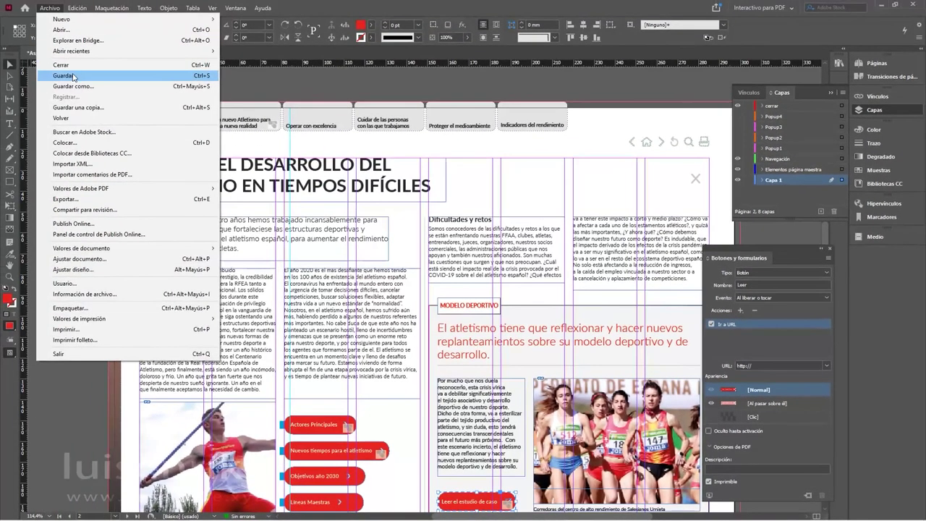
pyautogui.press('Return')
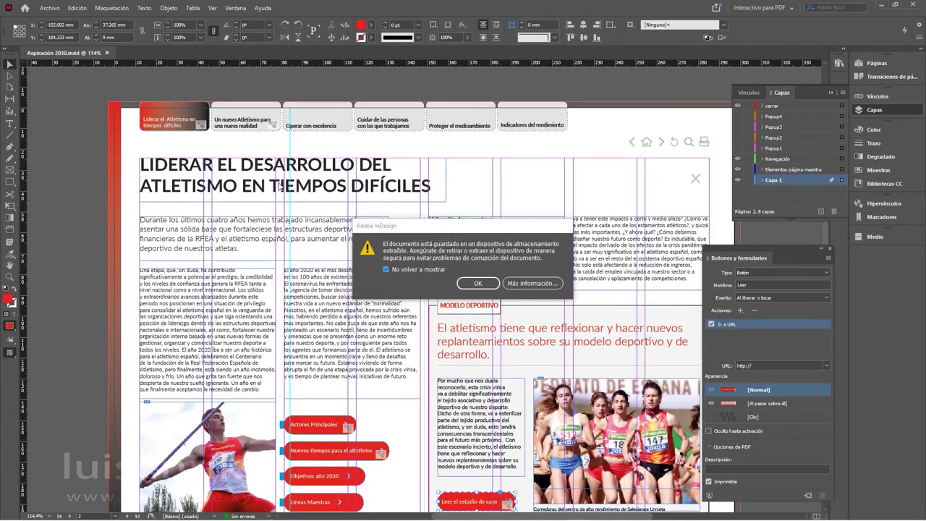
pyautogui.click(460, 283)
# Export all pages as the interactive PDF Aspiración 2030, replacing the existing file and including all forms and media.
pyautogui.click(46, 8)
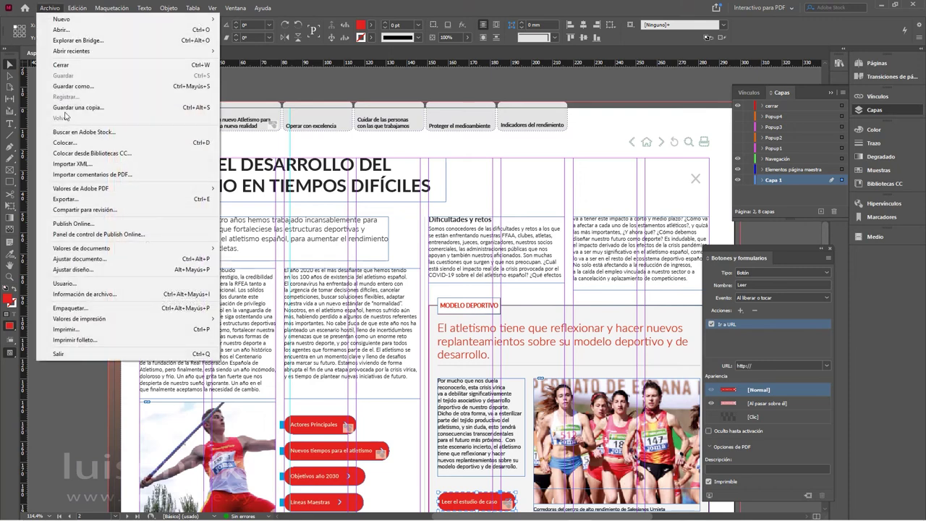
pyautogui.click(84, 199)
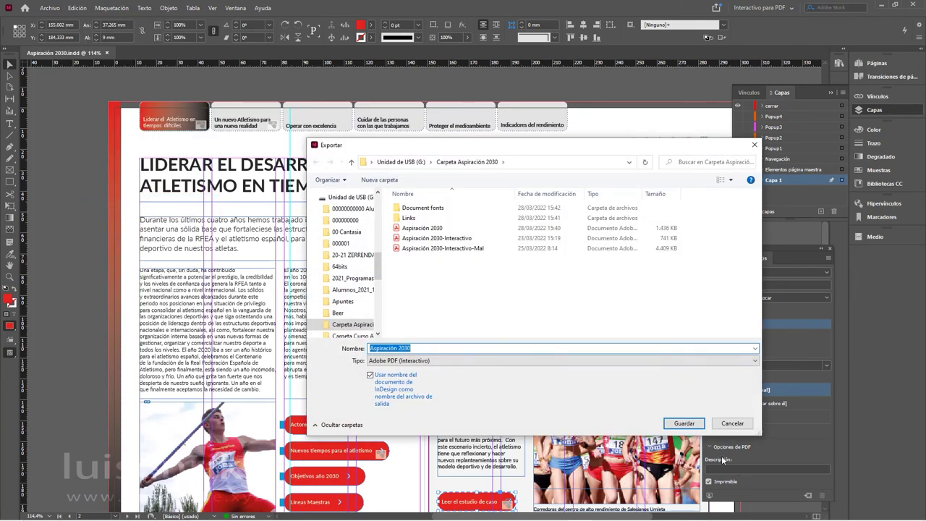
pyautogui.click(684, 423)
pyautogui.click(485, 265)
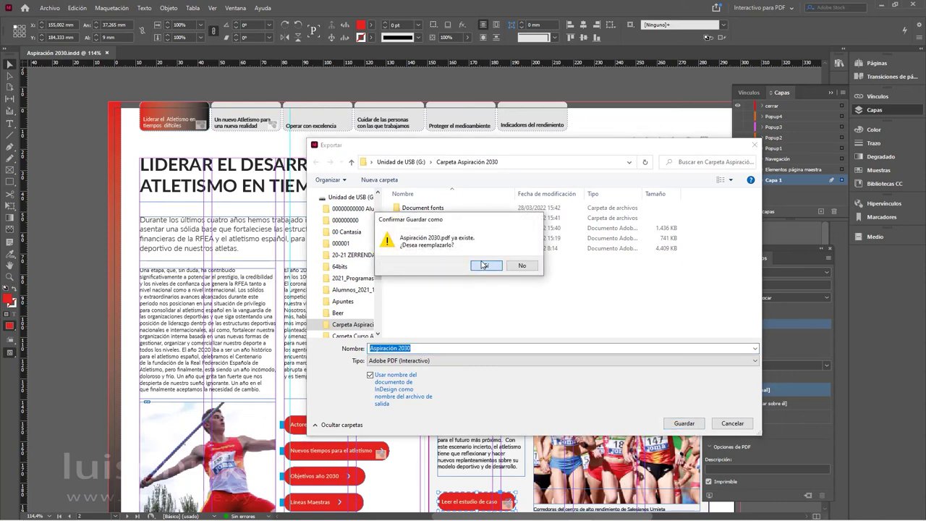
pyautogui.click(483, 280)
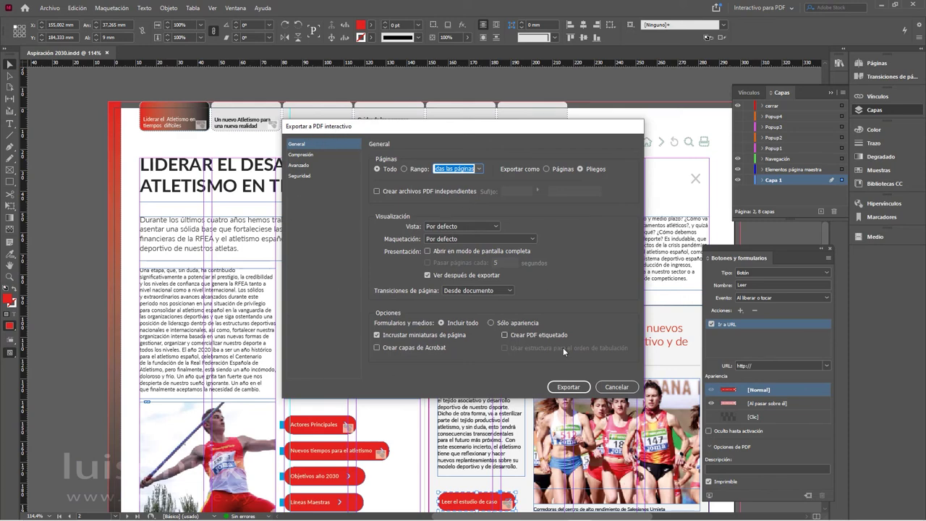
pyautogui.click(578, 388)
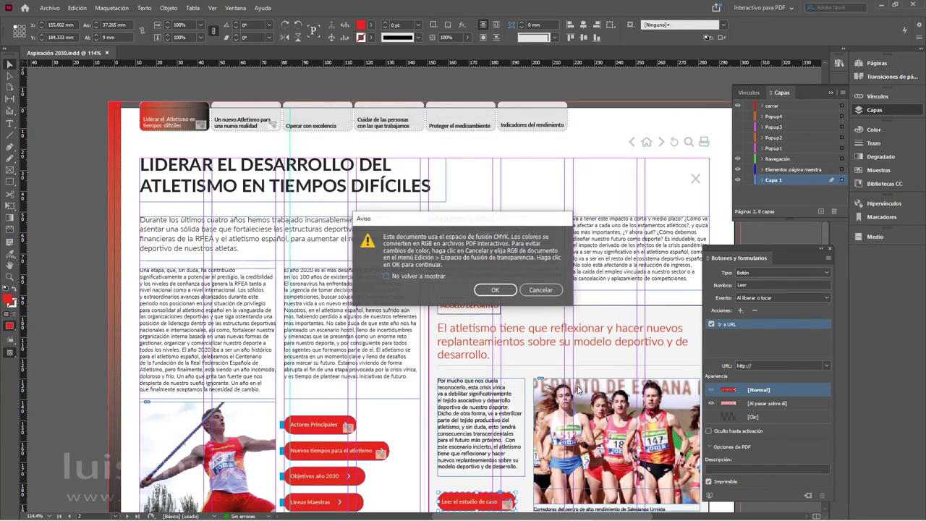
pyautogui.click(495, 290)
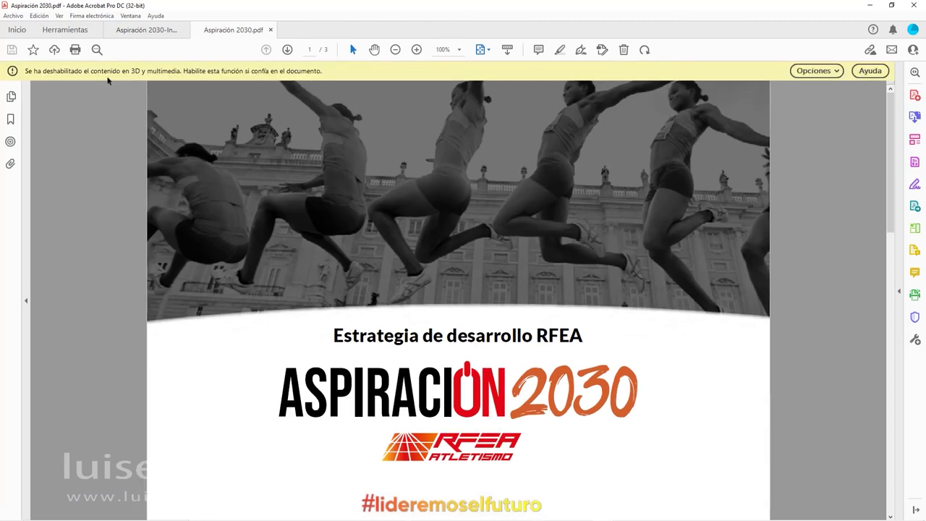
# Mark the exported Aspiración 2030 PDF as always trusted in Acrobat and close it.
pyautogui.click(835, 75)
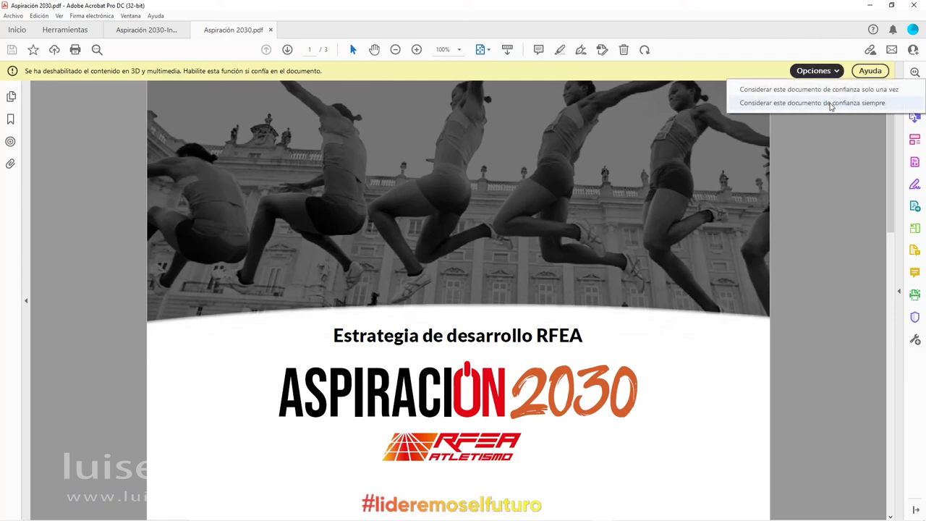
pyautogui.click(806, 105)
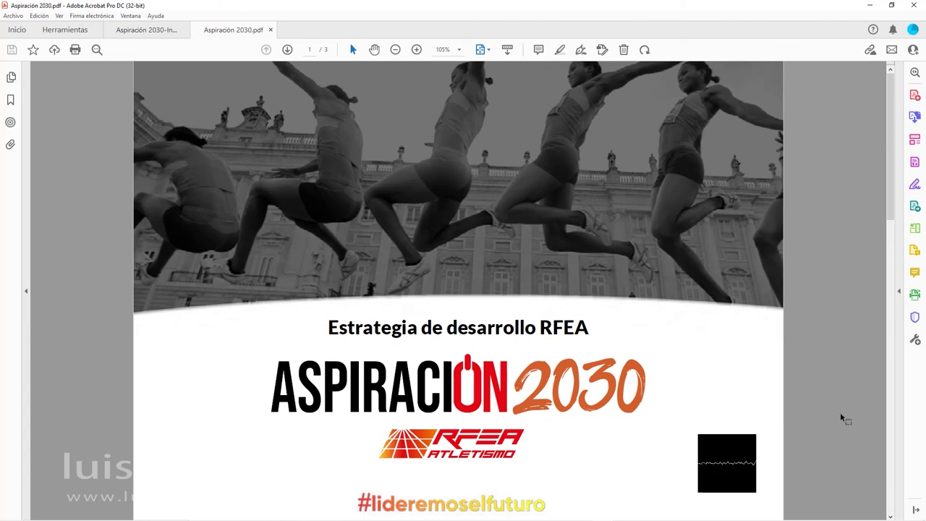
pyautogui.hotkey('ctrl', 'w')
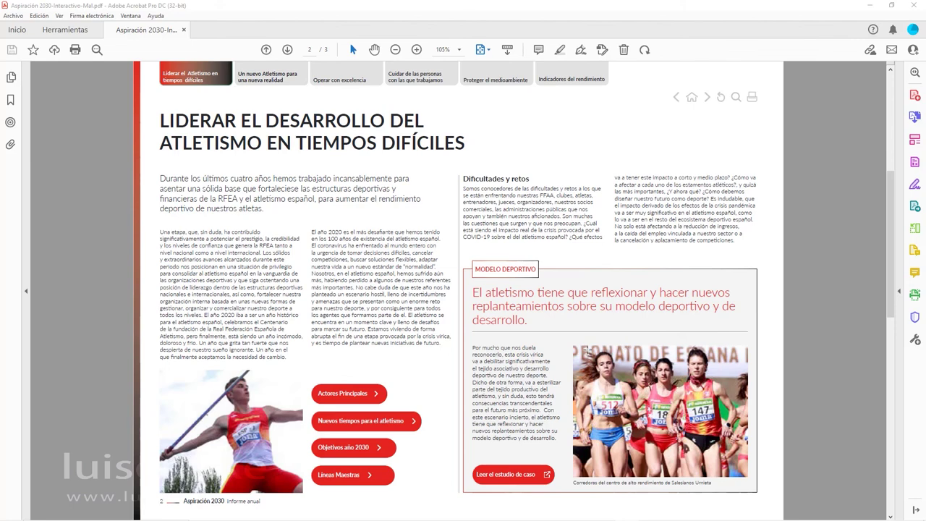
# Test the "Actores Principales" button and the pop-up in the Aspiración 2030-Interactivo-Mal PDF while switching between pages 2 and 3.
pyautogui.click(325, 399)
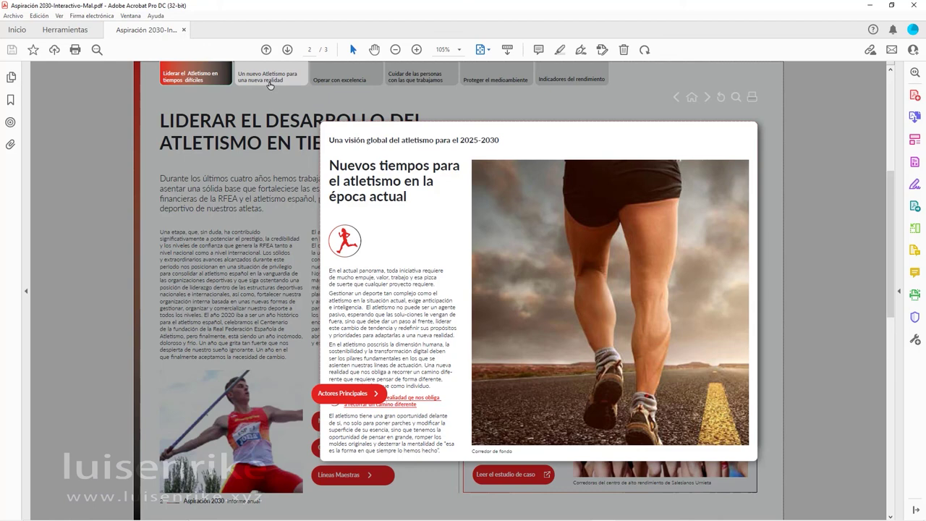
pyautogui.click(287, 50)
pyautogui.click(265, 50)
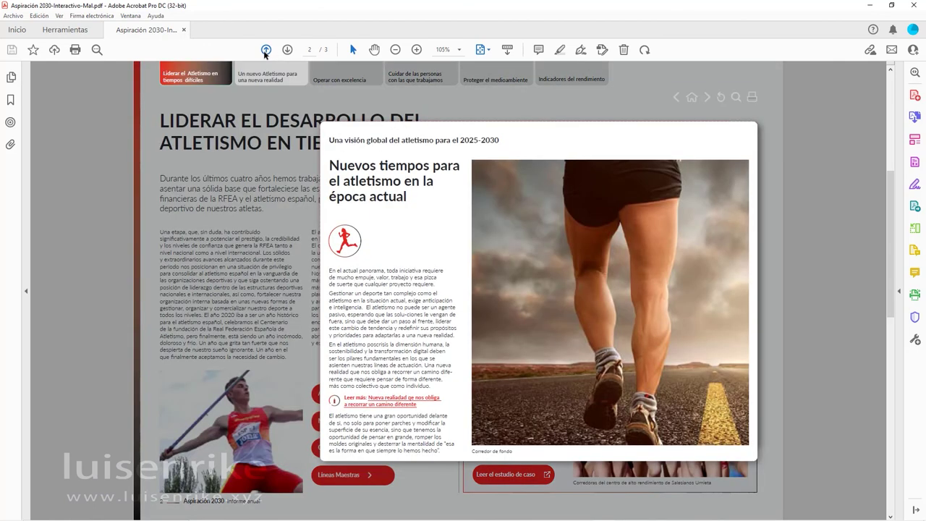
pyautogui.click(267, 78)
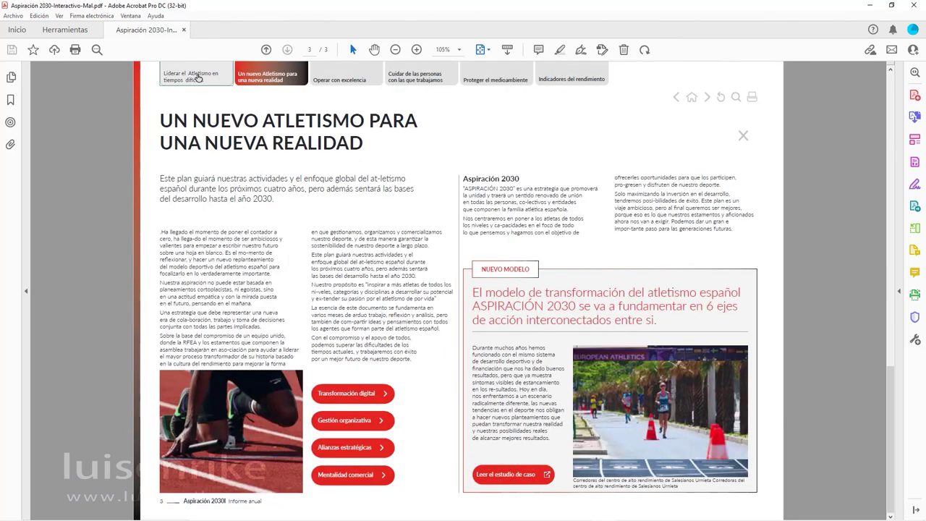
pyautogui.moveTo(271, 79)
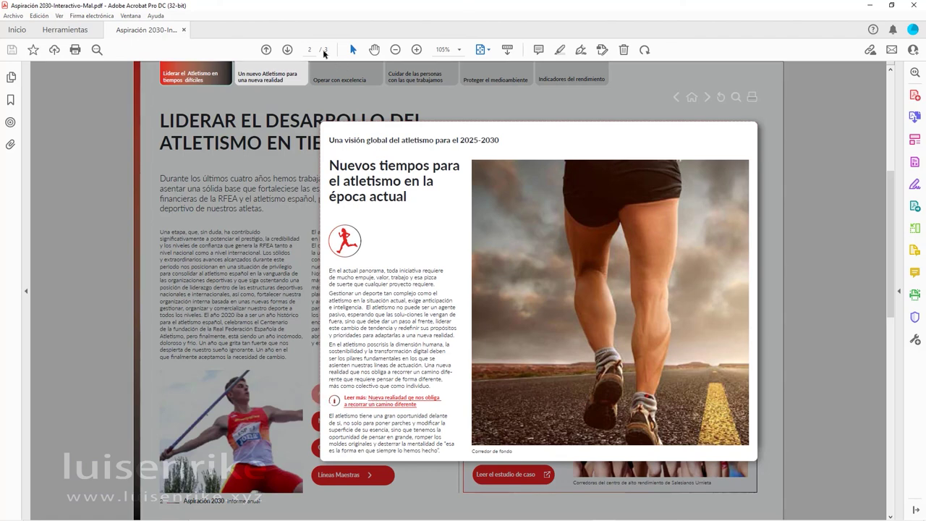
pyautogui.click(287, 50)
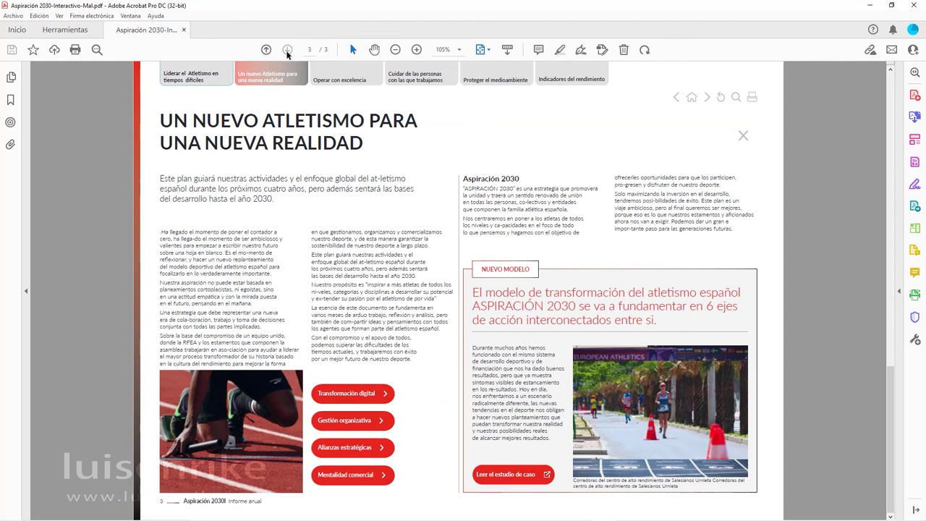